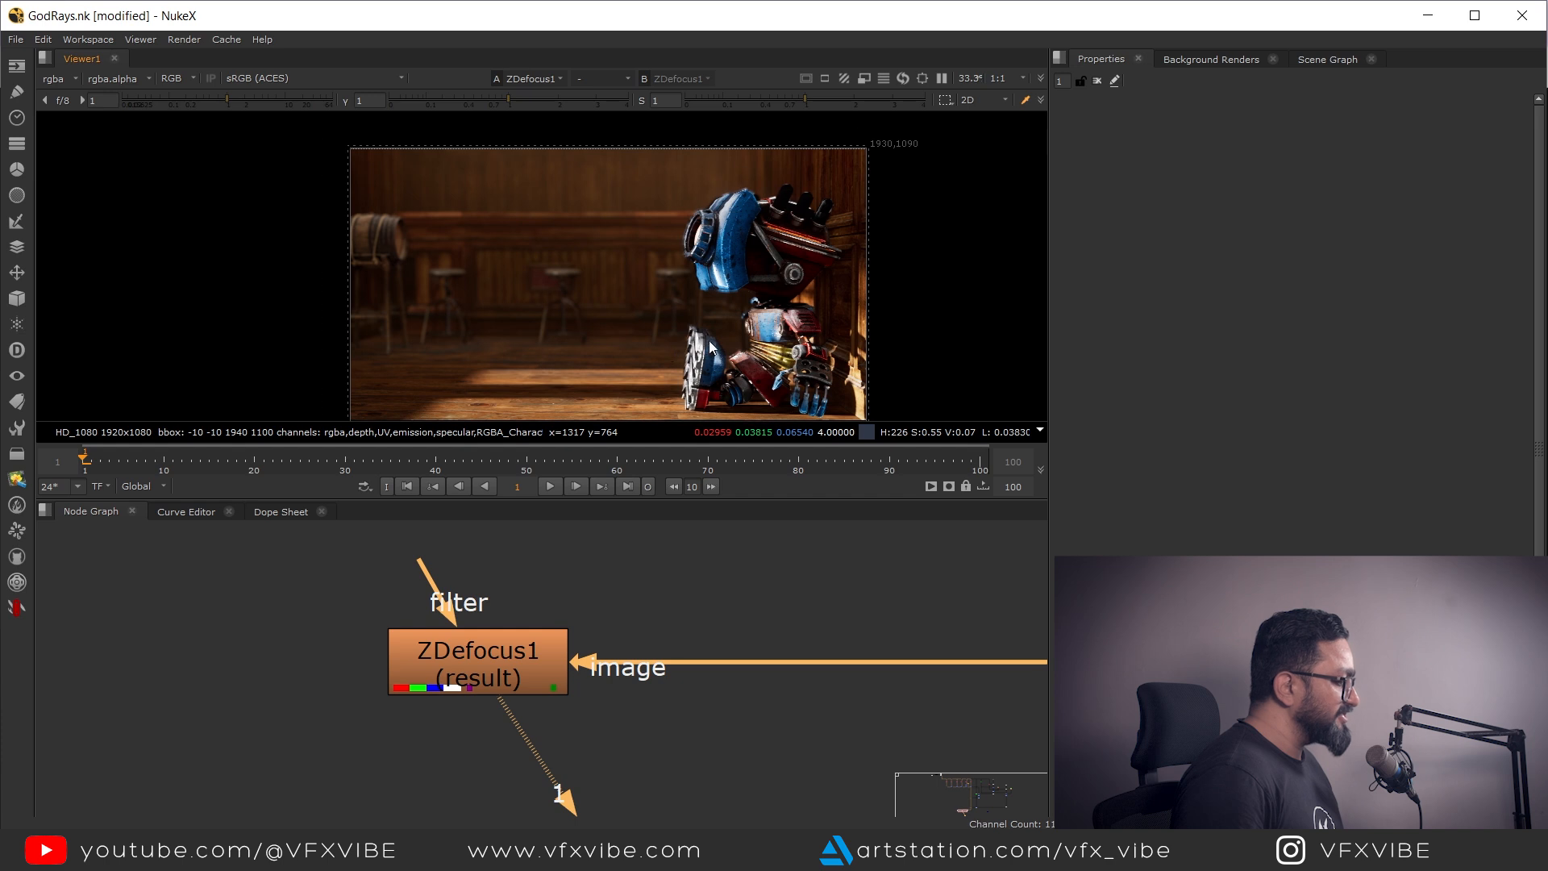
Examine the defocused edges around the robot's head in the ZDefocus1 result at close range
{"action": "scroll", "coordinate": [747, 380], "scroll_direction": "up", "scroll_amount": 4}
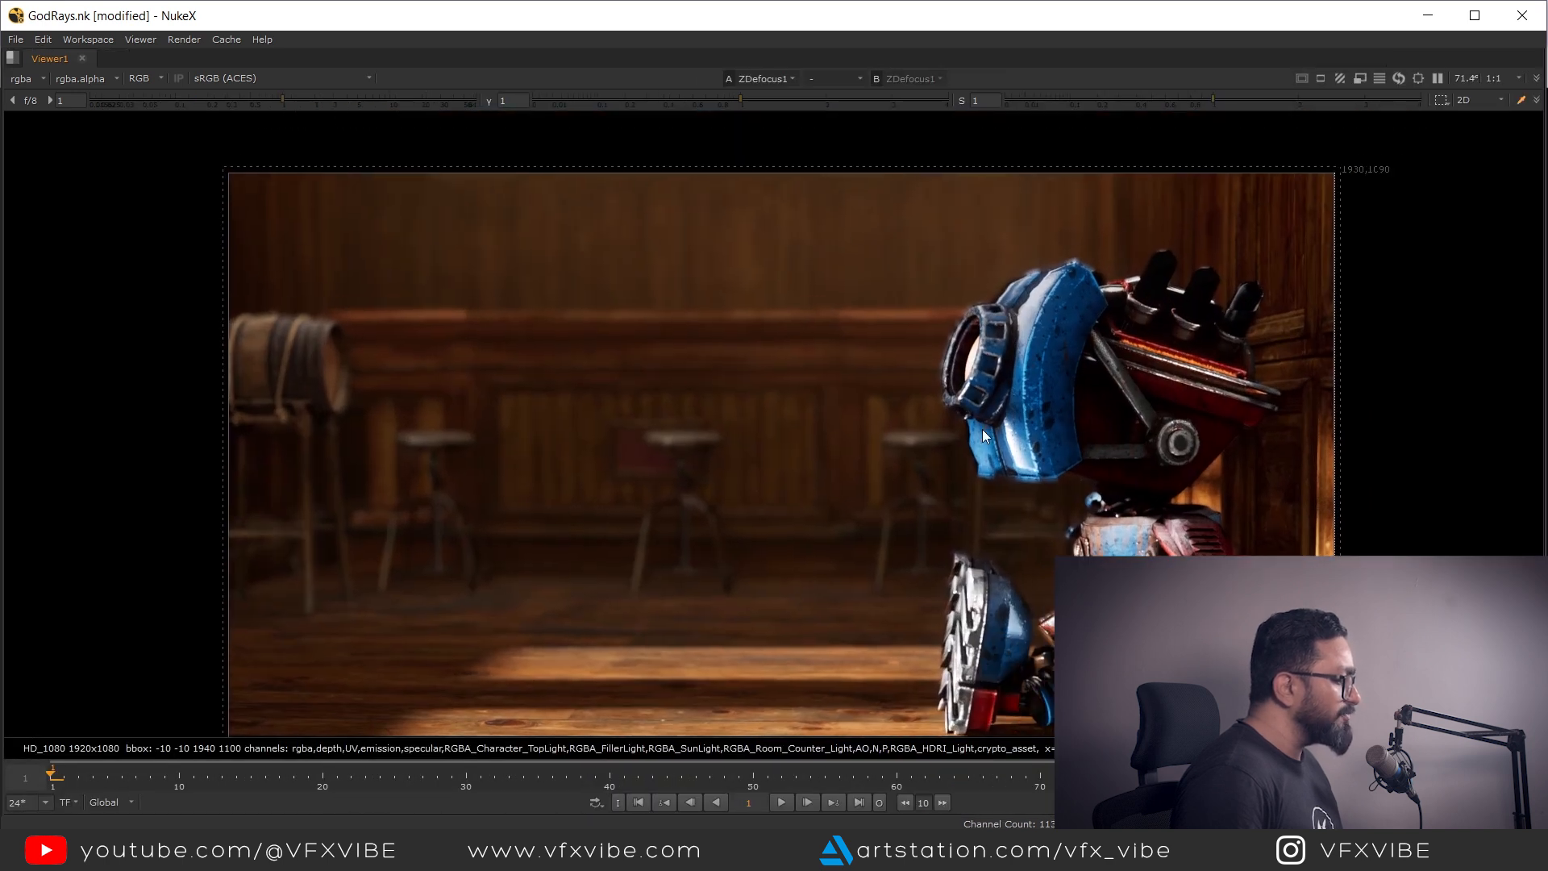
{"action": "scroll", "coordinate": [989, 371], "scroll_direction": "up", "scroll_amount": 7}
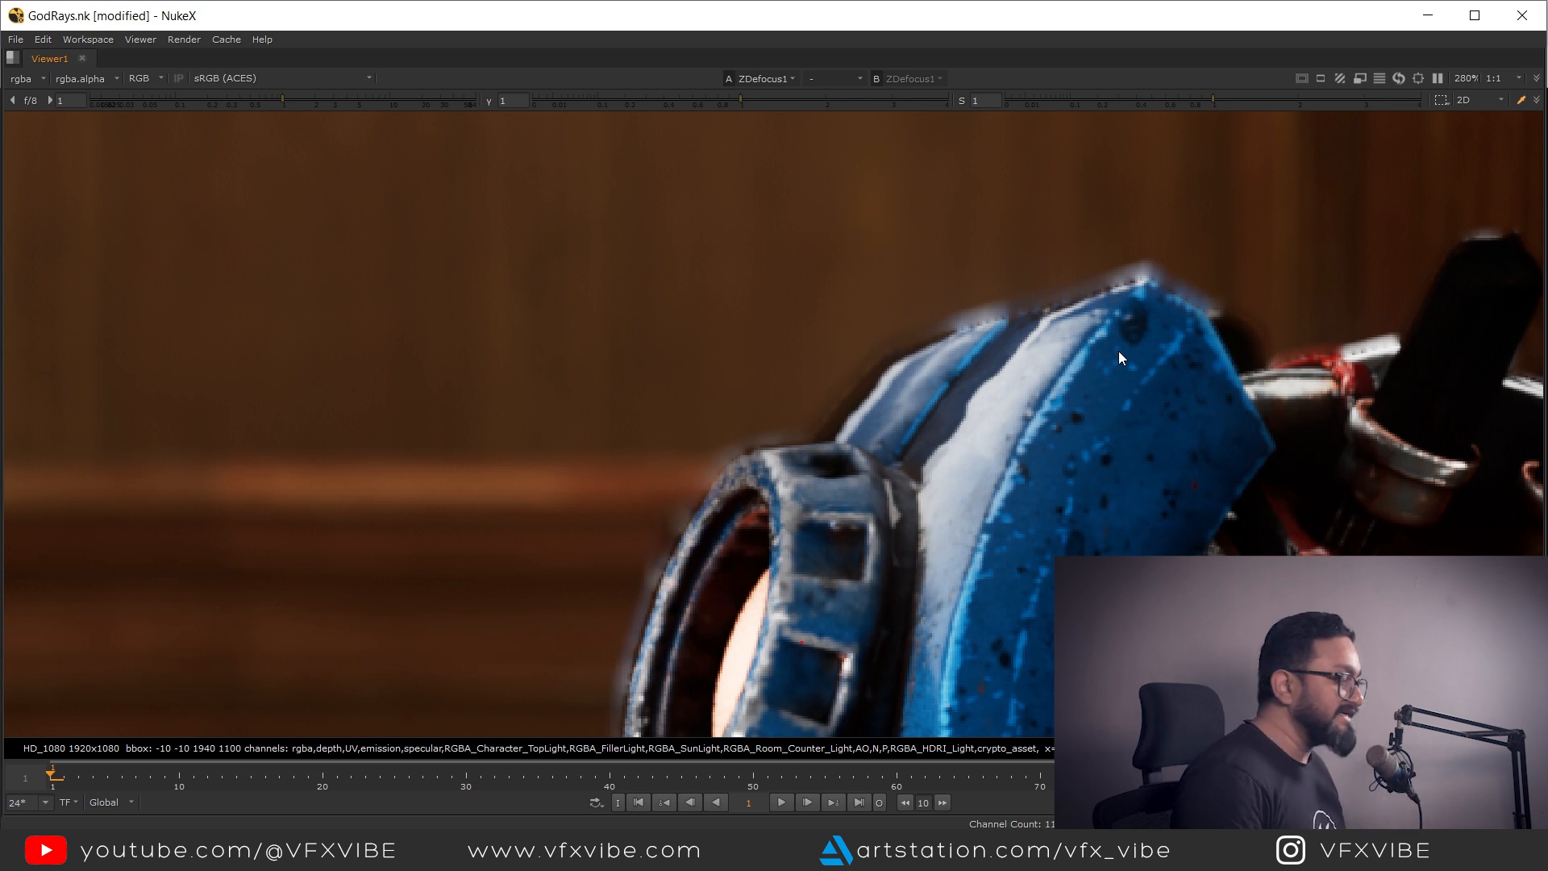
{"action": "middle_click_drag", "start_coordinate": [878, 590], "coordinate": [891, 437]}
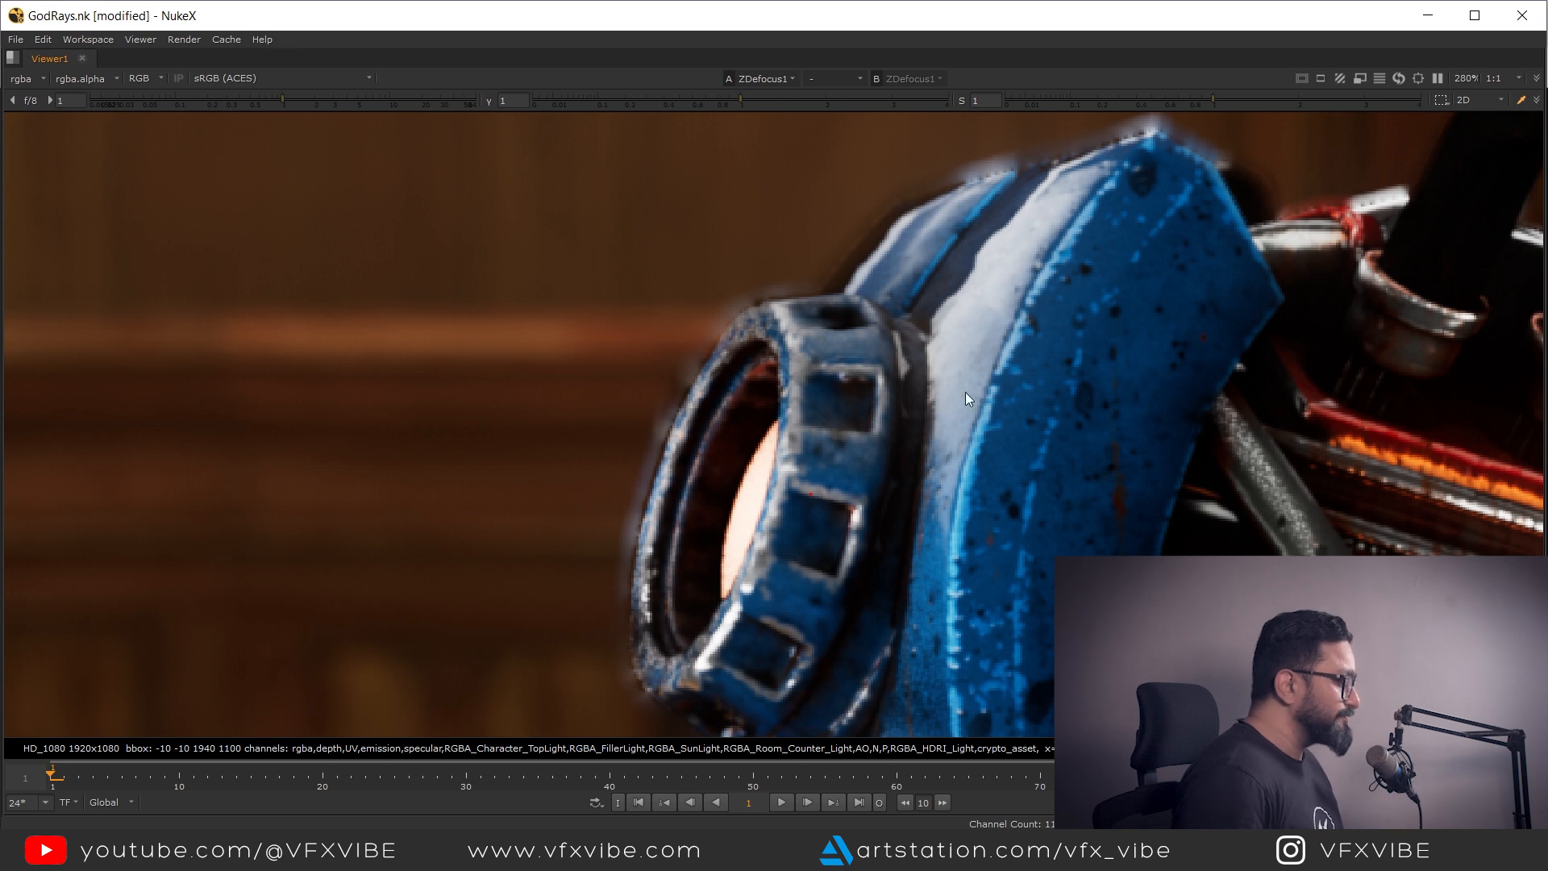
{"action": "key", "text": "f"}
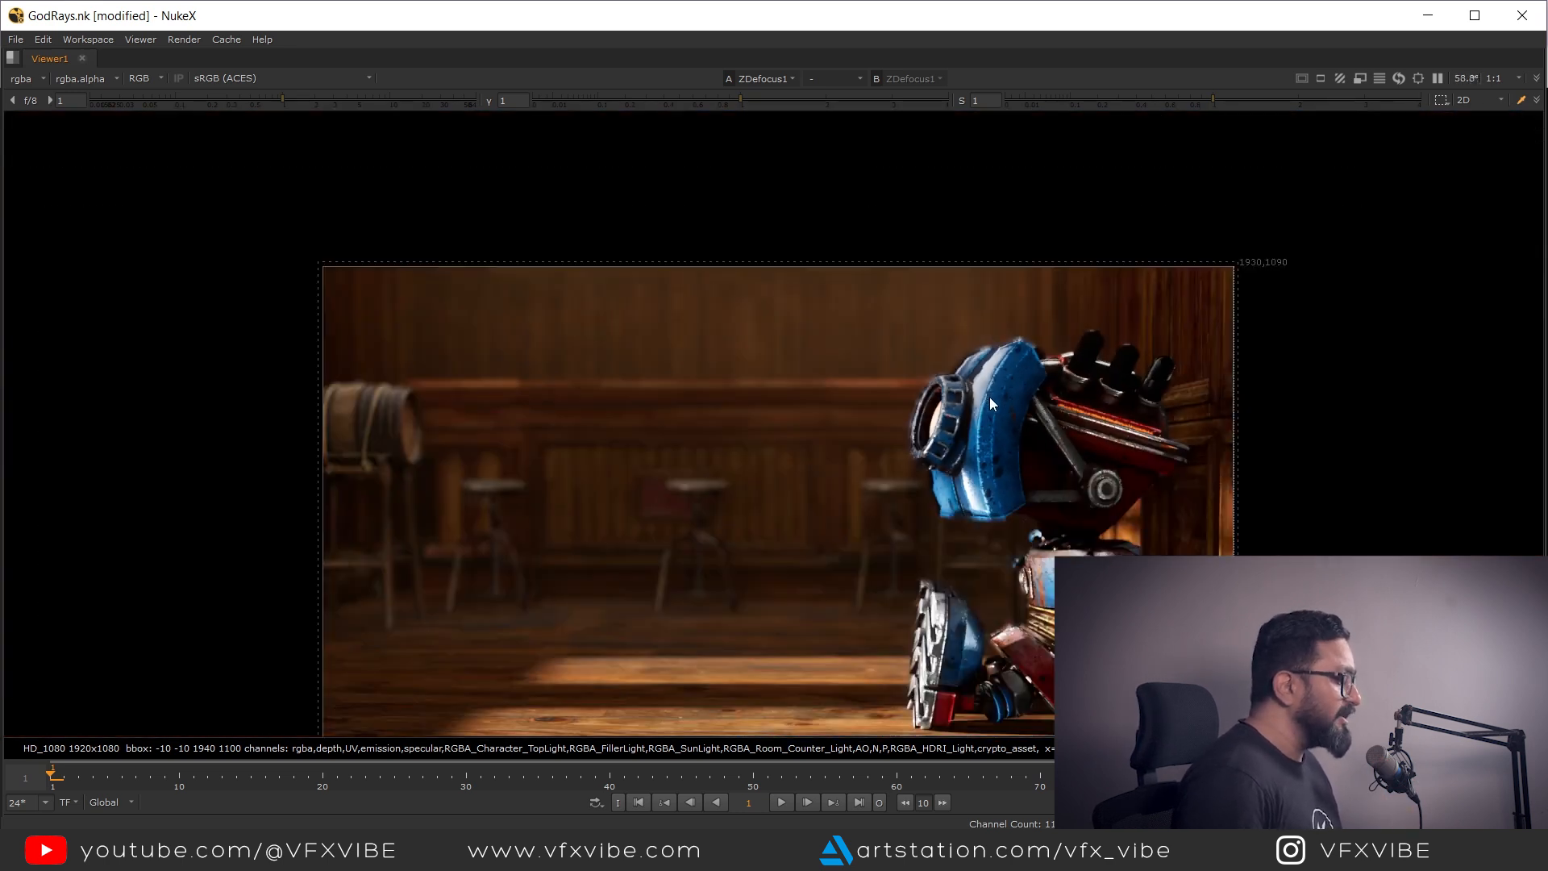
{"action": "key", "text": "space"}
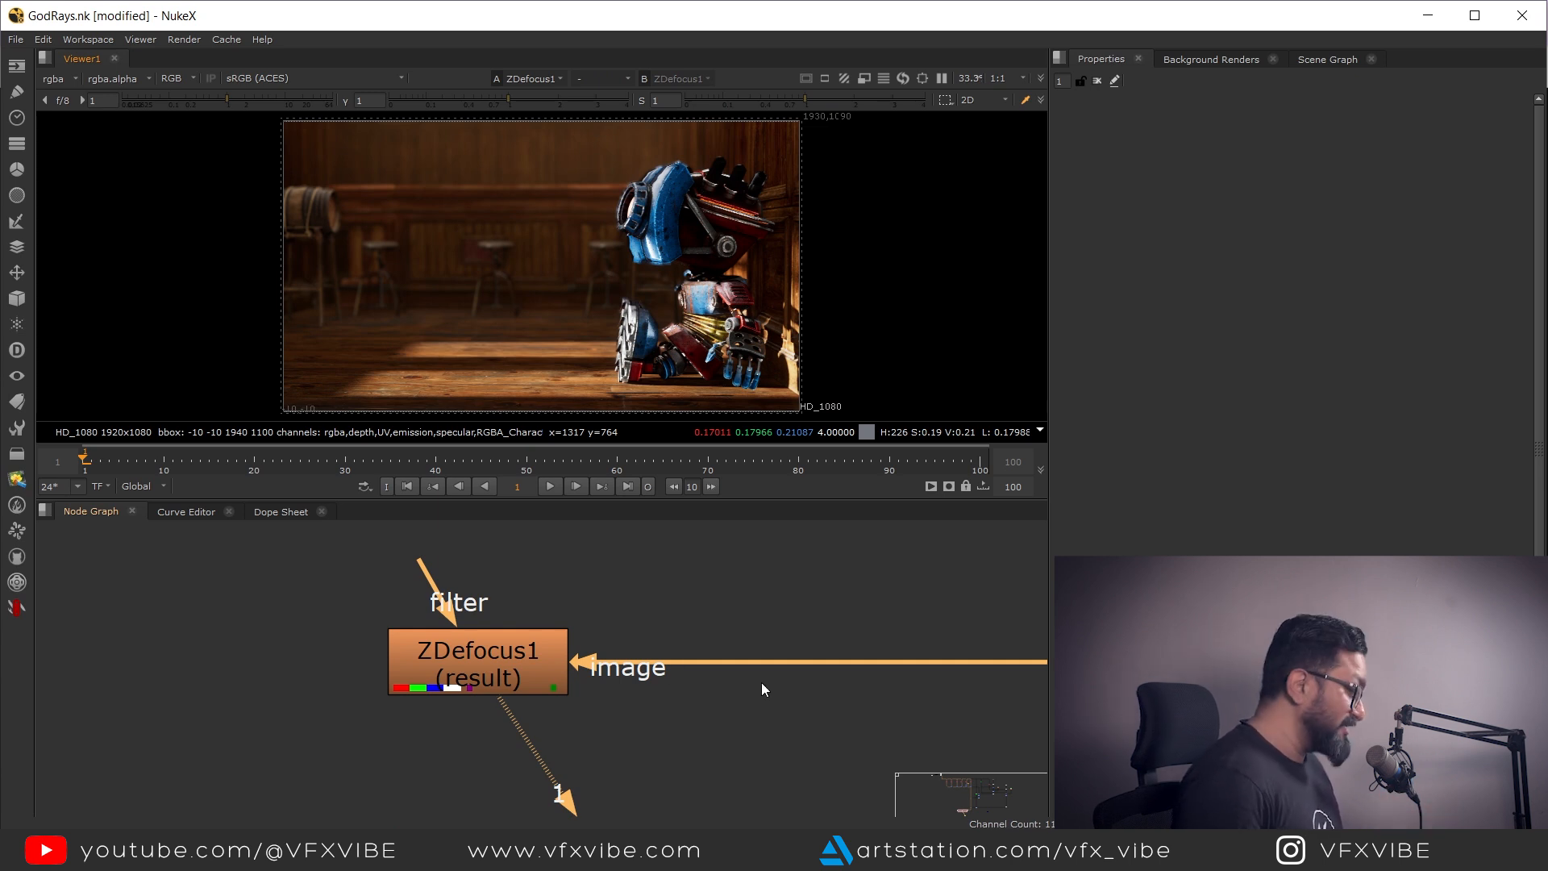
Add a Bokeh filter node in the empty area below the dot that feeds ZDefocus1
{"action": "middle_click_drag", "start_coordinate": [858, 621], "coordinate": [748, 637]}
{"action": "key", "text": "Tab"}
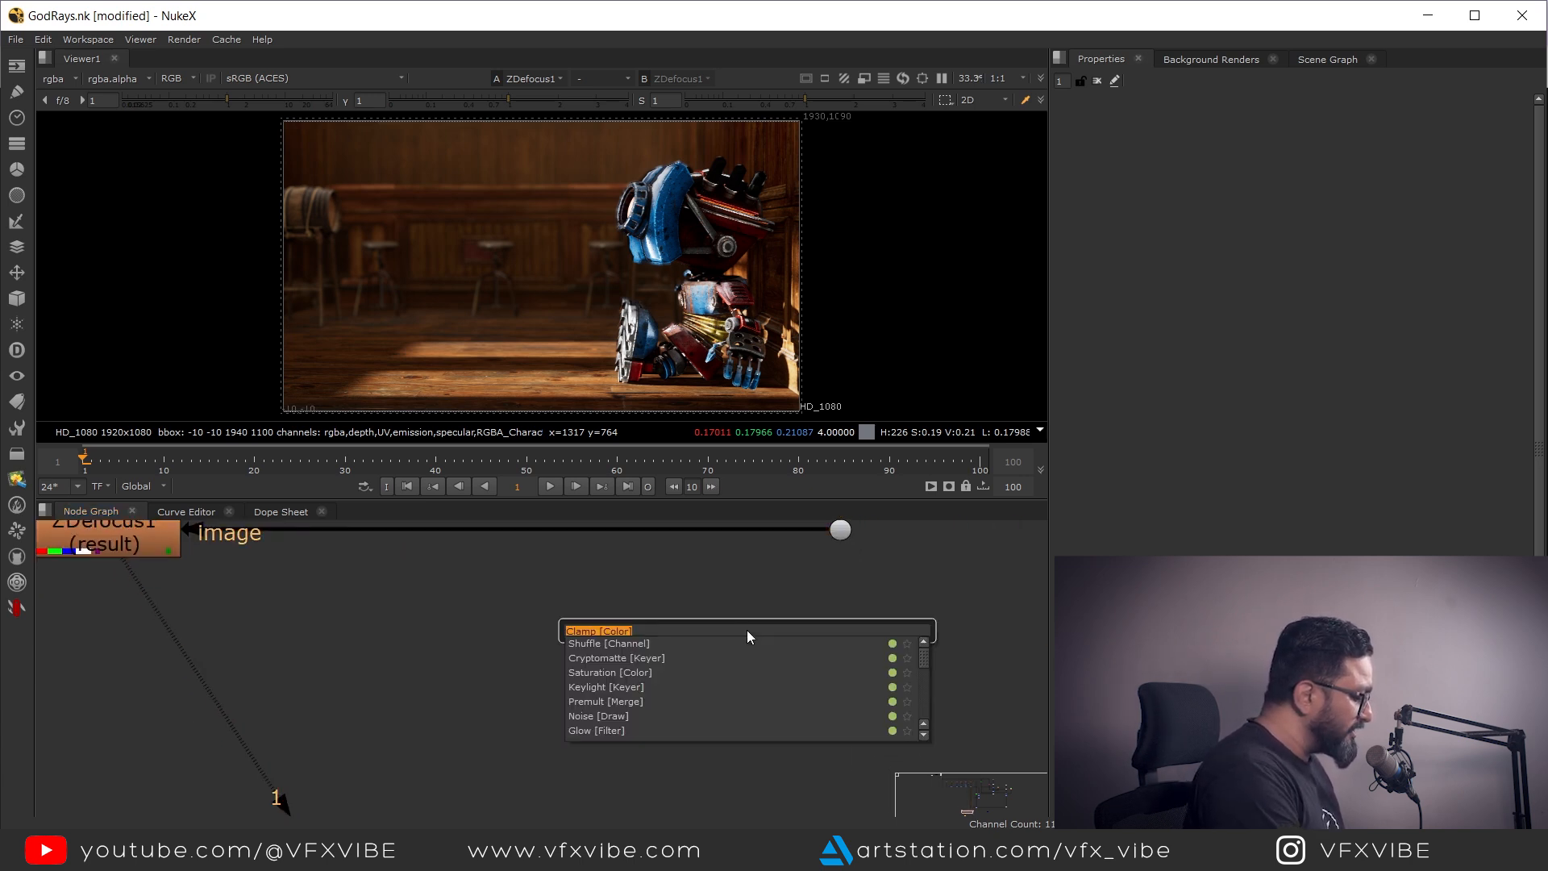
{"action": "type", "text": "boke"}
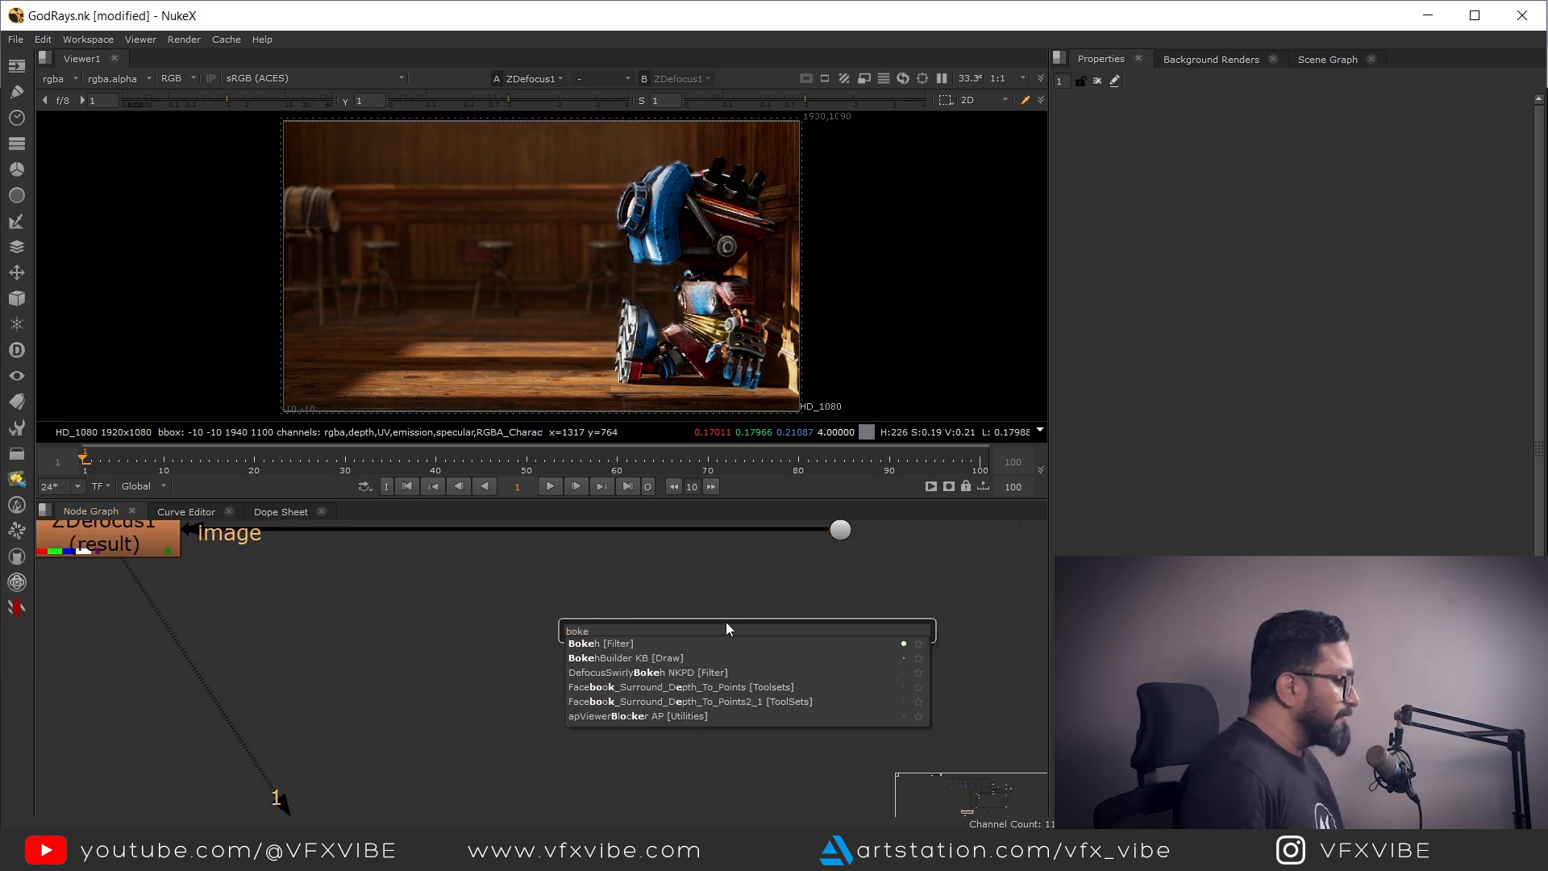
{"action": "left_click", "coordinate": [605, 647]}
{"action": "scroll", "coordinate": [769, 648], "scroll_direction": "up", "scroll_amount": 4}
{"action": "middle_click_drag", "start_coordinate": [758, 651], "coordinate": [756, 756]}
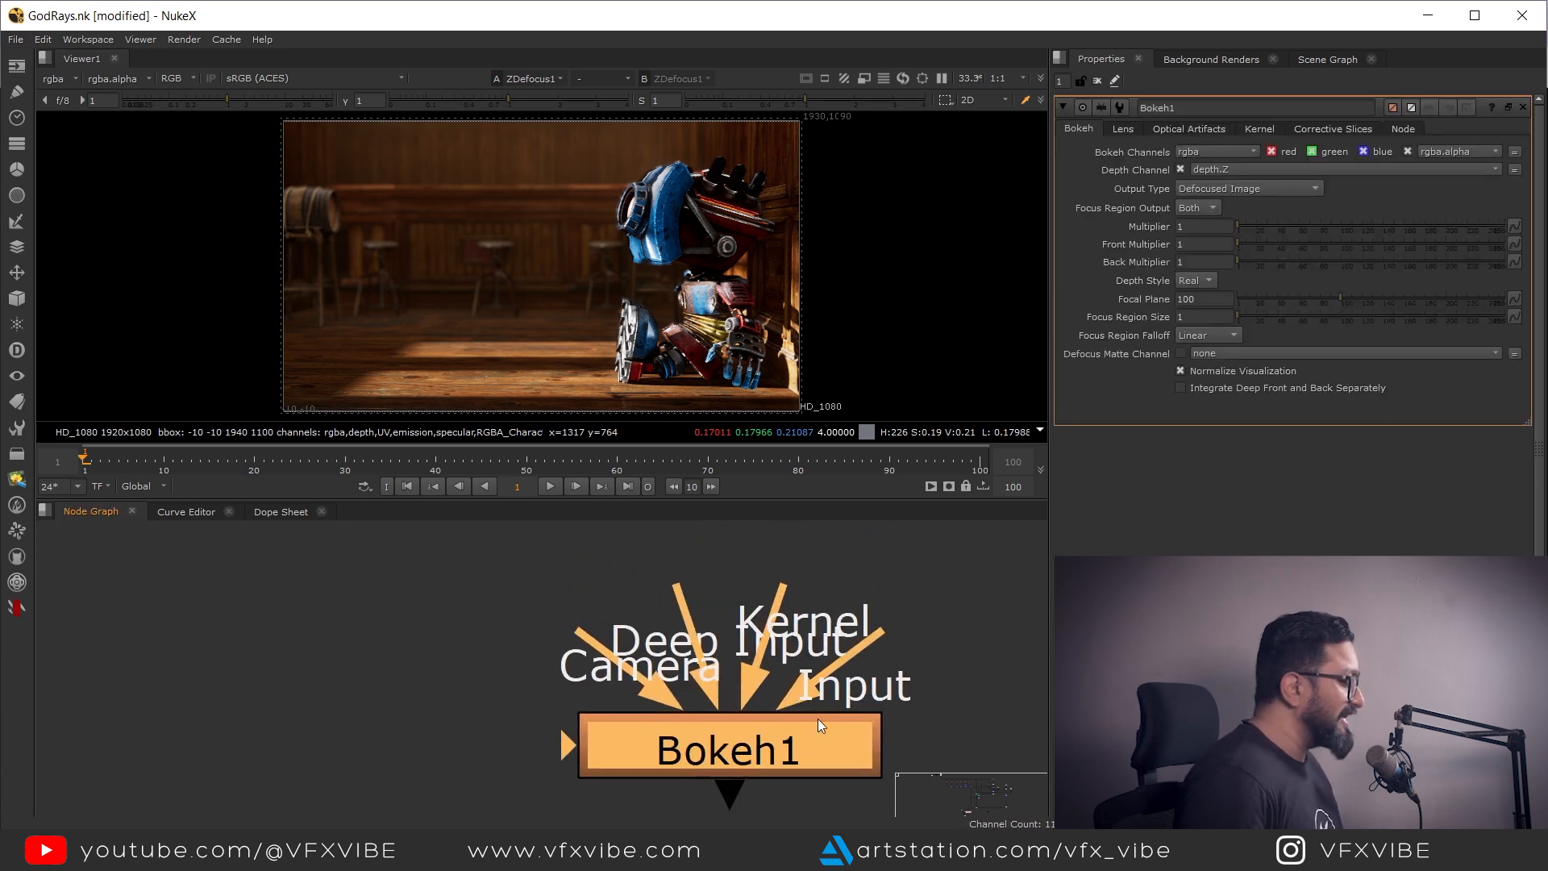
Connect Bokeh1's Input to the dot on ZDefocus1's image line and place the node straight below it
{"action": "middle_click_drag", "start_coordinate": [940, 616], "coordinate": [875, 591]}
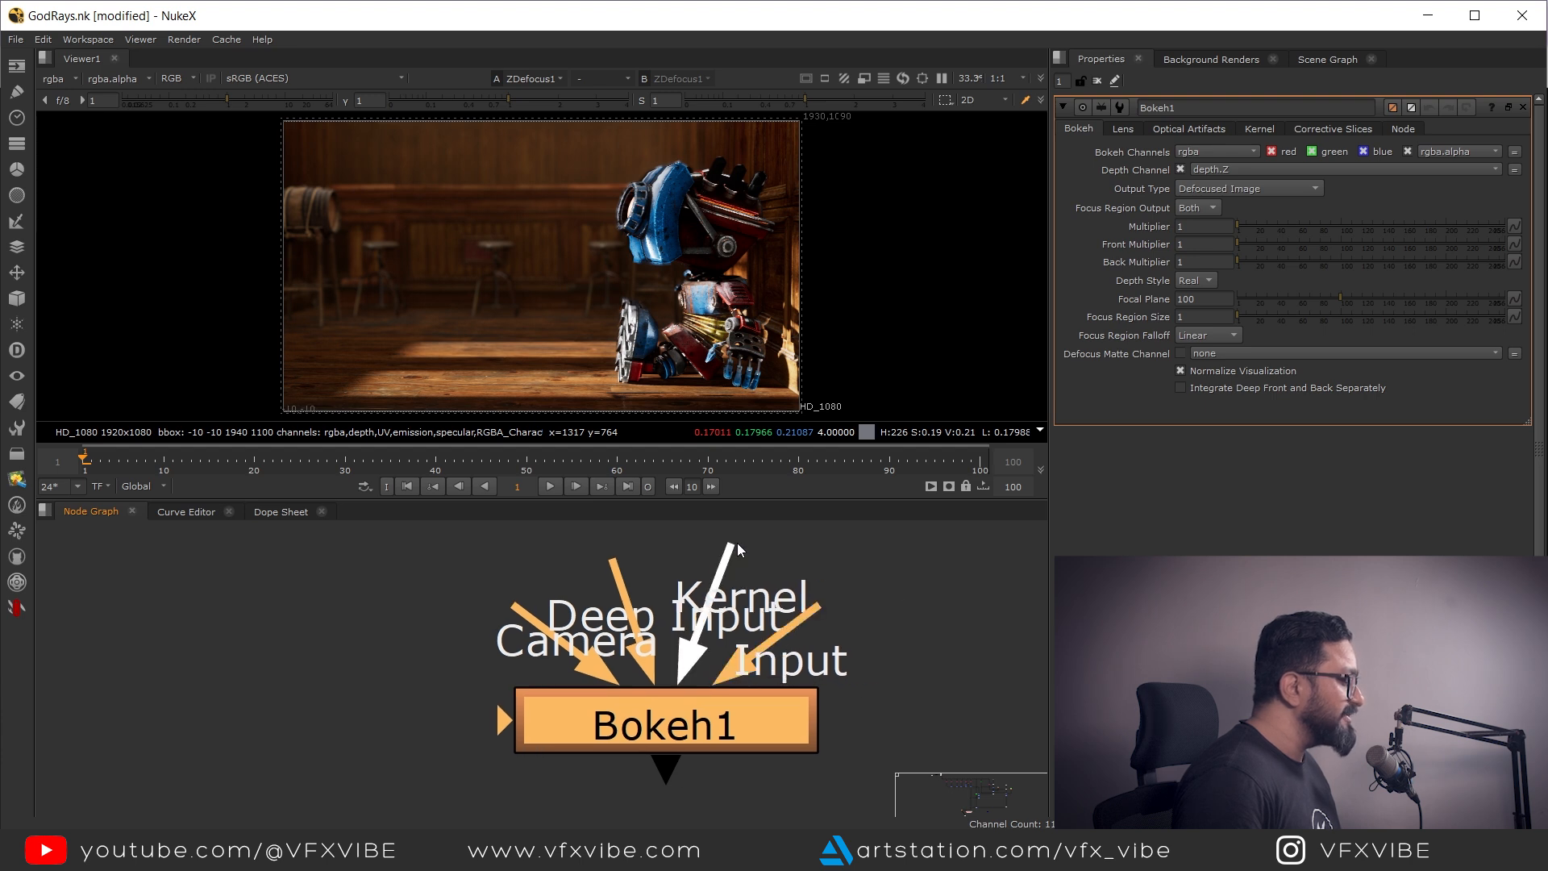
{"action": "scroll", "coordinate": [748, 749], "scroll_direction": "down", "scroll_amount": 5}
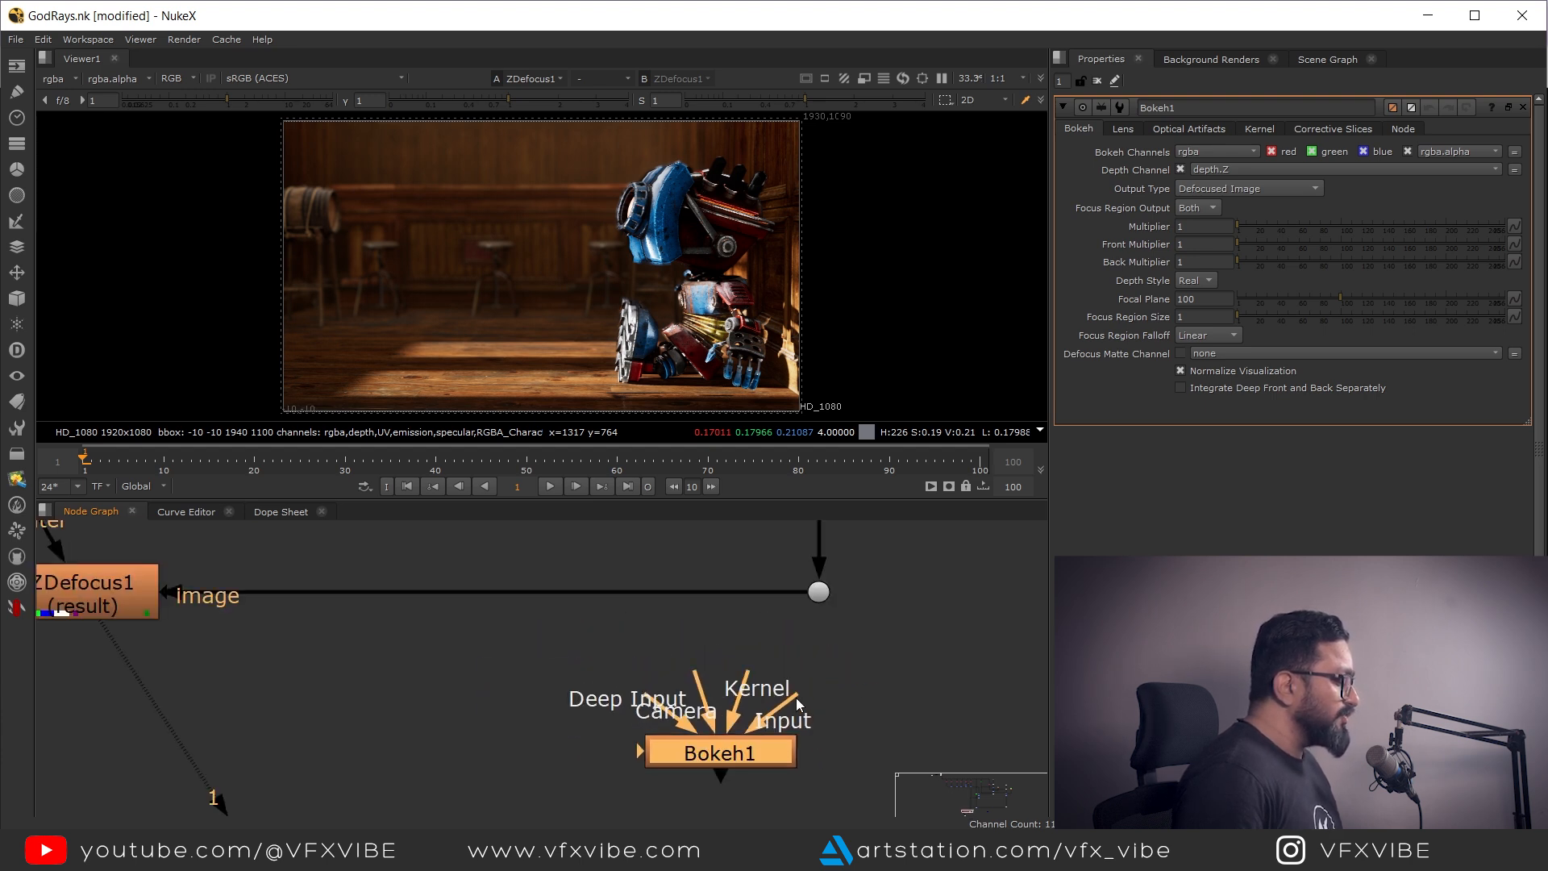
{"action": "left_click_drag", "start_coordinate": [747, 738], "coordinate": [770, 629]}
{"action": "middle_click_drag", "start_coordinate": [701, 786], "coordinate": [659, 645]}
{"action": "left_click_drag", "start_coordinate": [660, 646], "coordinate": [765, 772]}
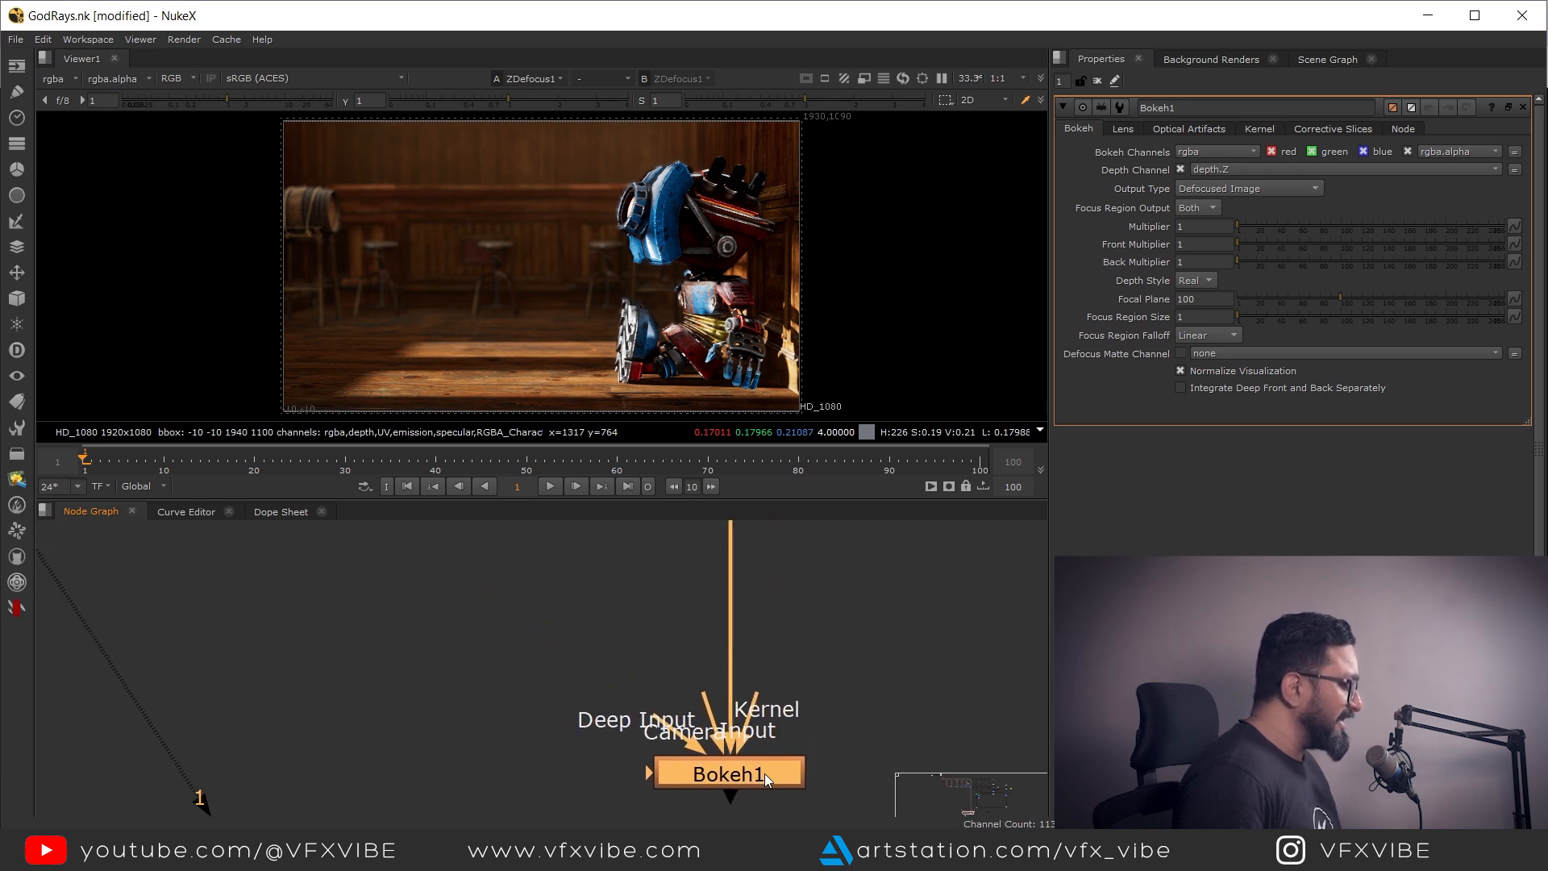
Show Bokeh1's output in the viewer and inspect its Deep Input, Camera and Kernel connections
{"action": "key", "text": "1"}
{"action": "left_click", "coordinate": [789, 563]}
{"action": "middle_click_drag", "start_coordinate": [805, 740], "coordinate": [724, 708]}
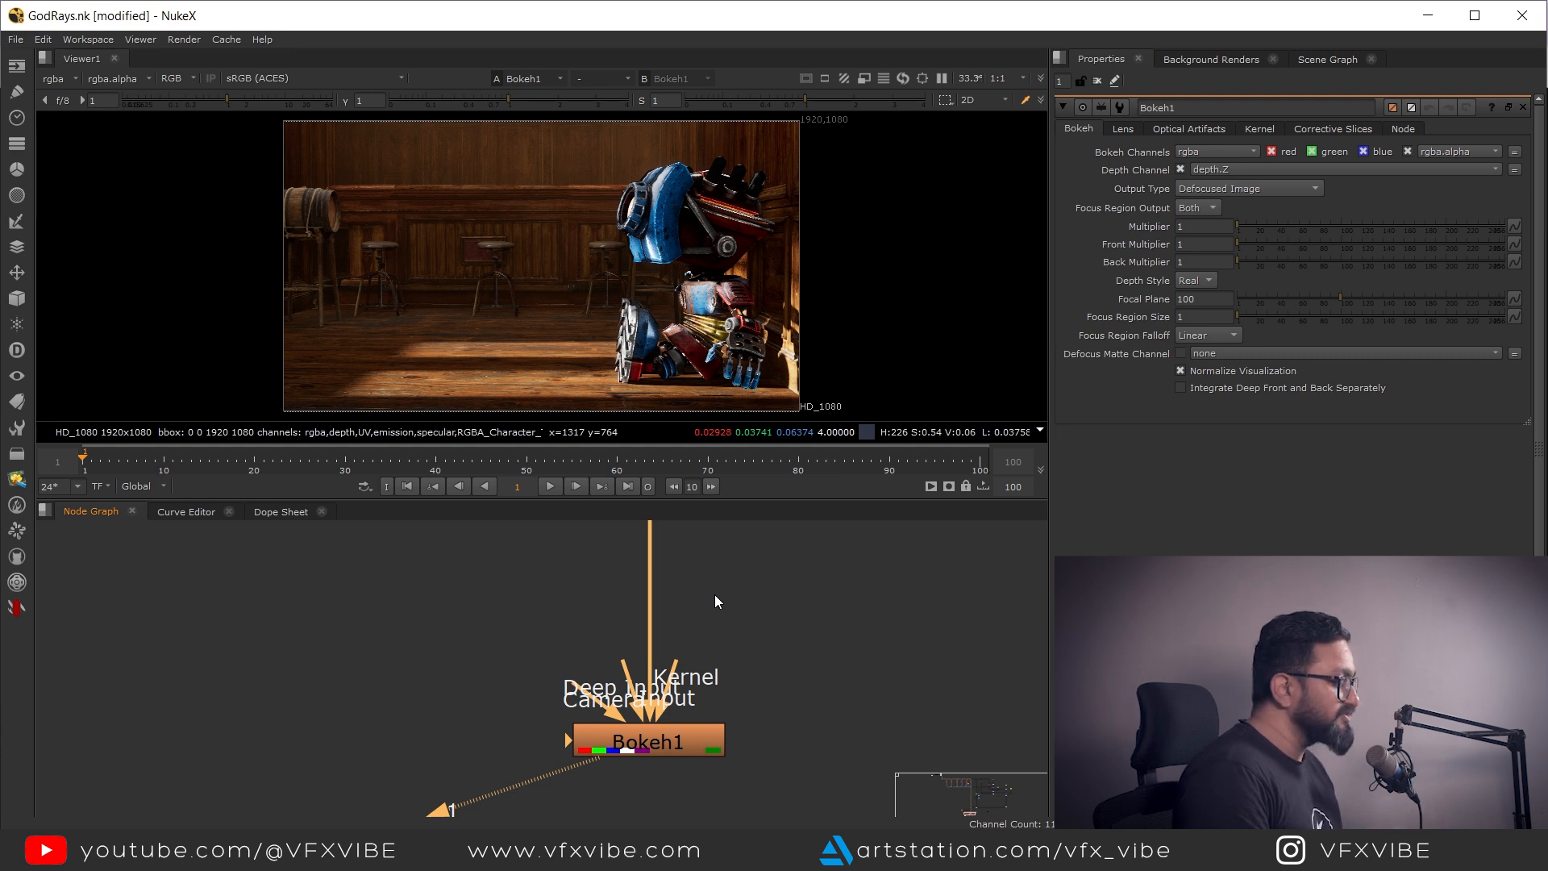
{"action": "middle_click_drag", "start_coordinate": [772, 748], "coordinate": [664, 677]}
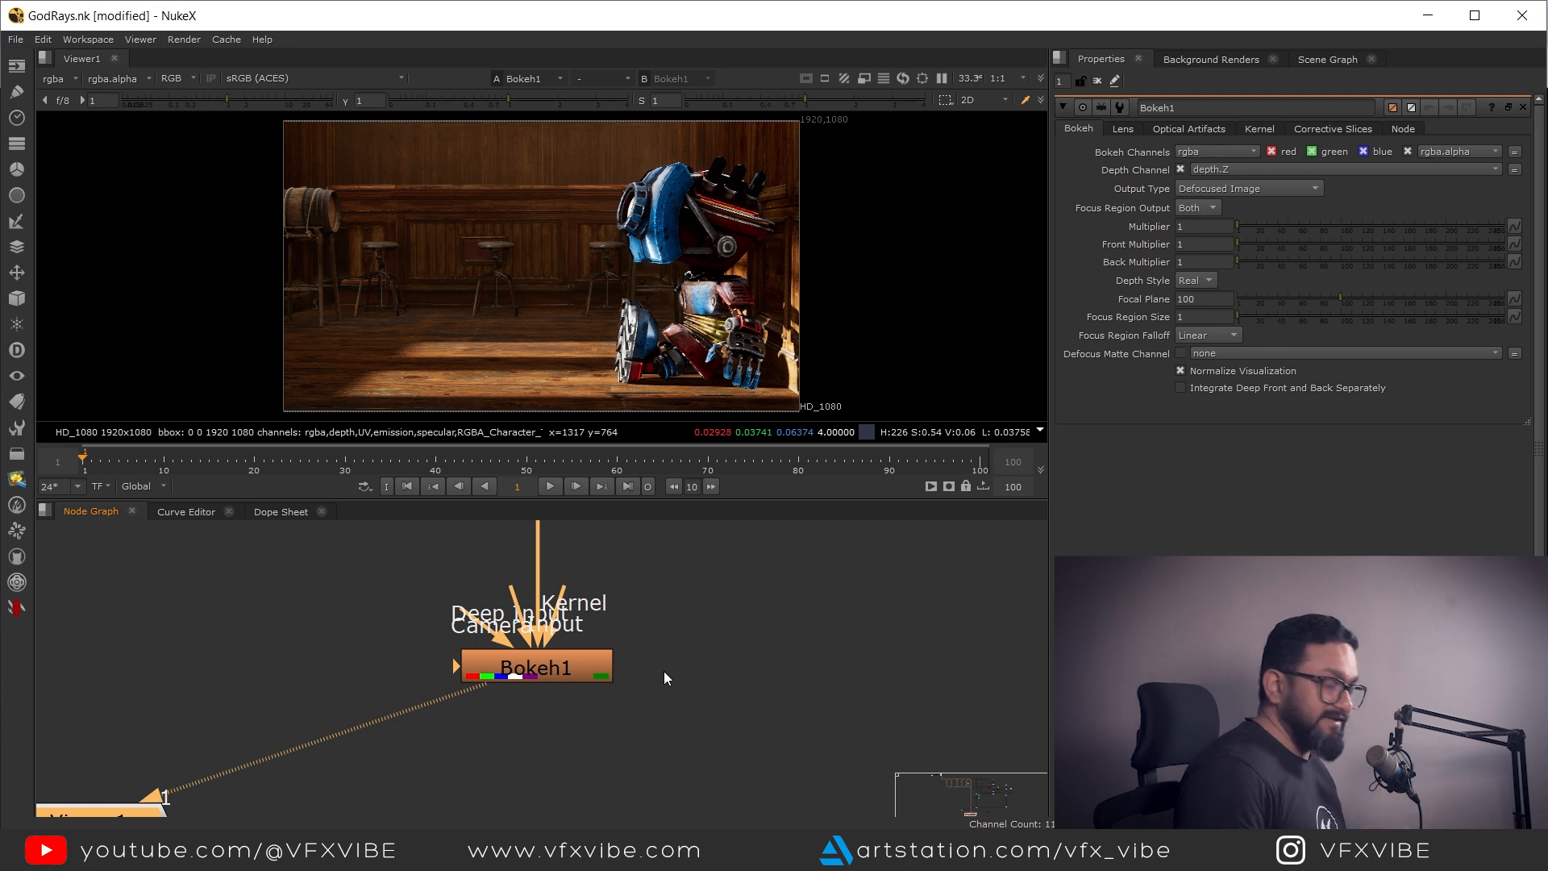
{"action": "scroll", "coordinate": [465, 633], "scroll_direction": "up", "scroll_amount": 3}
{"action": "left_click_drag", "start_coordinate": [470, 609], "coordinate": [1010, 642]}
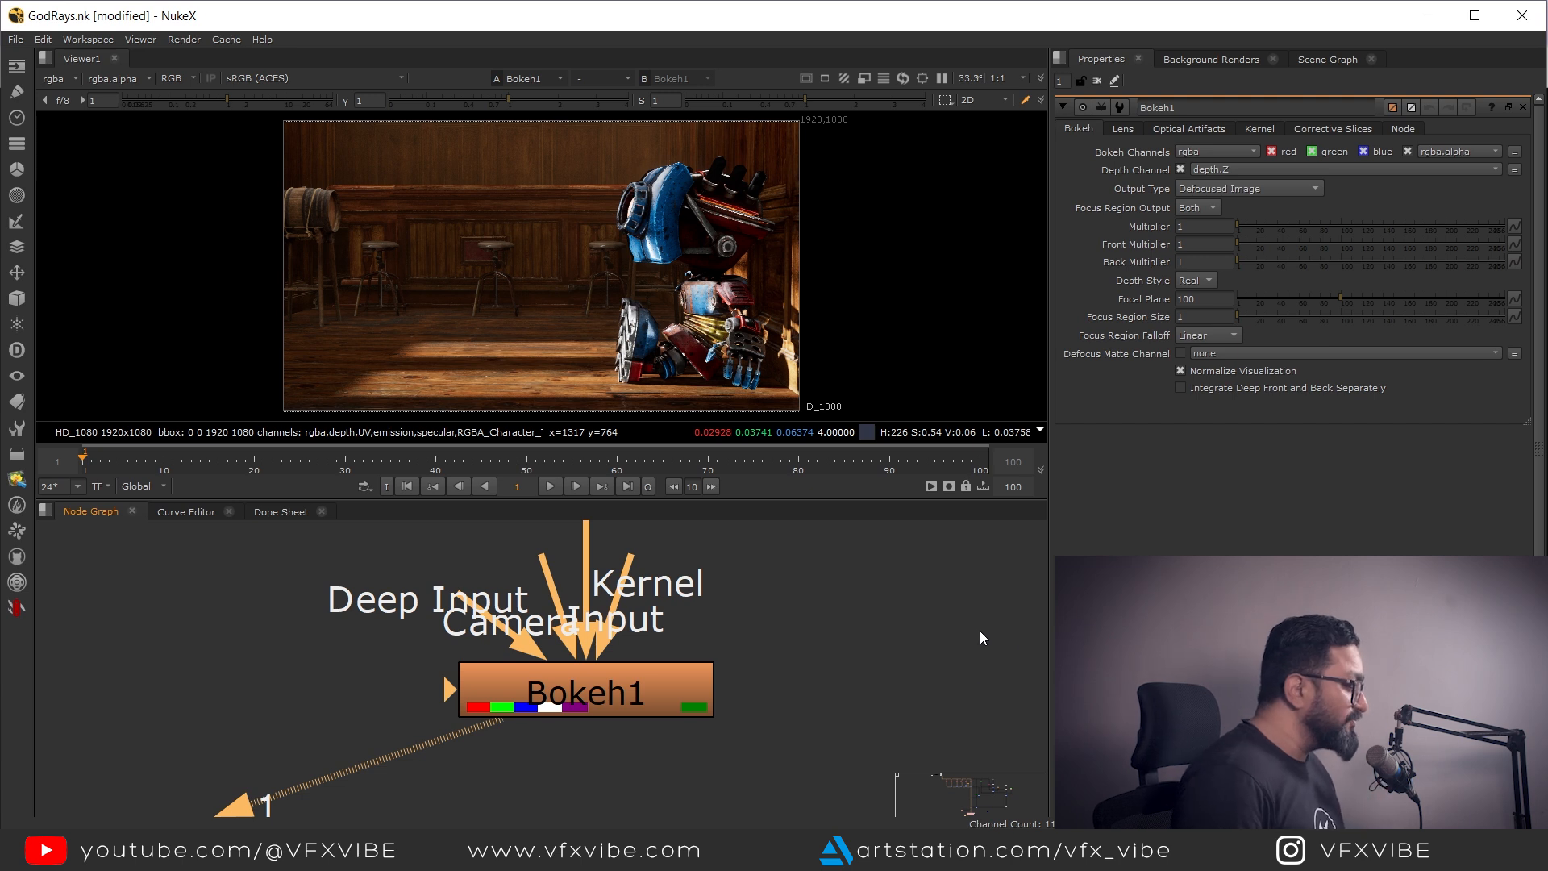
{"action": "left_click", "coordinate": [594, 697]}
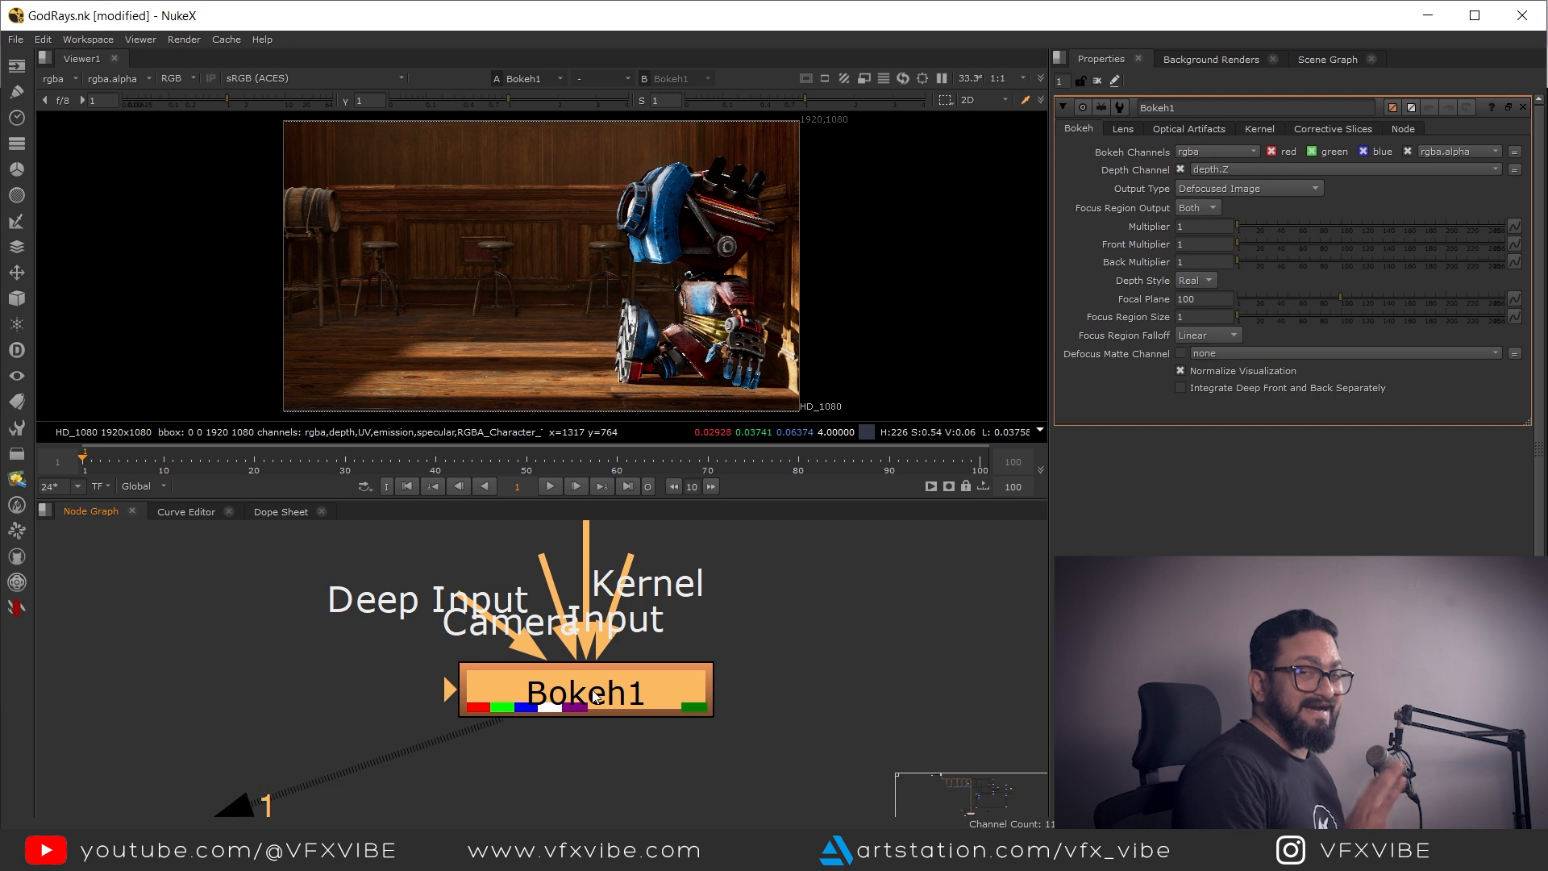
Display the DeepRead1 node with Little_Robbie_Deep_V01.exr in the viewer
{"action": "scroll", "coordinate": [577, 671], "scroll_direction": "down", "scroll_amount": 5}
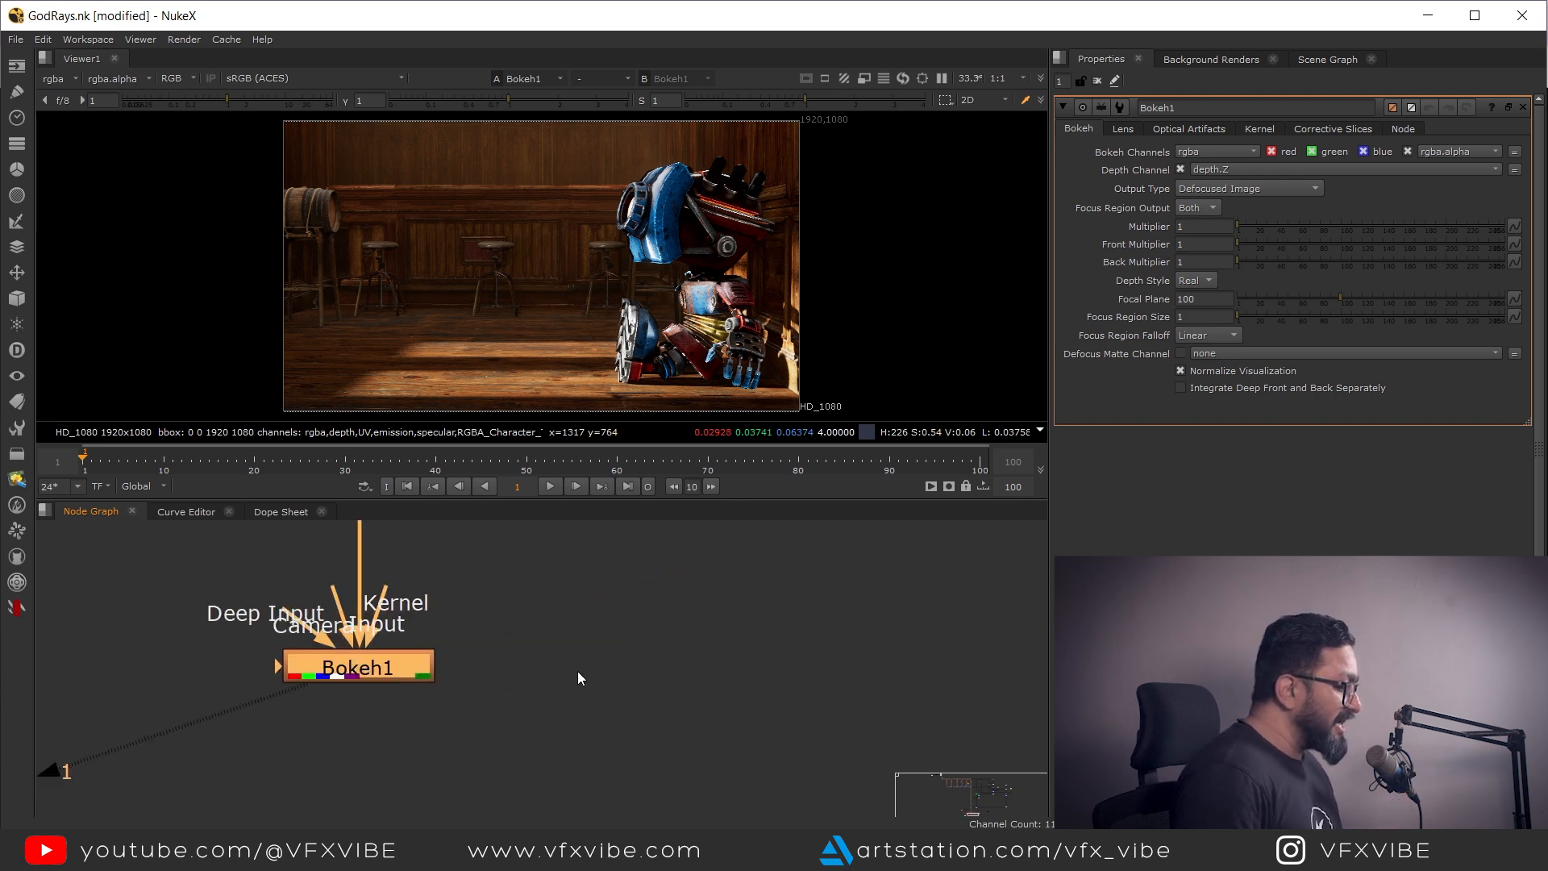
{"action": "middle_click_drag", "start_coordinate": [791, 677], "coordinate": [506, 677]}
{"action": "left_click_drag", "start_coordinate": [912, 586], "coordinate": [560, 641]}
{"action": "scroll", "coordinate": [560, 641], "scroll_direction": "up", "scroll_amount": 4}
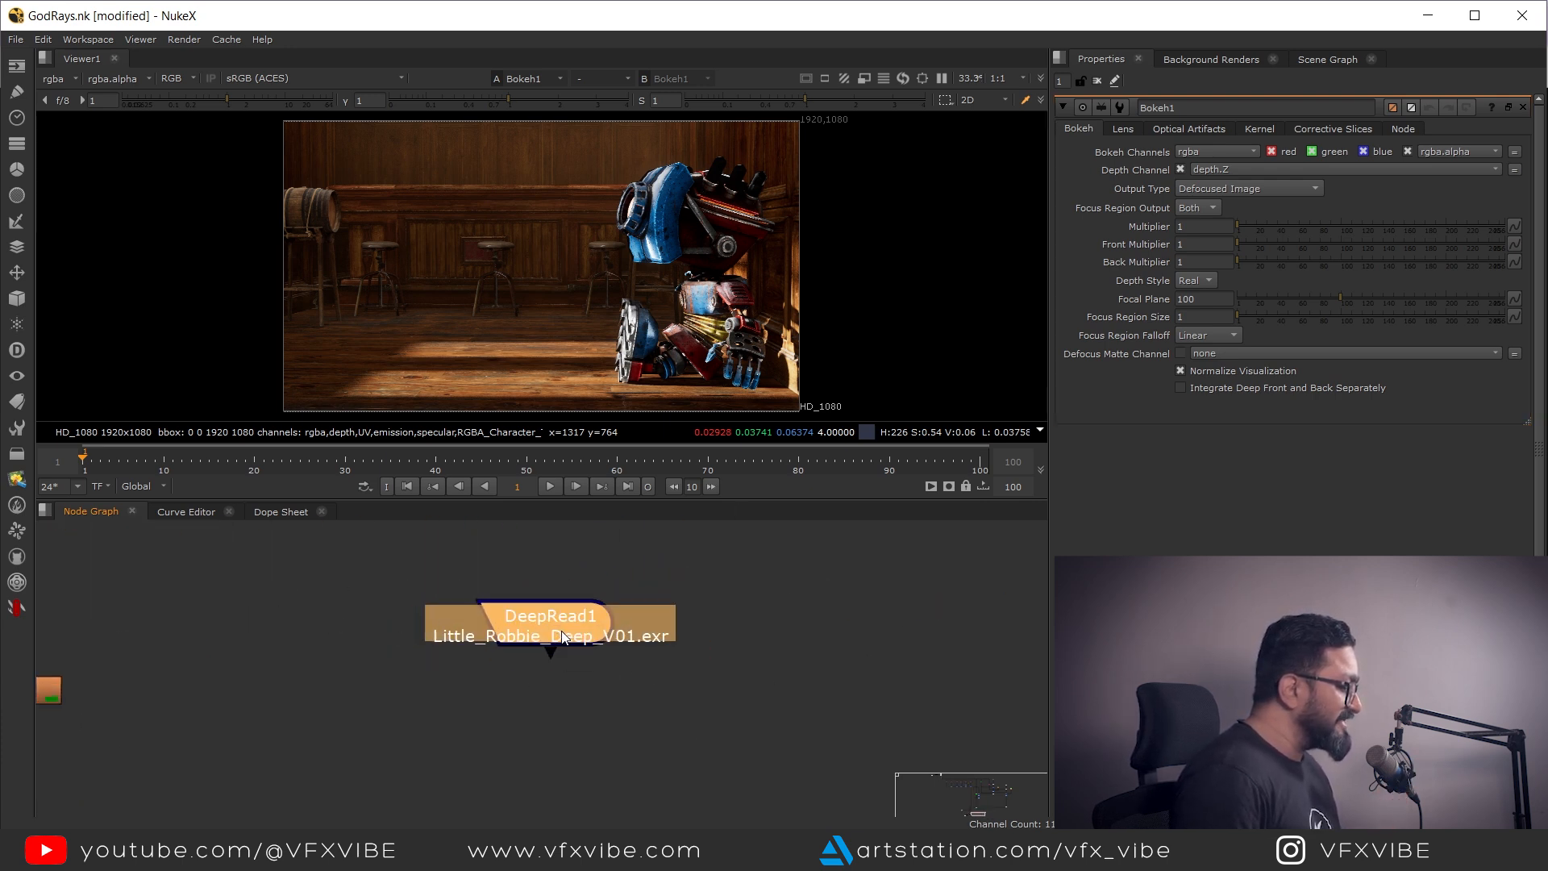
{"action": "middle_click_drag", "start_coordinate": [560, 641], "coordinate": [693, 654]}
{"action": "key", "text": "1"}
{"action": "left_click", "coordinate": [692, 685]}
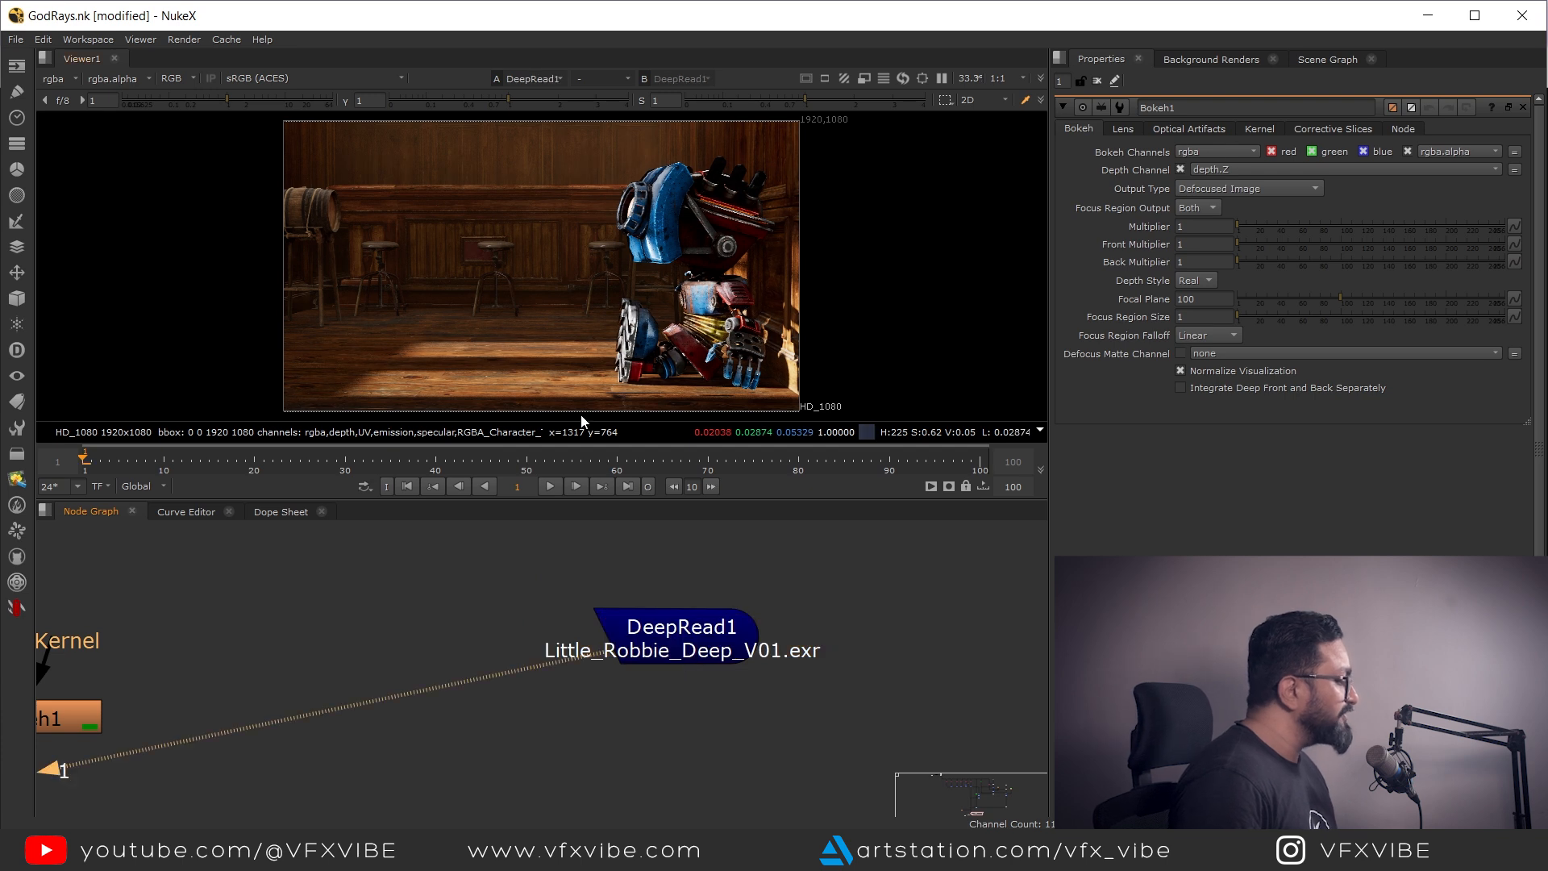
Inspect DeepRead1's deep layer in the viewer and switch the display back to rgba
{"action": "left_click", "coordinate": [60, 84]}
{"action": "left_click", "coordinate": [88, 165]}
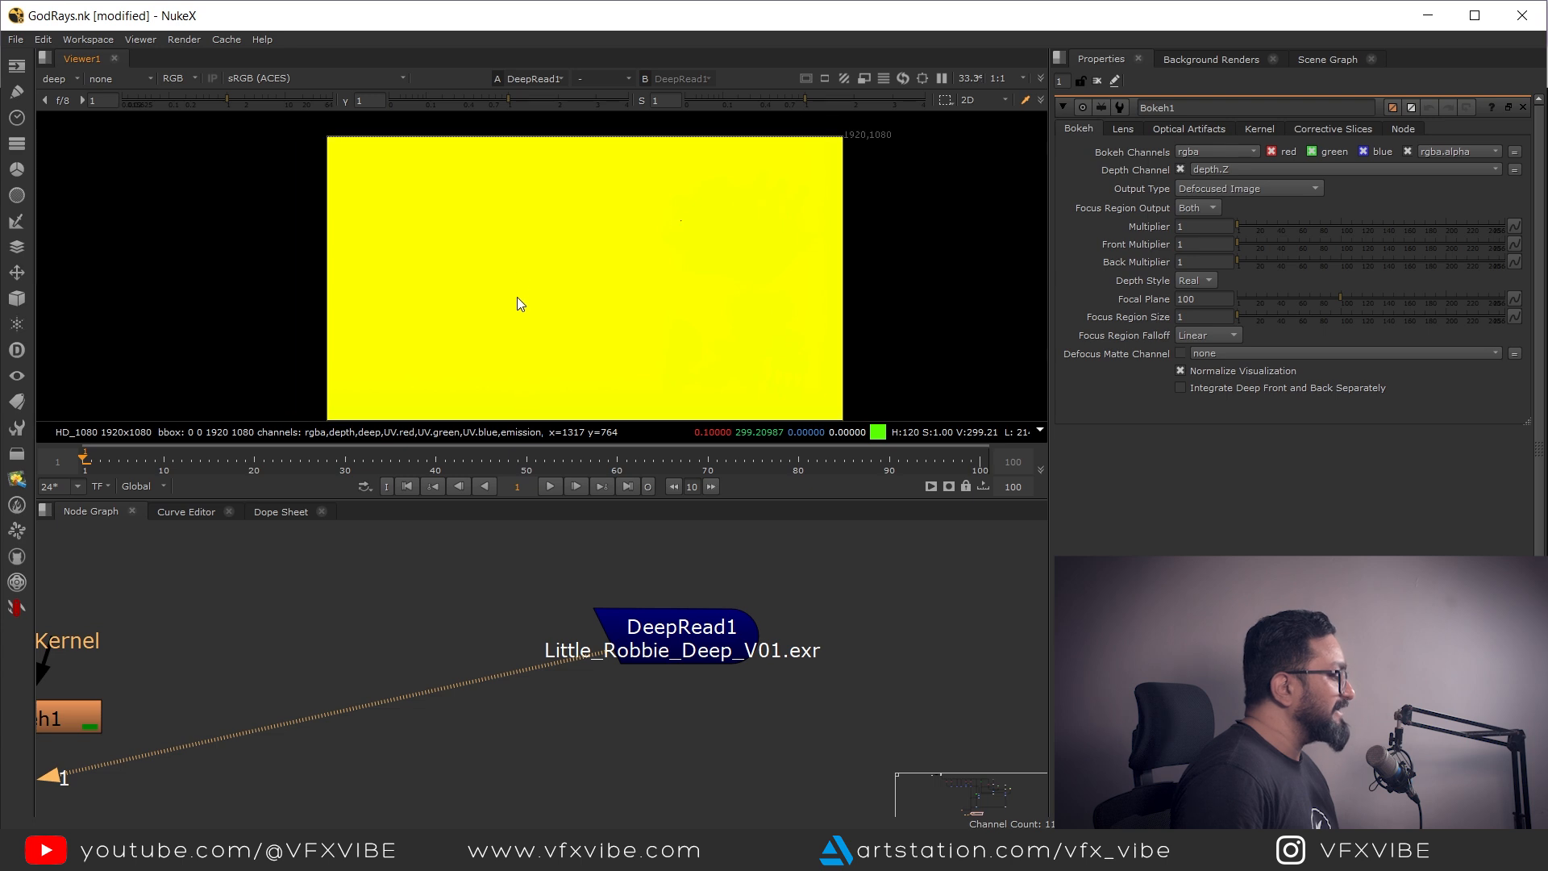
{"action": "left_click_drag", "start_coordinate": [477, 99], "coordinate": [404, 103]}
{"action": "left_click", "coordinate": [182, 100]}
{"action": "left_click_drag", "start_coordinate": [182, 99], "coordinate": [230, 112]}
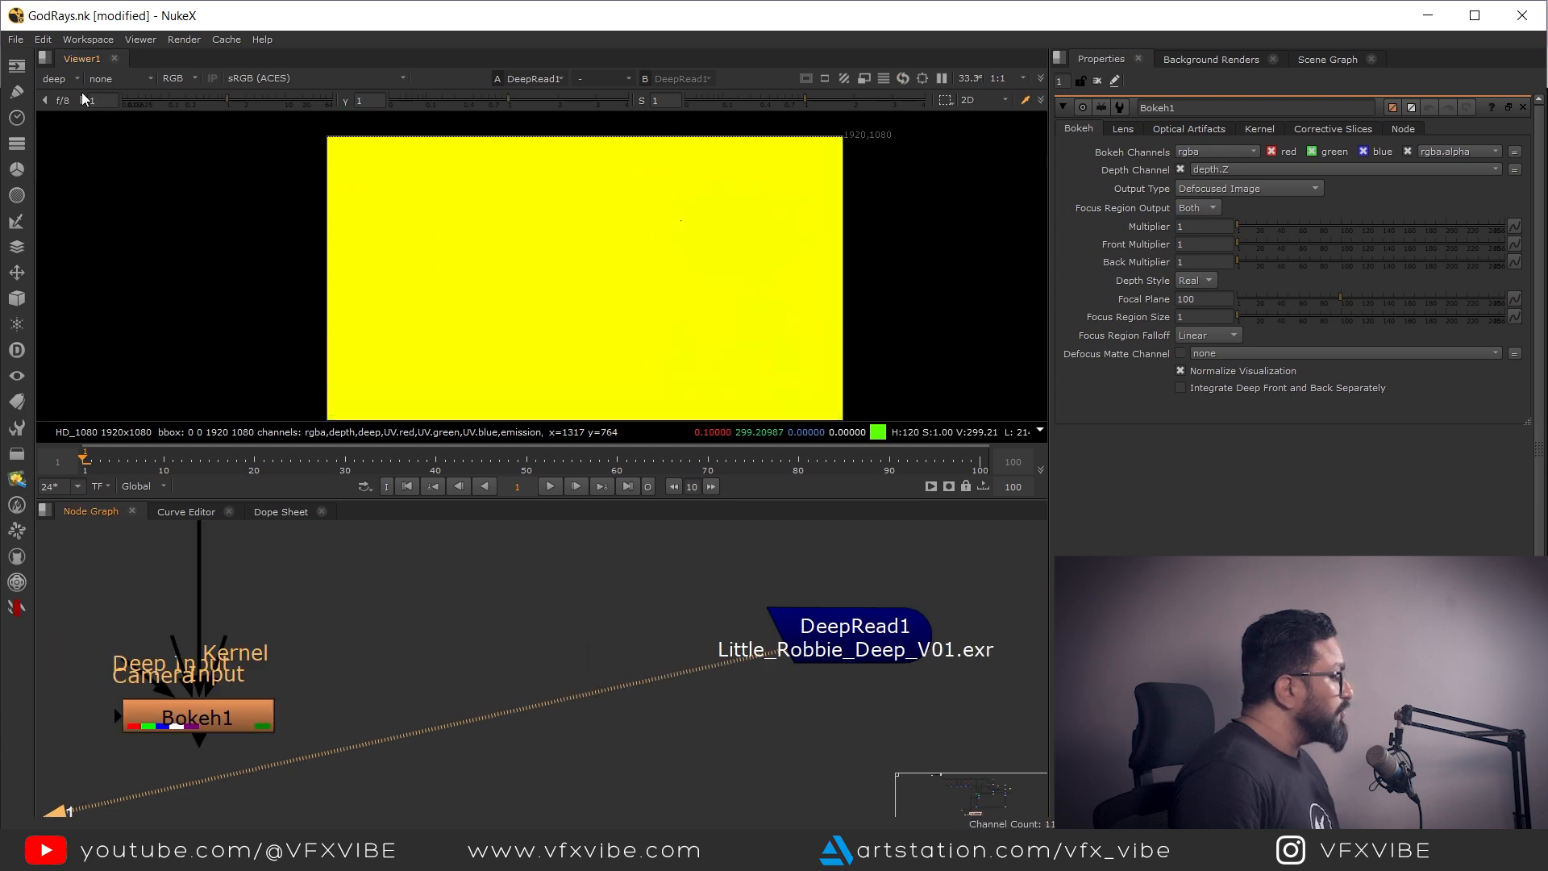
{"action": "left_click", "coordinate": [62, 78]}
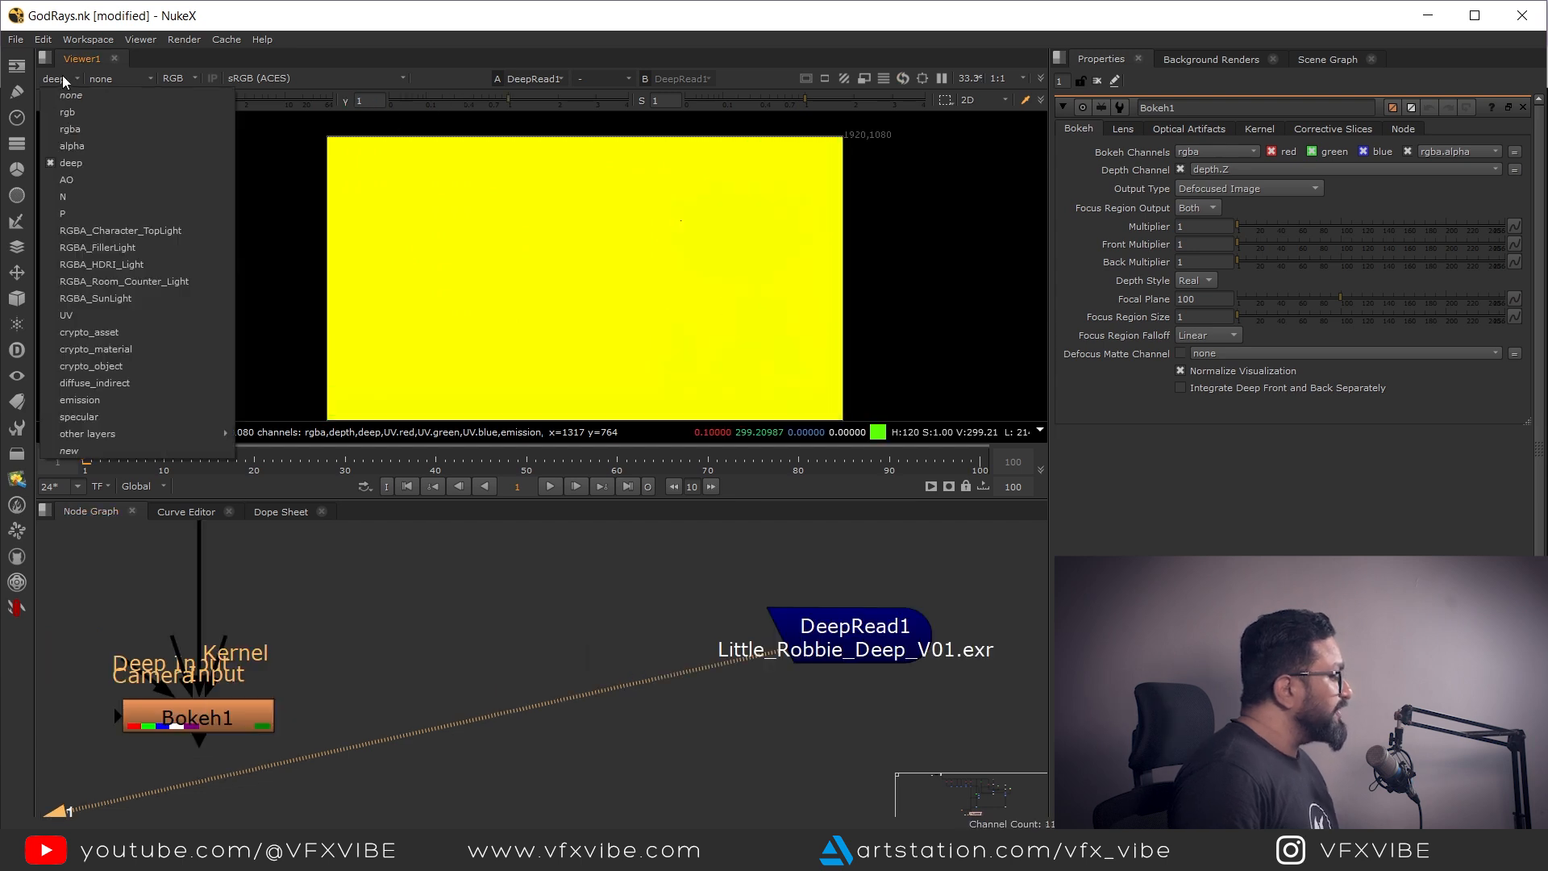
{"action": "left_click", "coordinate": [81, 130]}
Connect Bokeh1's Deep Input to DeepRead1 and show Bokeh1's output in the viewer
{"action": "middle_click_drag", "start_coordinate": [365, 676], "coordinate": [541, 666]}
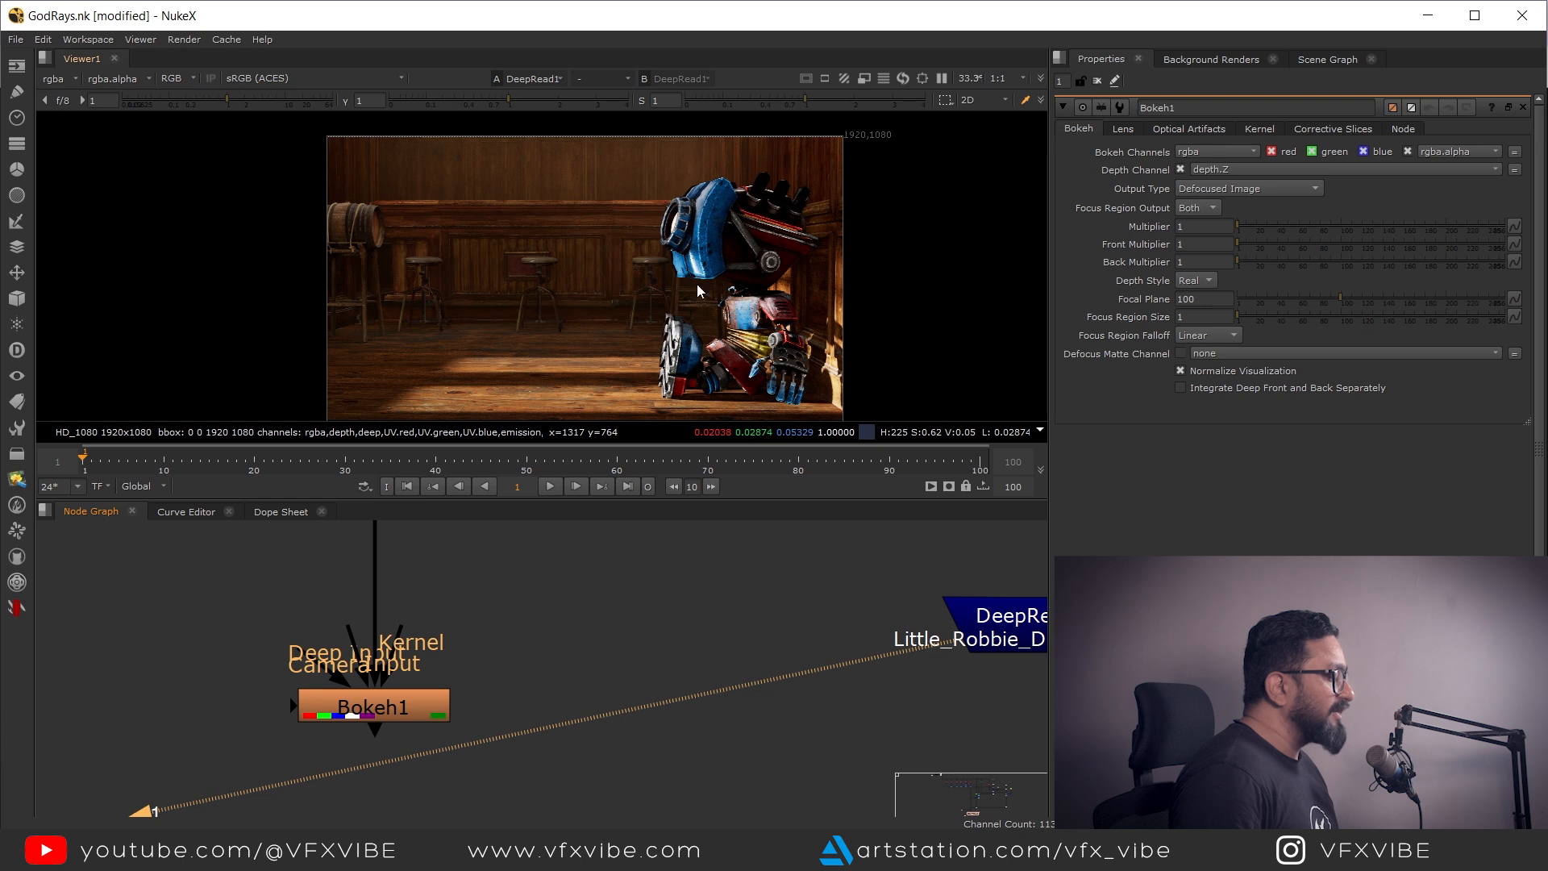
{"action": "scroll", "coordinate": [389, 667], "scroll_direction": "up", "scroll_amount": 2}
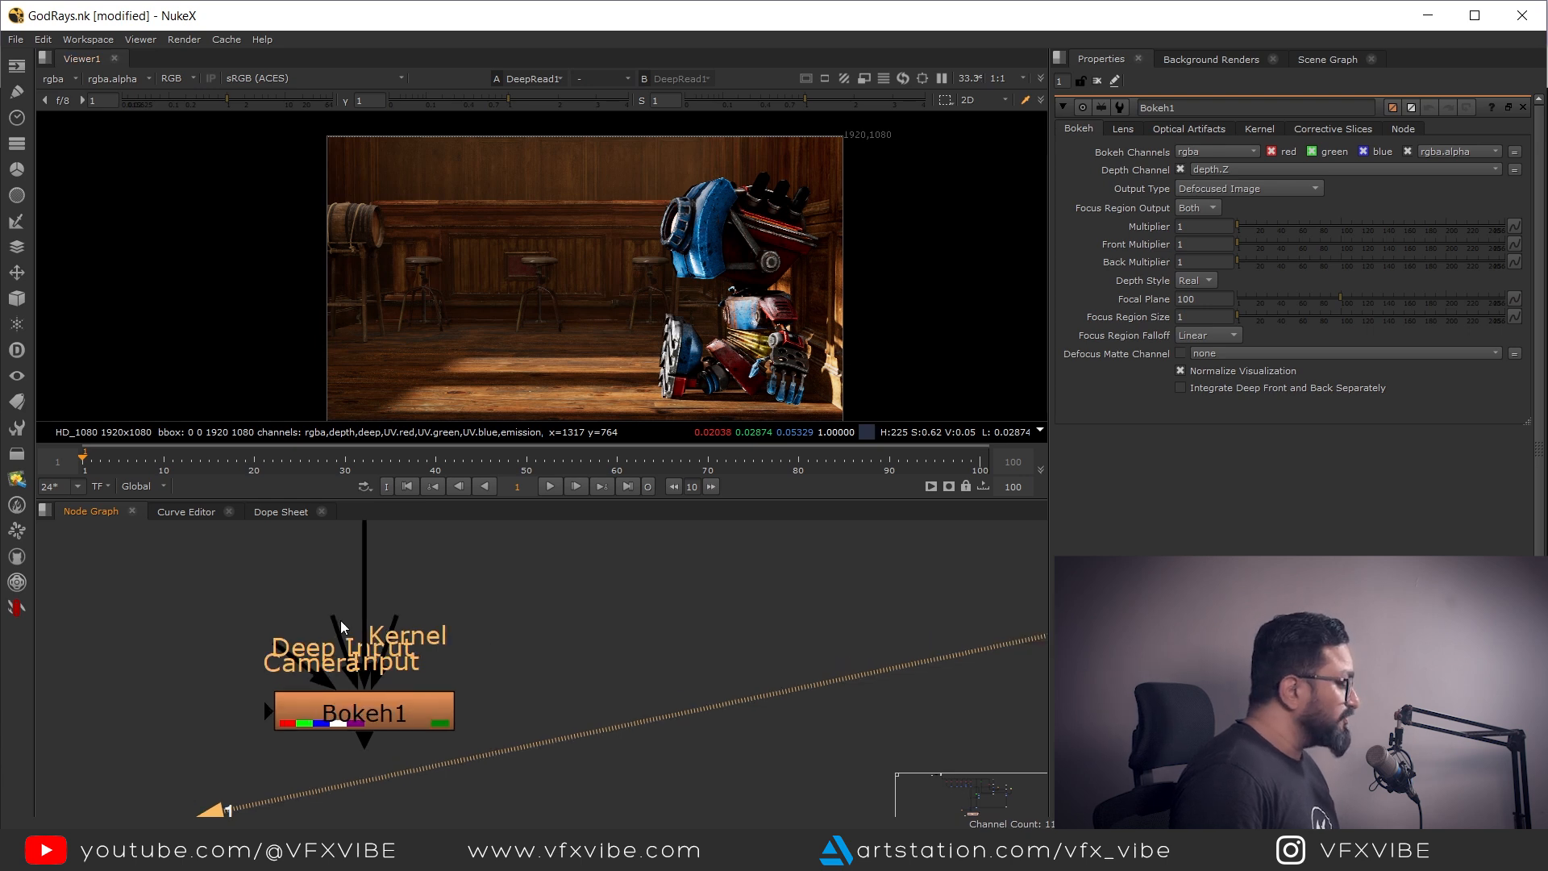
{"action": "left_click_drag", "start_coordinate": [292, 654], "coordinate": [1002, 733]}
{"action": "middle_click_drag", "start_coordinate": [546, 719], "coordinate": [850, 675]}
{"action": "left_click", "coordinate": [470, 671]}
{"action": "key", "text": "1"}
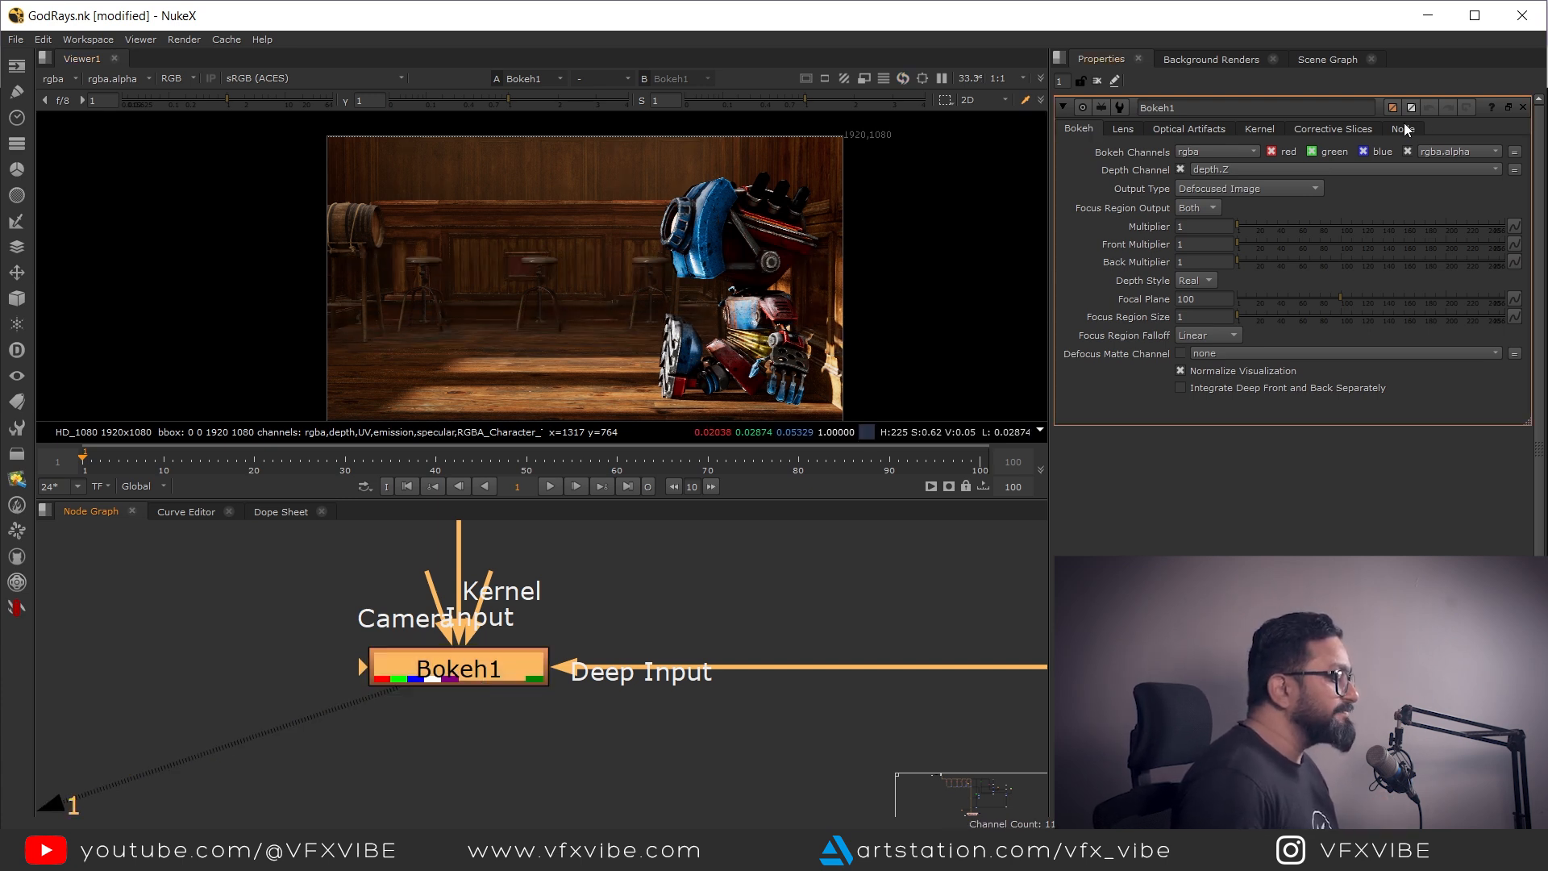
Review Bokeh1's Lens, Optical Artifacts, Kernel, Corrective Slices and Node settings, returning to the main Bokeh settings
{"action": "left_click", "coordinate": [1080, 128]}
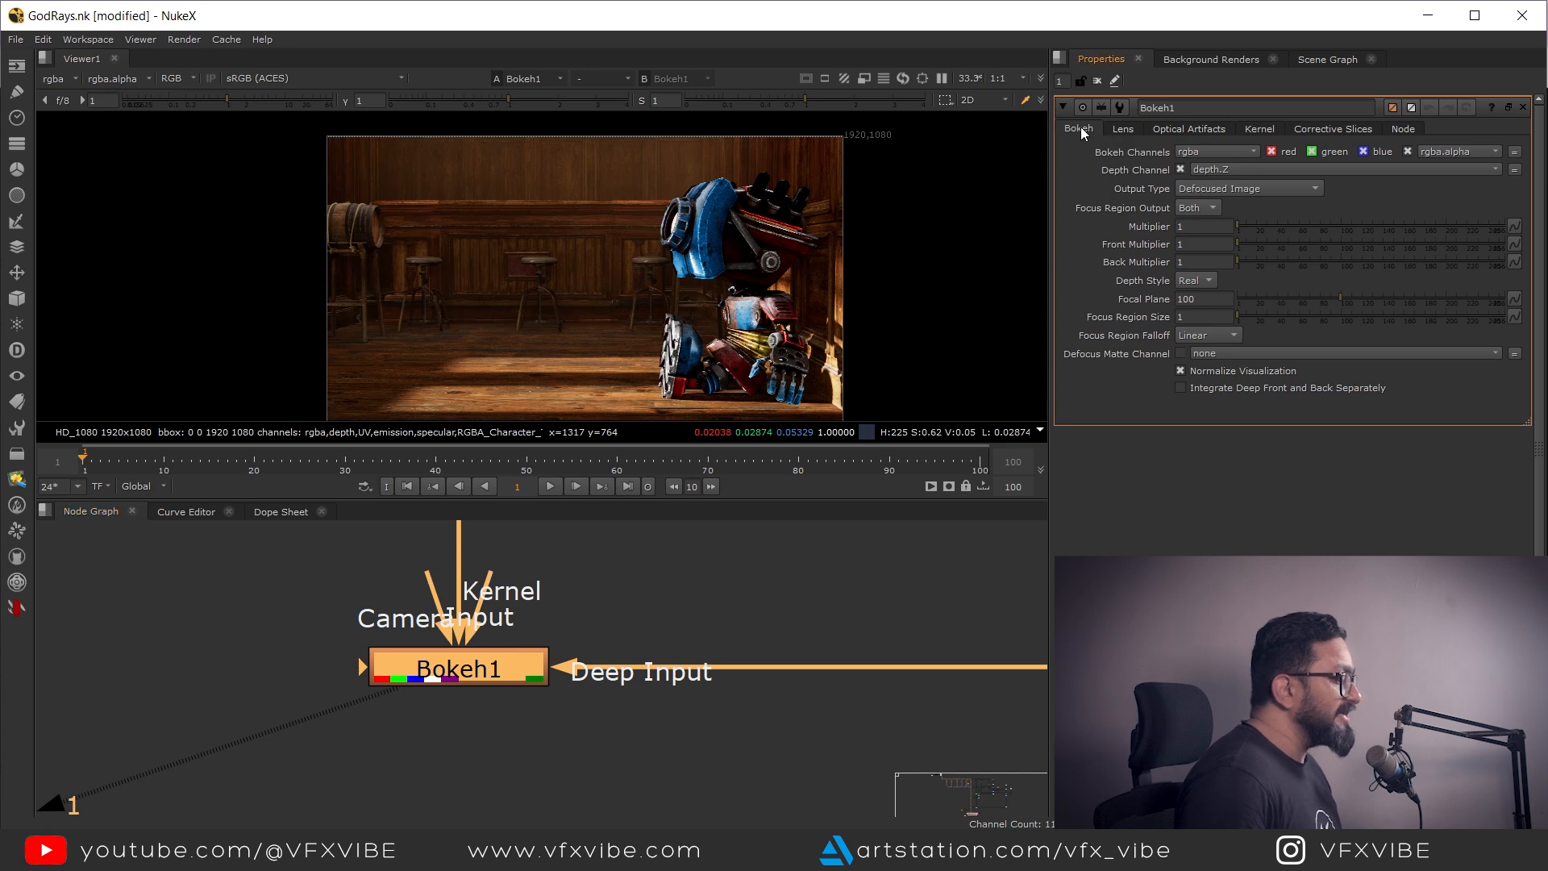
{"action": "left_click", "coordinate": [1124, 129]}
{"action": "left_click", "coordinate": [1197, 128]}
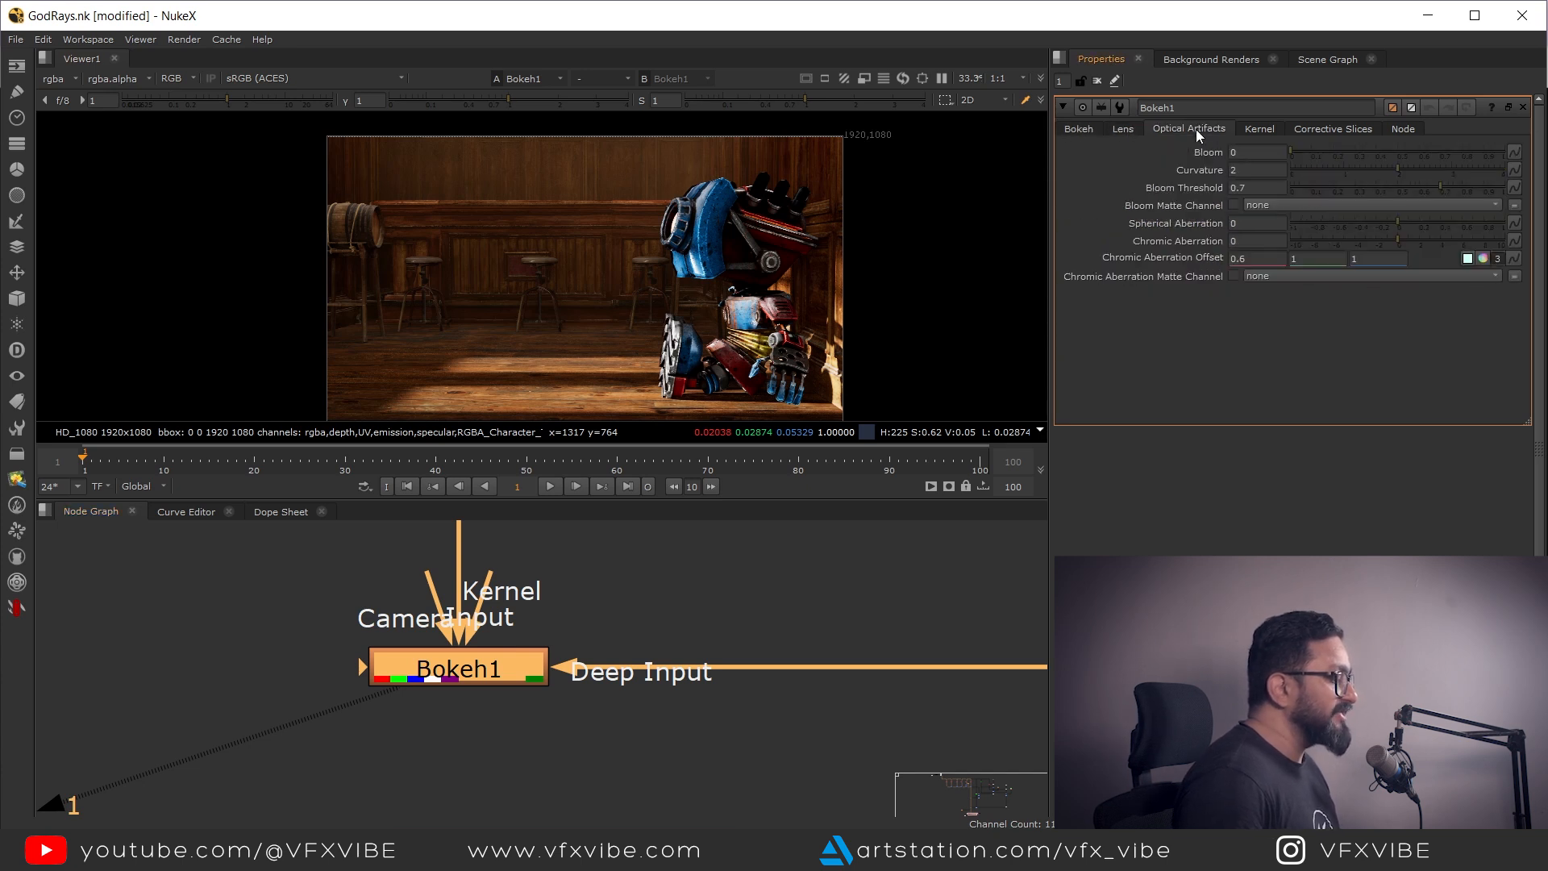
{"action": "left_click", "coordinate": [1270, 127]}
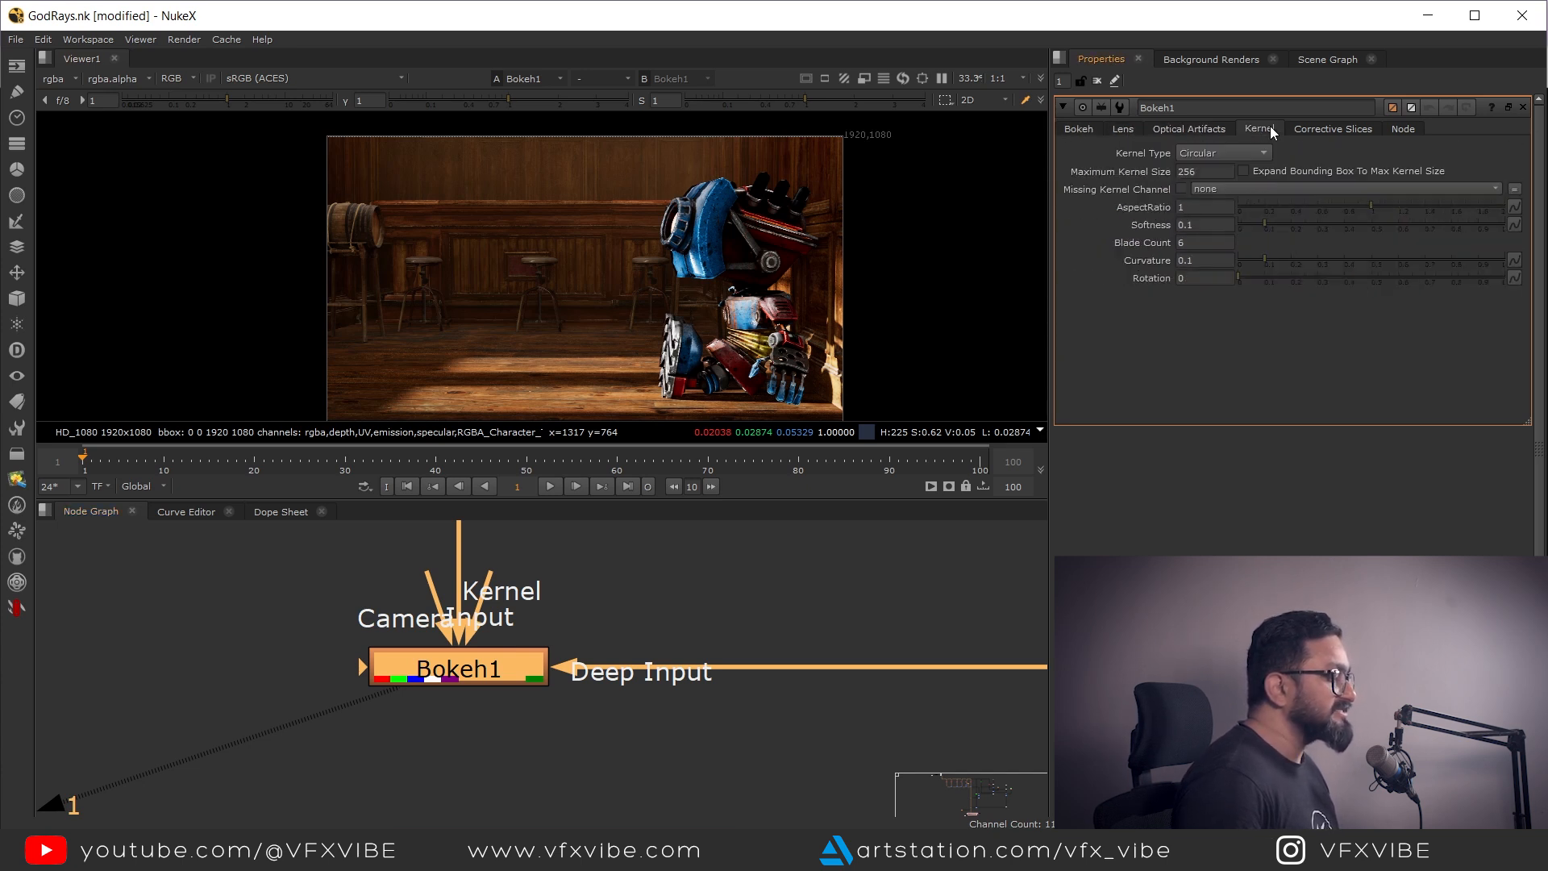
{"action": "left_click", "coordinate": [1333, 129]}
{"action": "left_click", "coordinate": [1403, 129]}
{"action": "left_click", "coordinate": [1086, 131]}
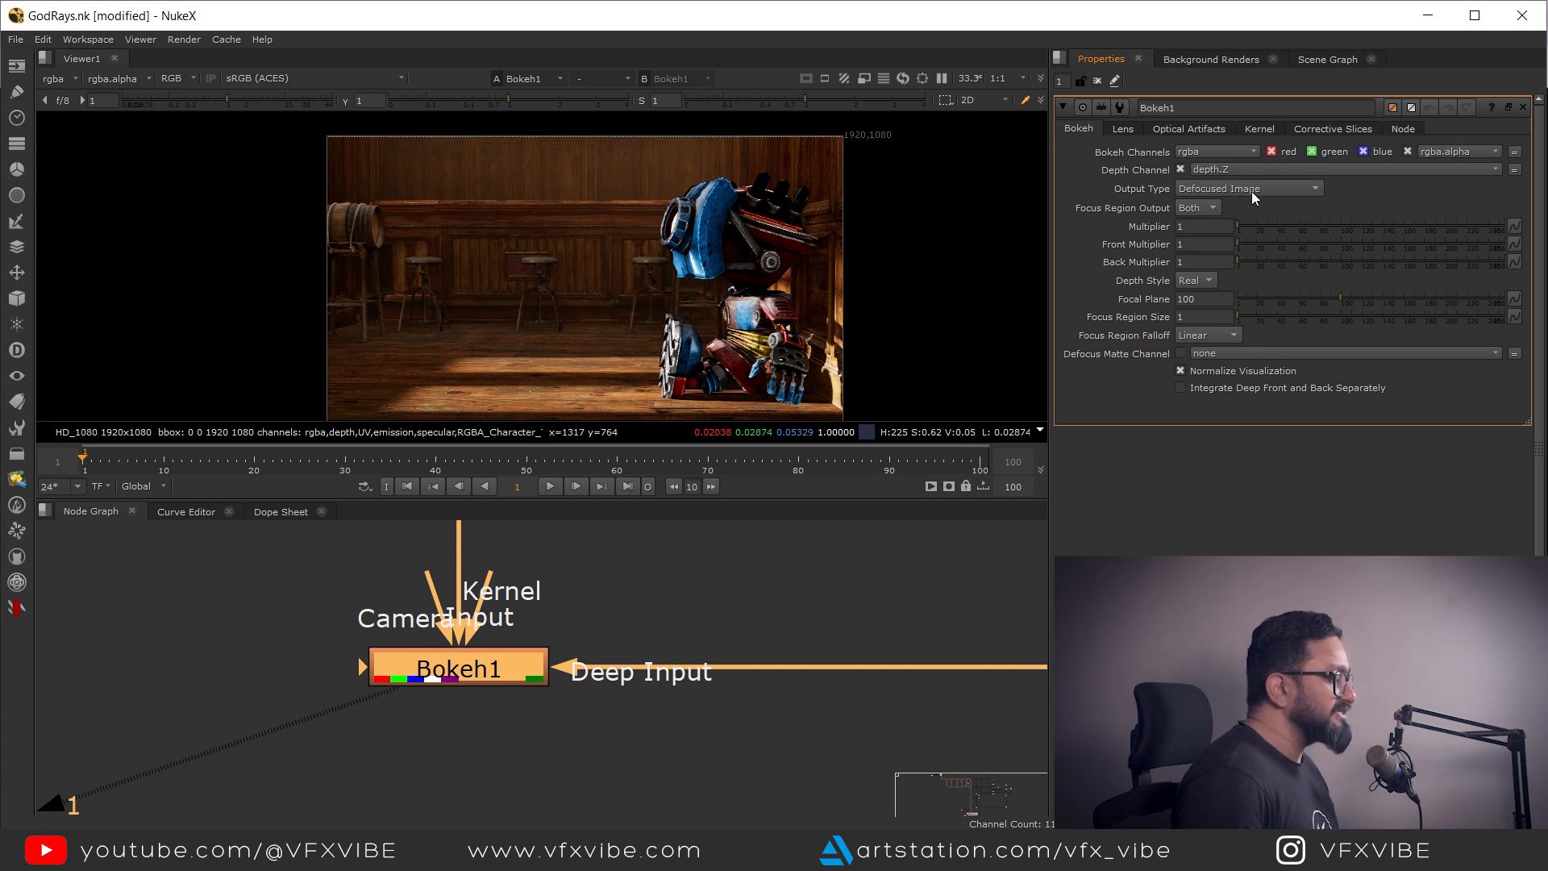
Disable the depth.Z depth channel on the Bokeh1 node
{"action": "middle_click_drag", "start_coordinate": [633, 650], "coordinate": [365, 650]}
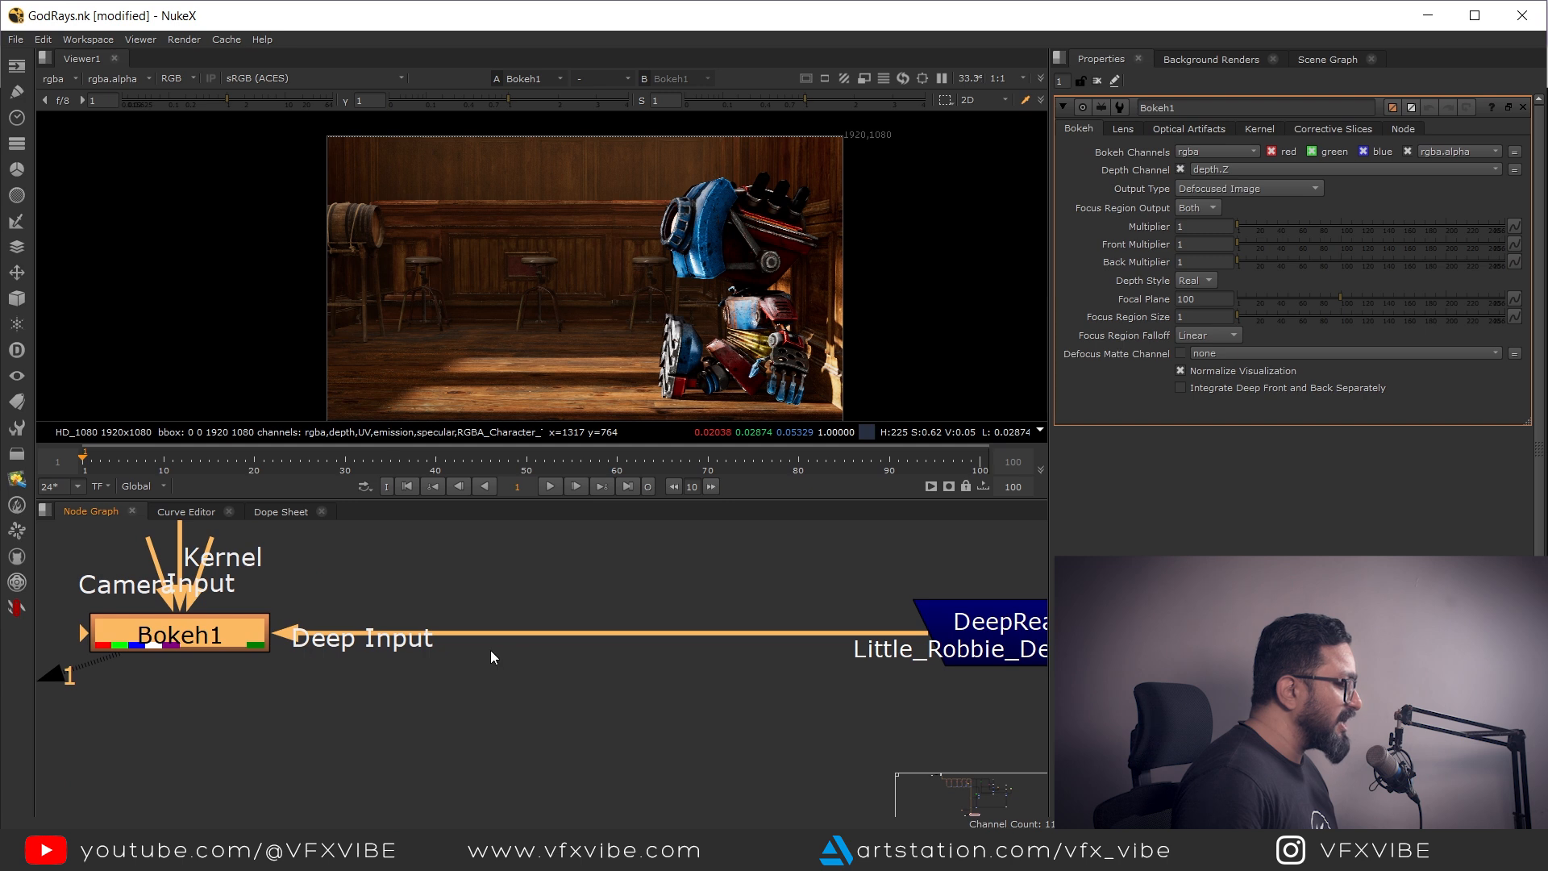
{"action": "middle_click_drag", "start_coordinate": [878, 678], "coordinate": [857, 701]}
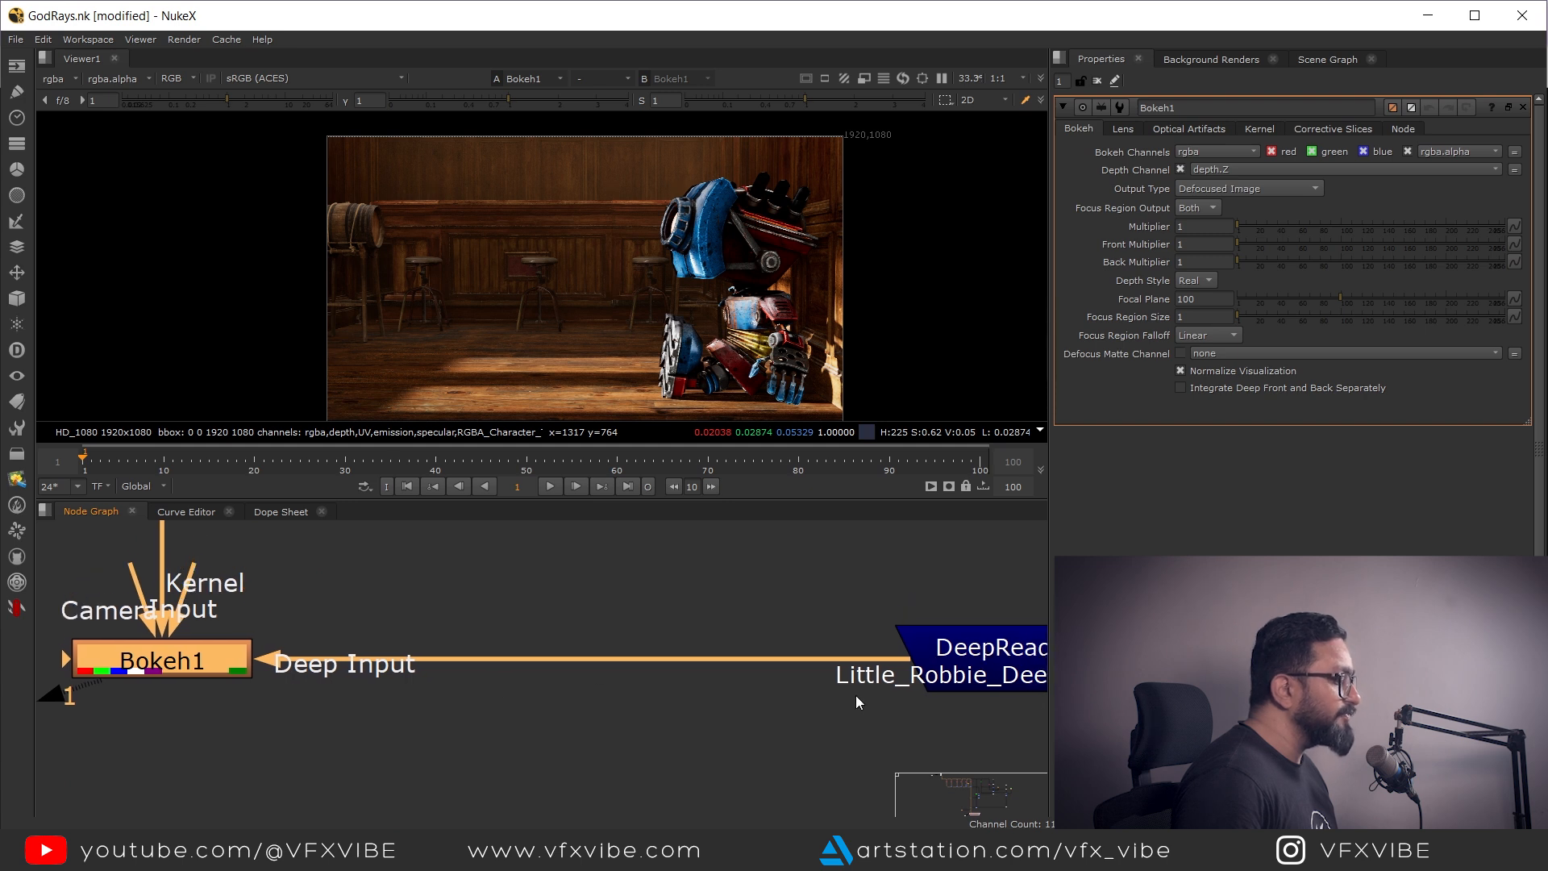
{"action": "left_click", "coordinate": [1181, 170]}
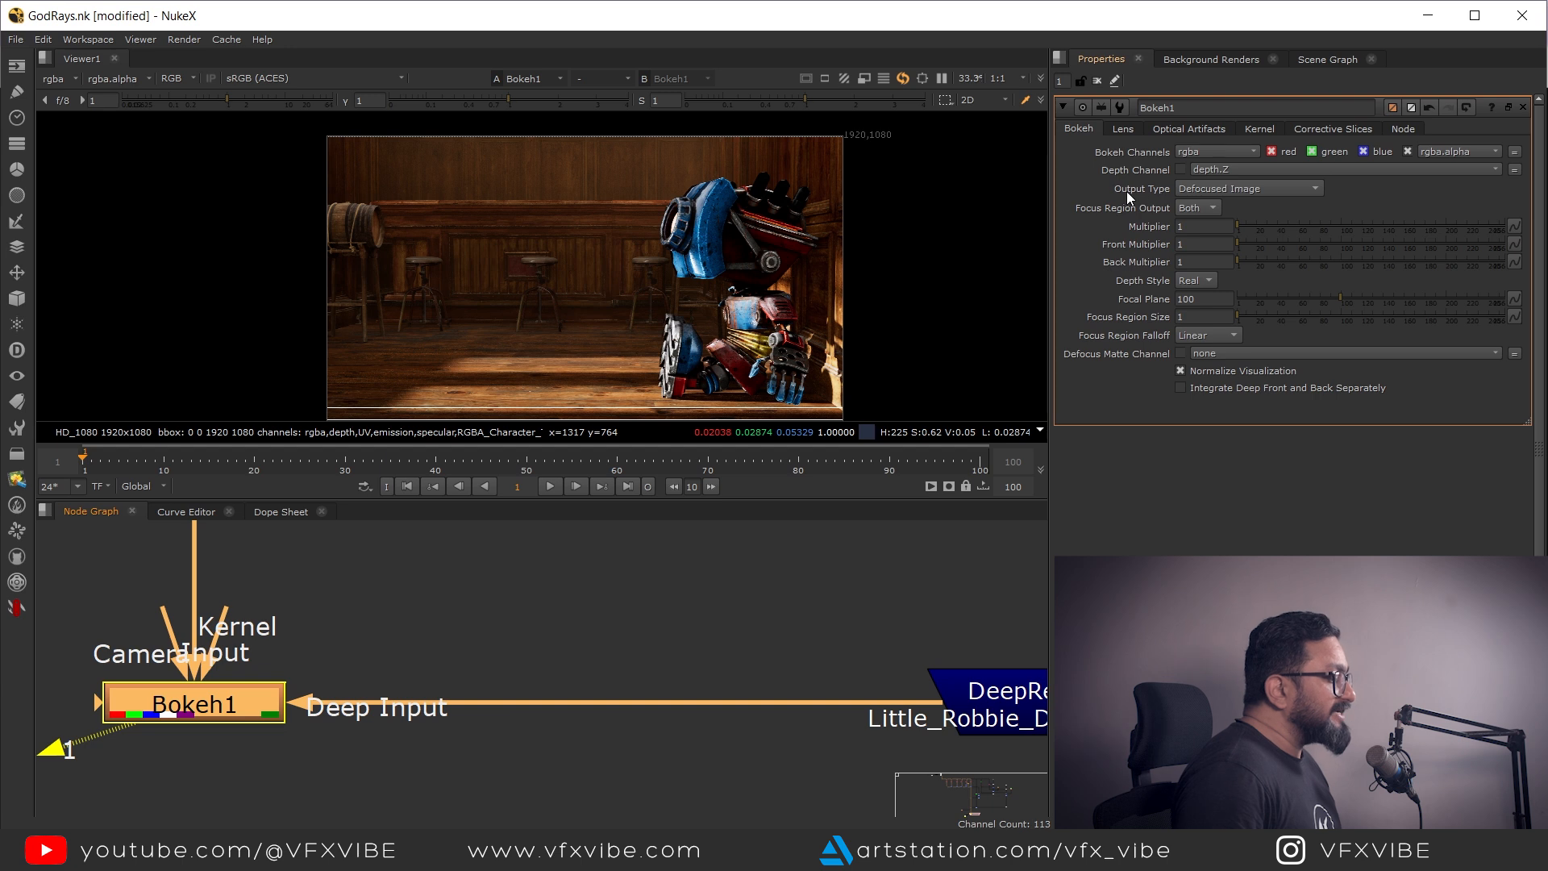
Look through the Output Type options of Bokeh1, leaving Defocused Image selected
{"action": "left_click", "coordinate": [1219, 188]}
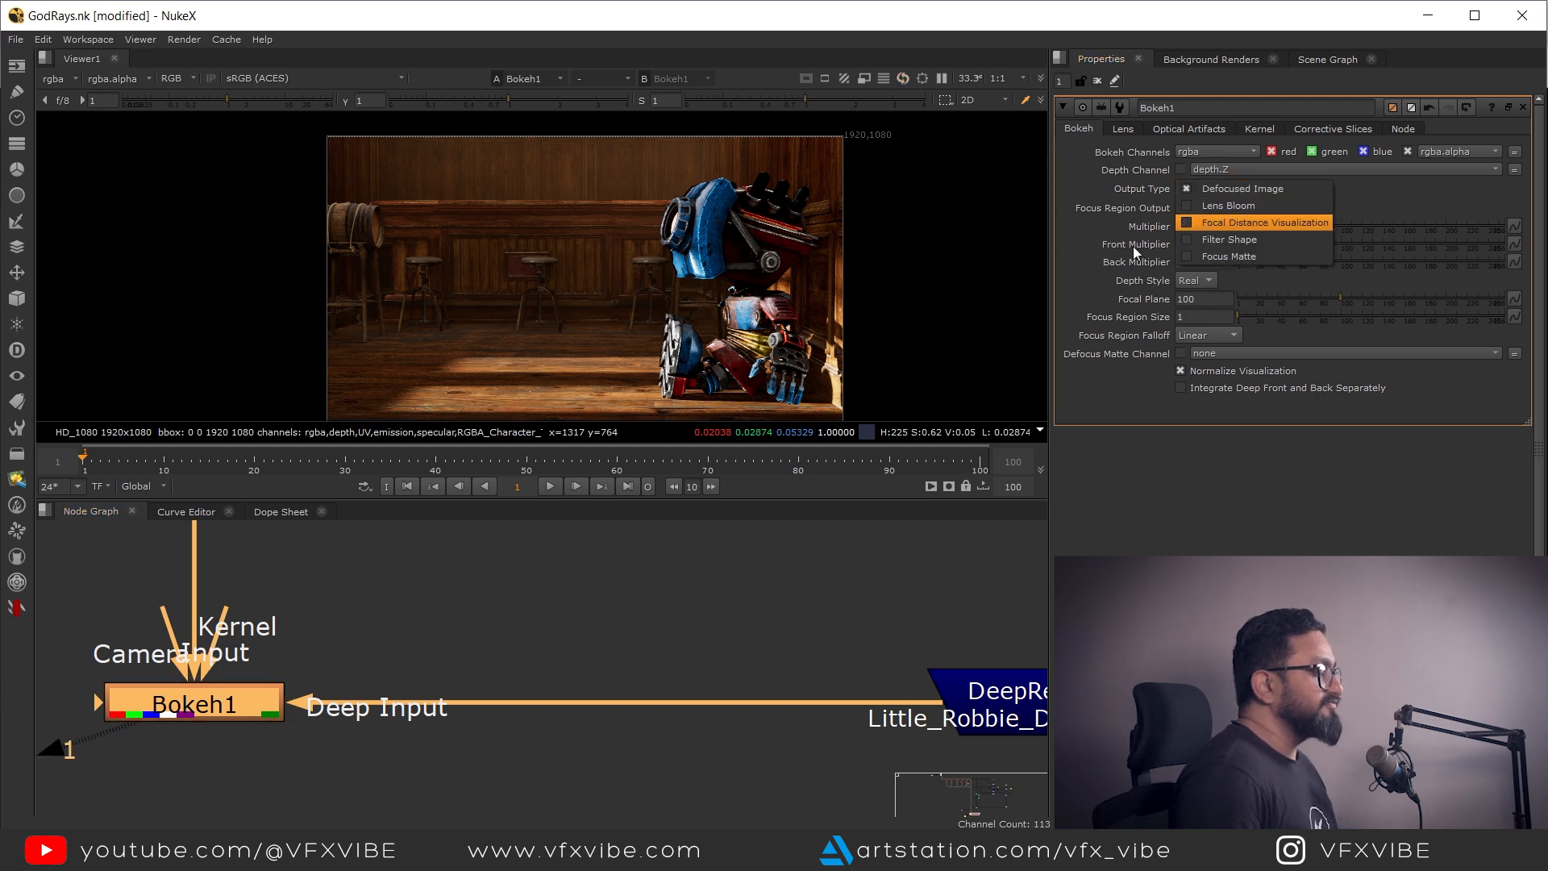
{"action": "left_click", "coordinate": [822, 616]}
{"action": "left_click", "coordinate": [791, 622]}
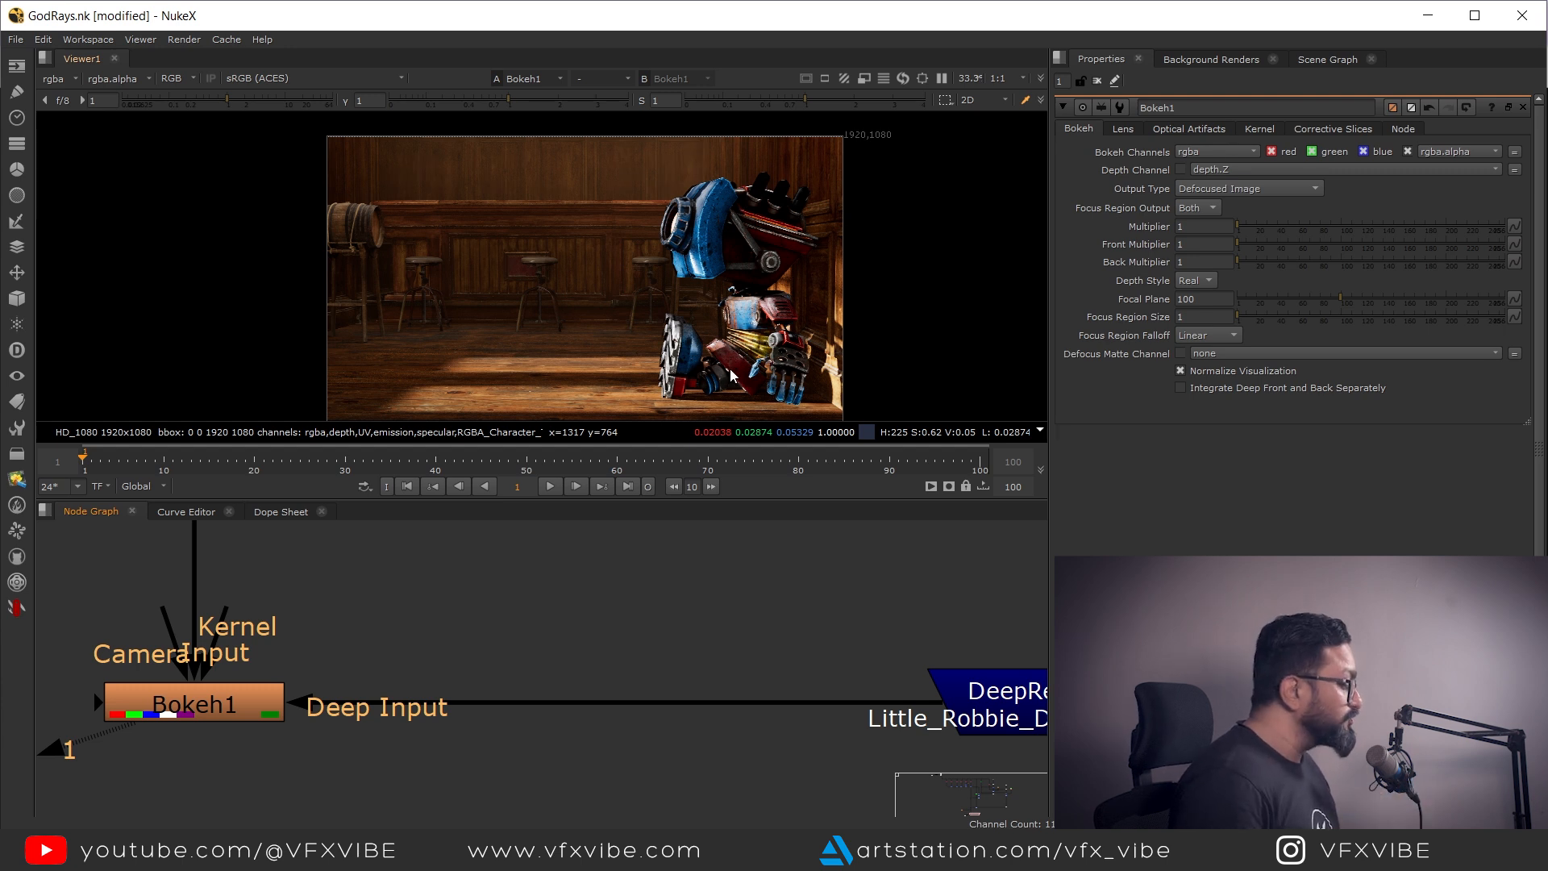
Show DeepRead1 in the viewer with the deep channels and lower the viewer gamma to 0.03 to read the robot's depth
{"action": "middle_click_drag", "start_coordinate": [468, 648], "coordinate": [571, 637]}
{"action": "middle_click_drag", "start_coordinate": [755, 691], "coordinate": [299, 673]}
{"action": "left_click", "coordinate": [694, 677]}
{"action": "key", "text": "1"}
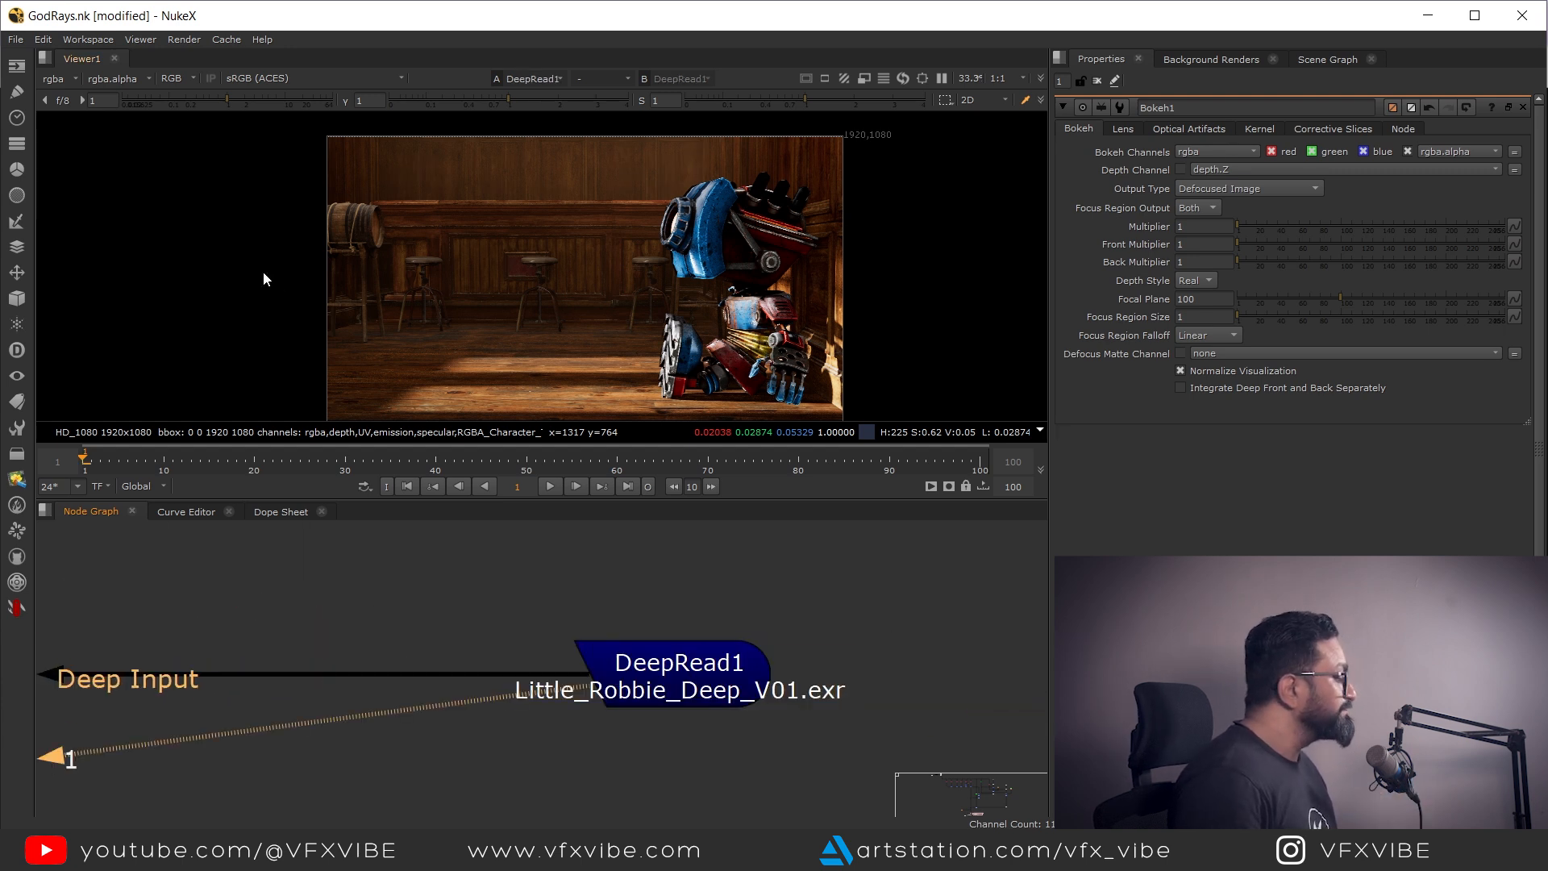
{"action": "left_click", "coordinate": [54, 81]}
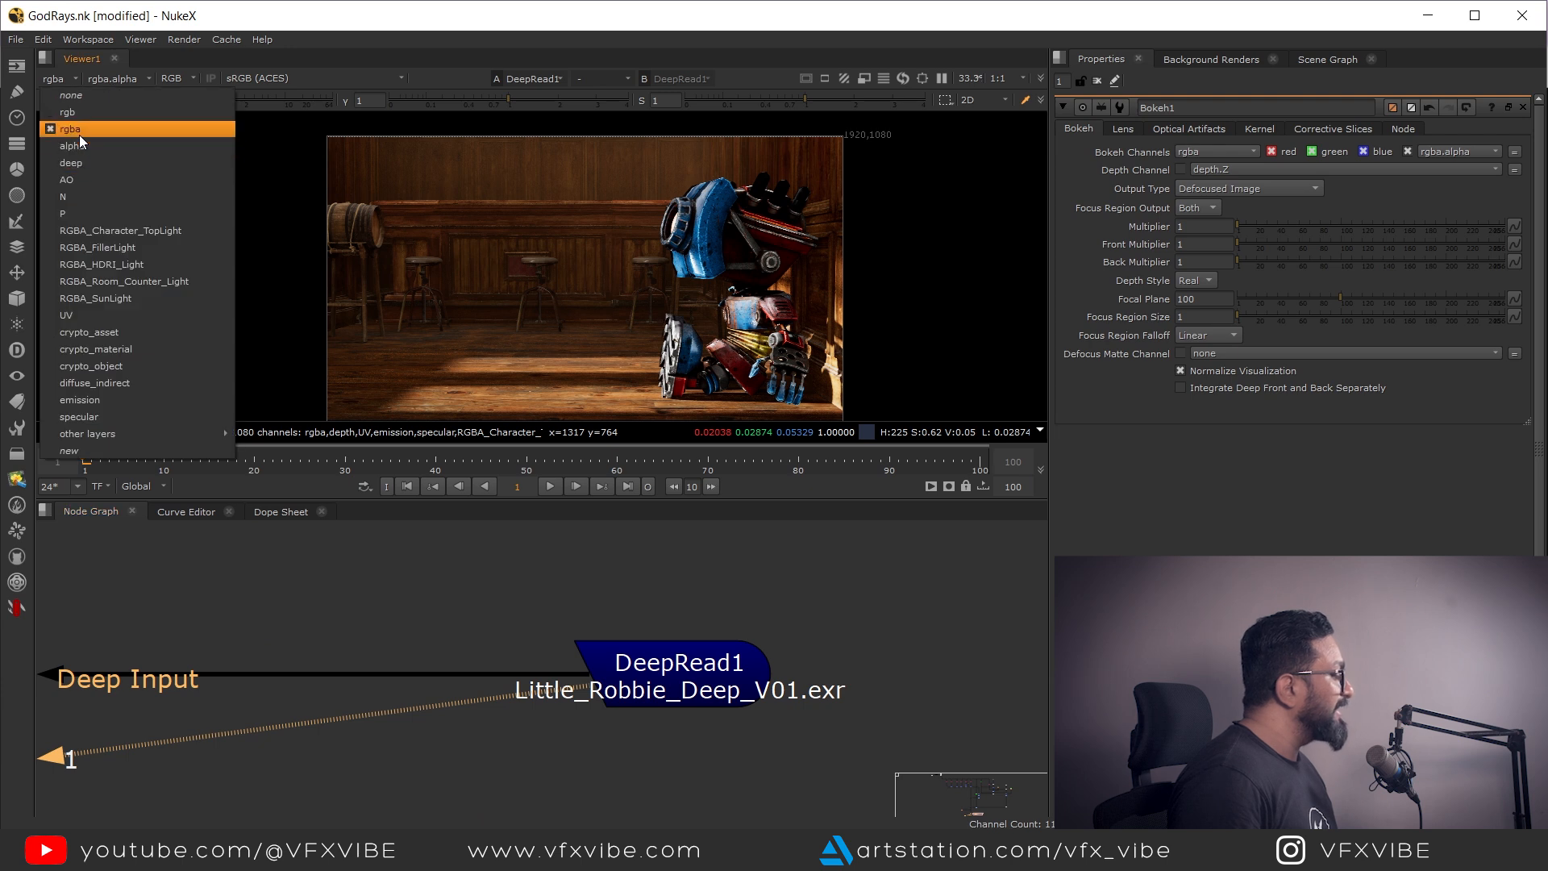
{"action": "left_click", "coordinate": [79, 130]}
{"action": "left_click_drag", "start_coordinate": [513, 98], "coordinate": [409, 105]}
{"action": "scroll", "coordinate": [704, 259], "scroll_direction": "up", "scroll_amount": 3}
{"action": "scroll", "coordinate": [704, 260], "scroll_direction": "up", "scroll_amount": 4}
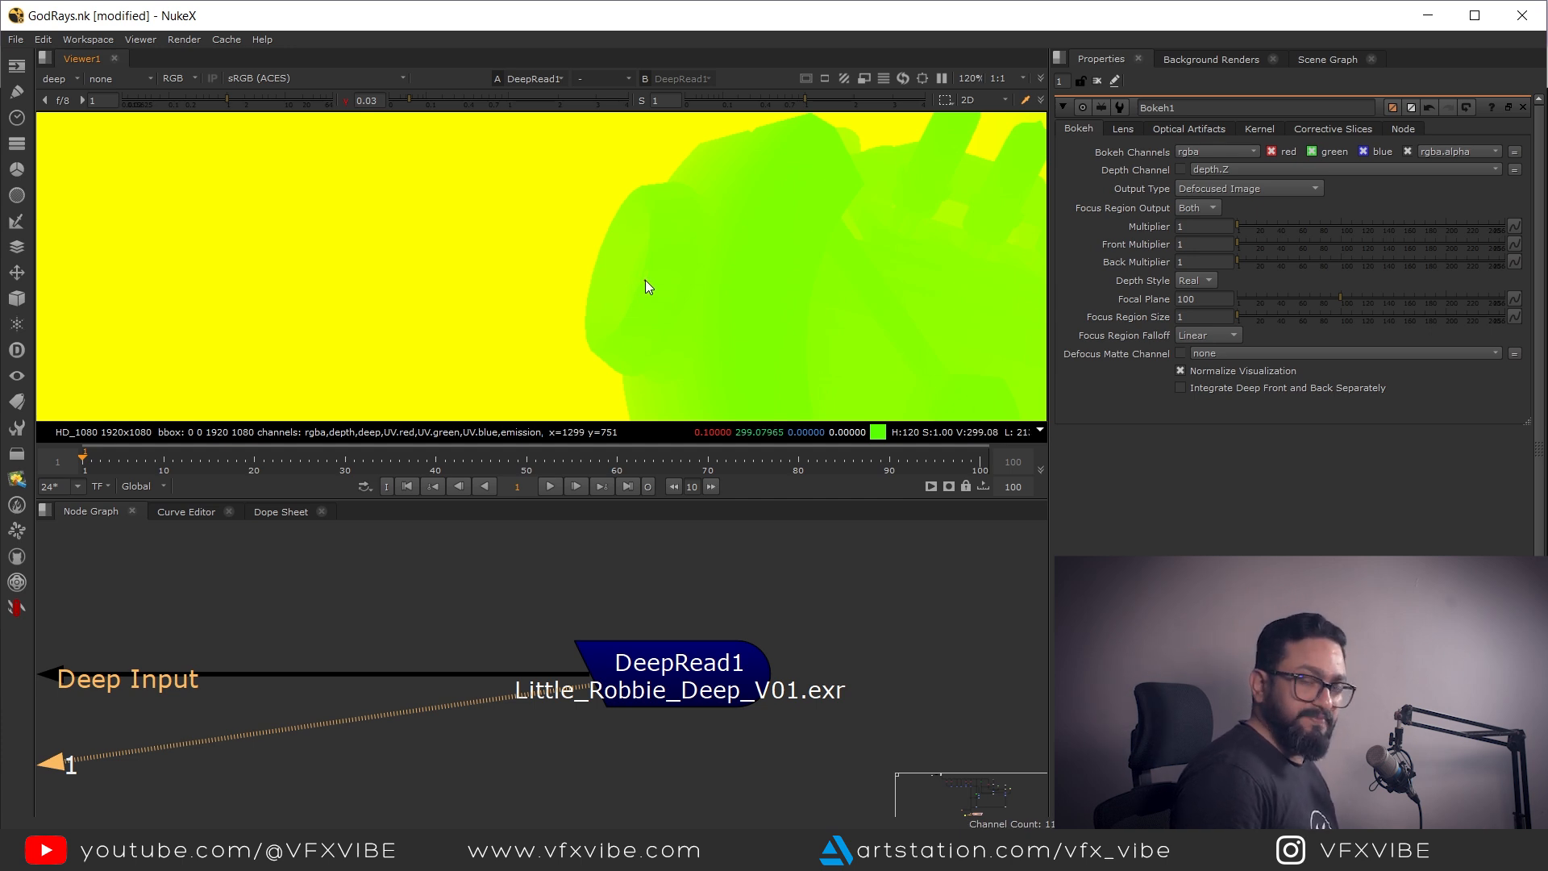
Return the viewer to the rgba channels, reset its gamma to 1, and show Bokeh1's output
{"action": "left_click", "coordinate": [56, 77]}
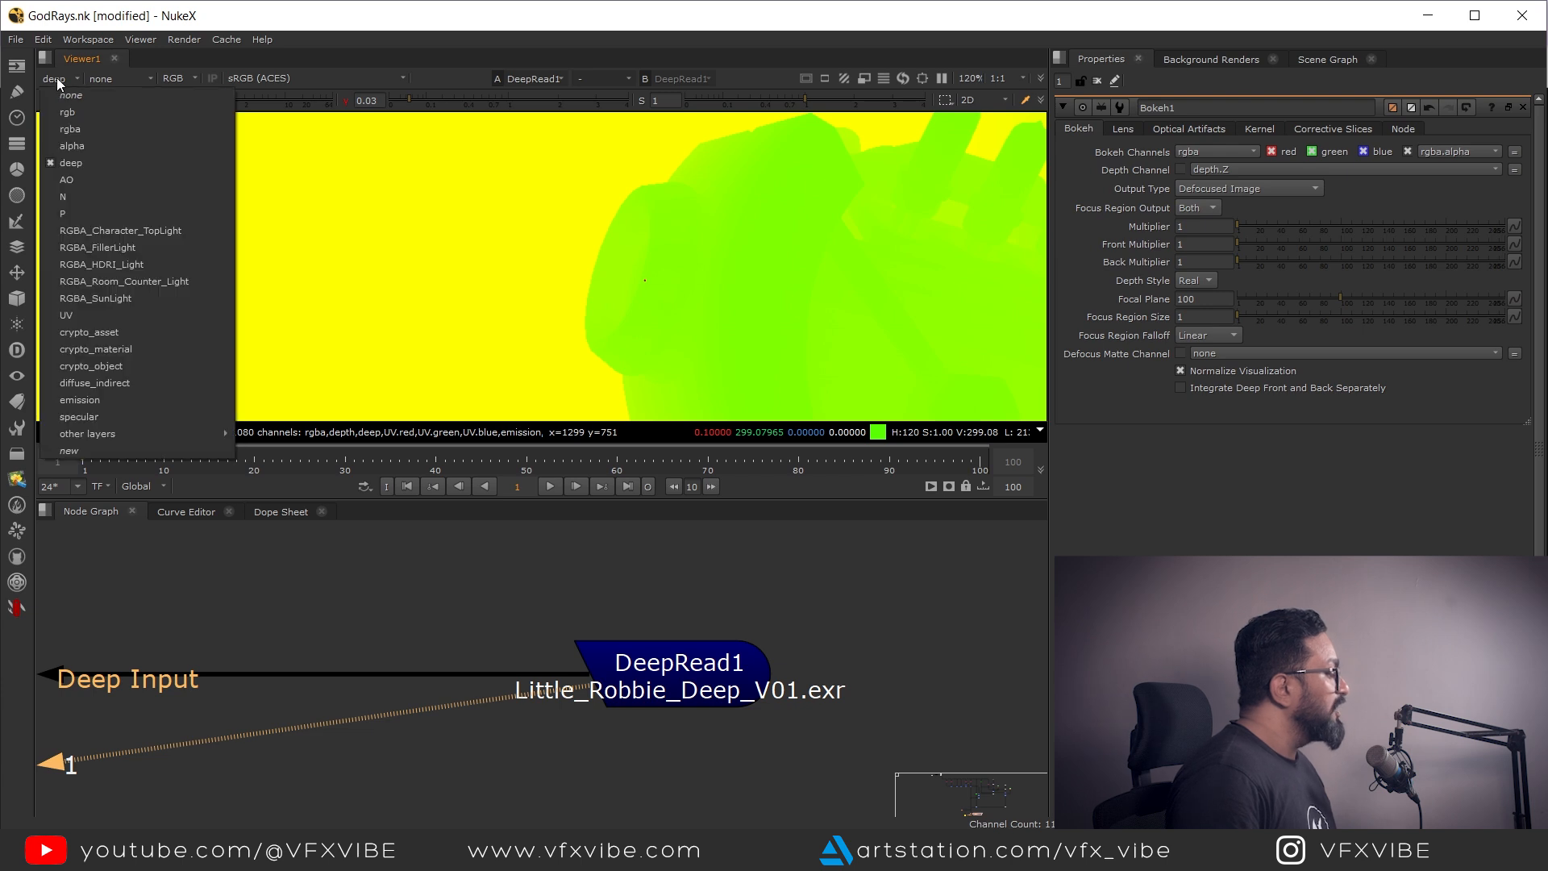
{"action": "left_click", "coordinate": [76, 128]}
{"action": "left_click", "coordinate": [455, 103], "text": "ctrl"}
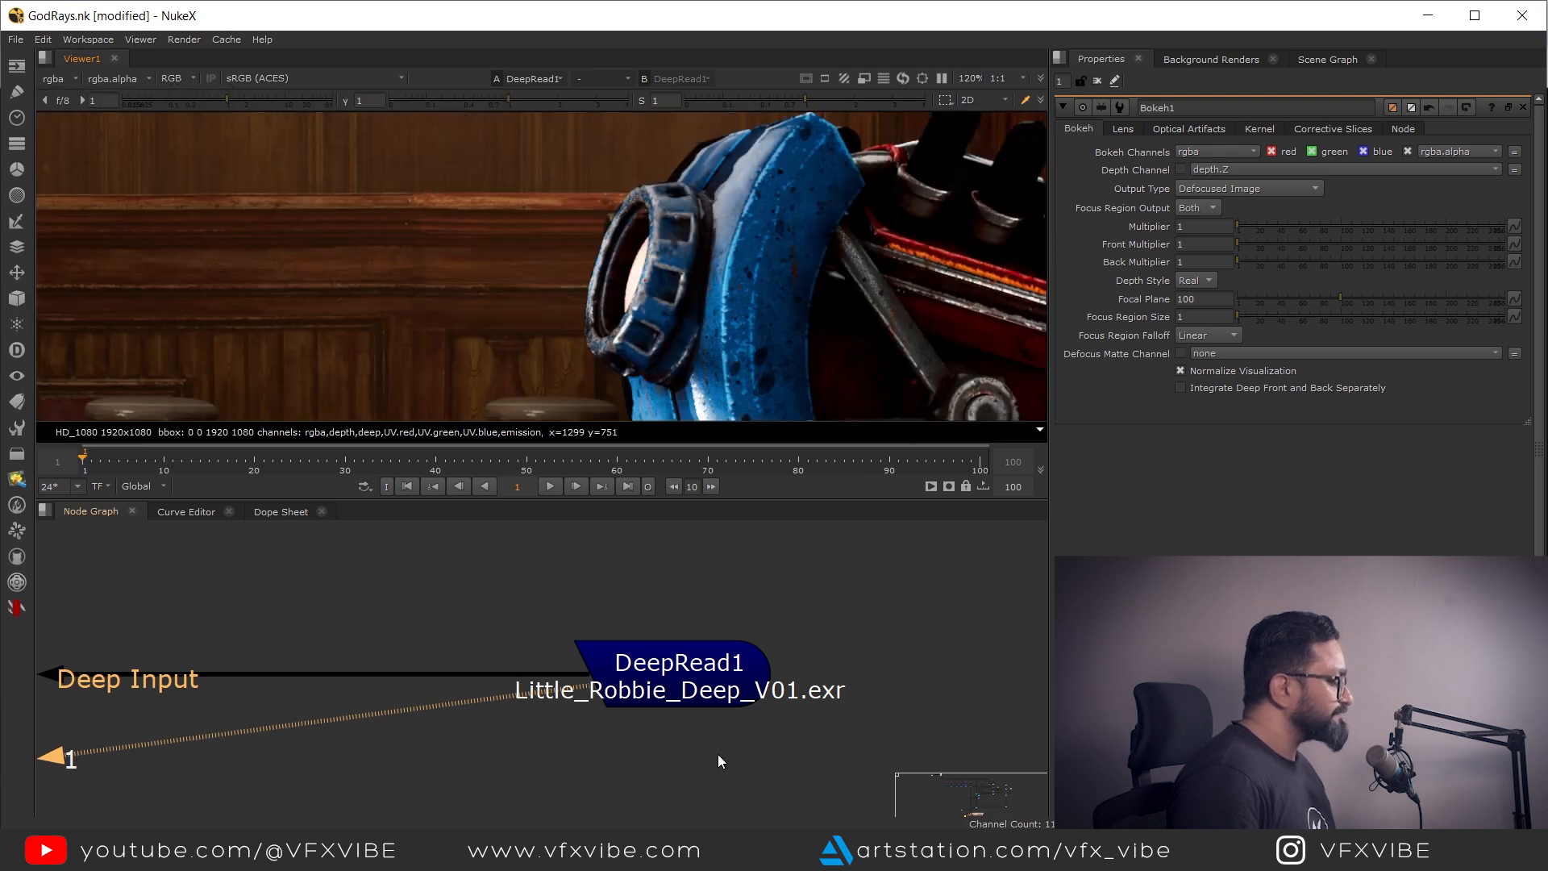
{"action": "middle_click_drag", "start_coordinate": [658, 675], "coordinate": [648, 644]}
{"action": "middle_click_drag", "start_coordinate": [207, 656], "coordinate": [795, 648]}
{"action": "left_click", "coordinate": [390, 637]}
{"action": "key", "text": "1"}
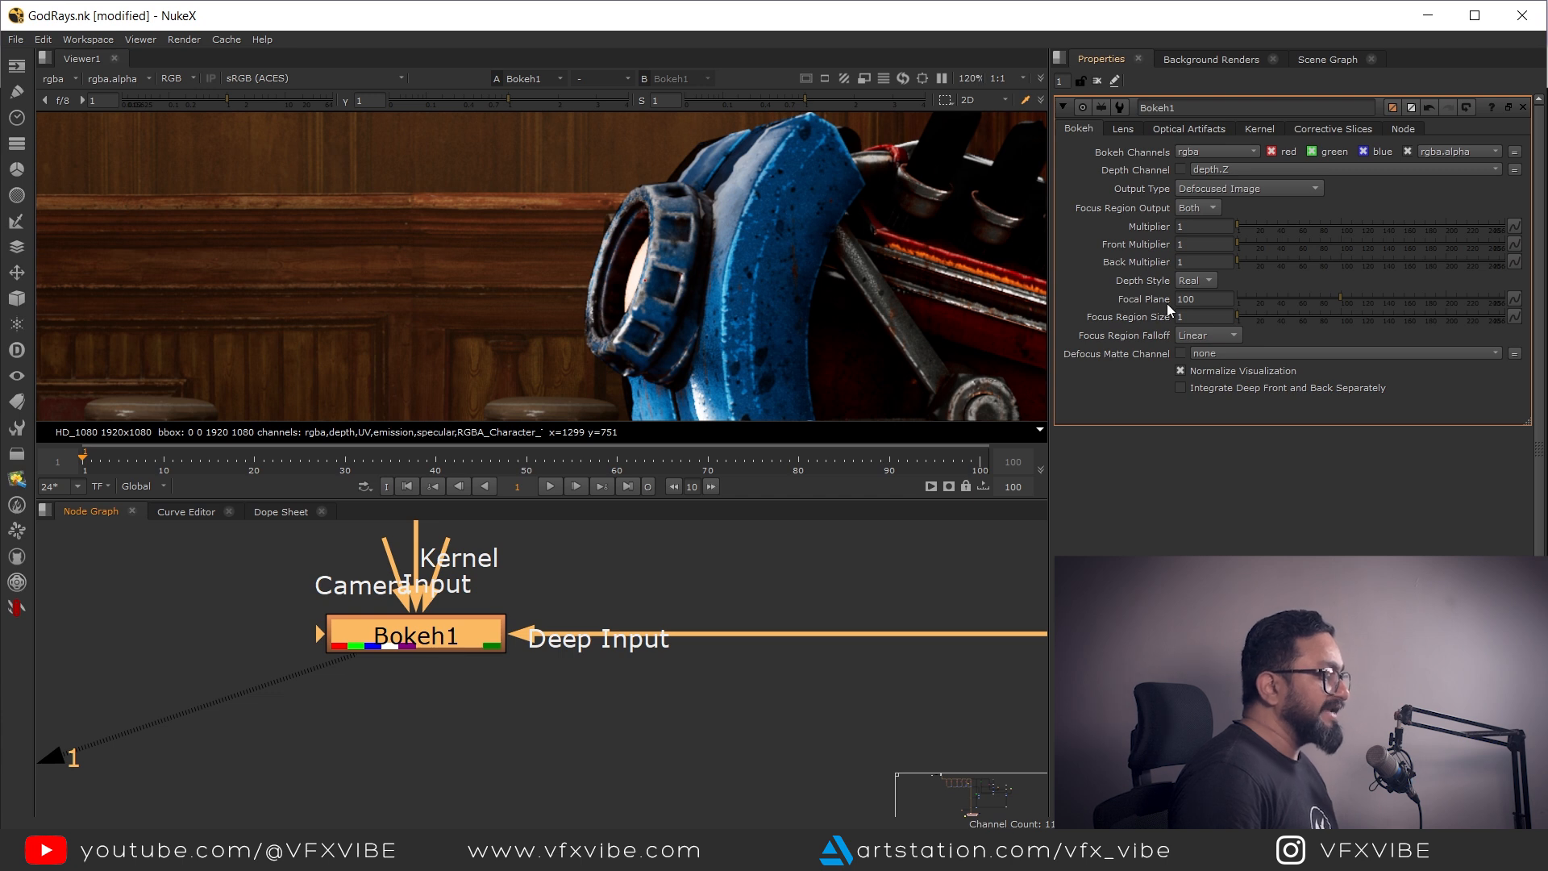
Set Bokeh1's Focal Plane to 300 and check the robot in the viewer
{"action": "left_click", "coordinate": [1209, 305]}
{"action": "type", "text": "300"}
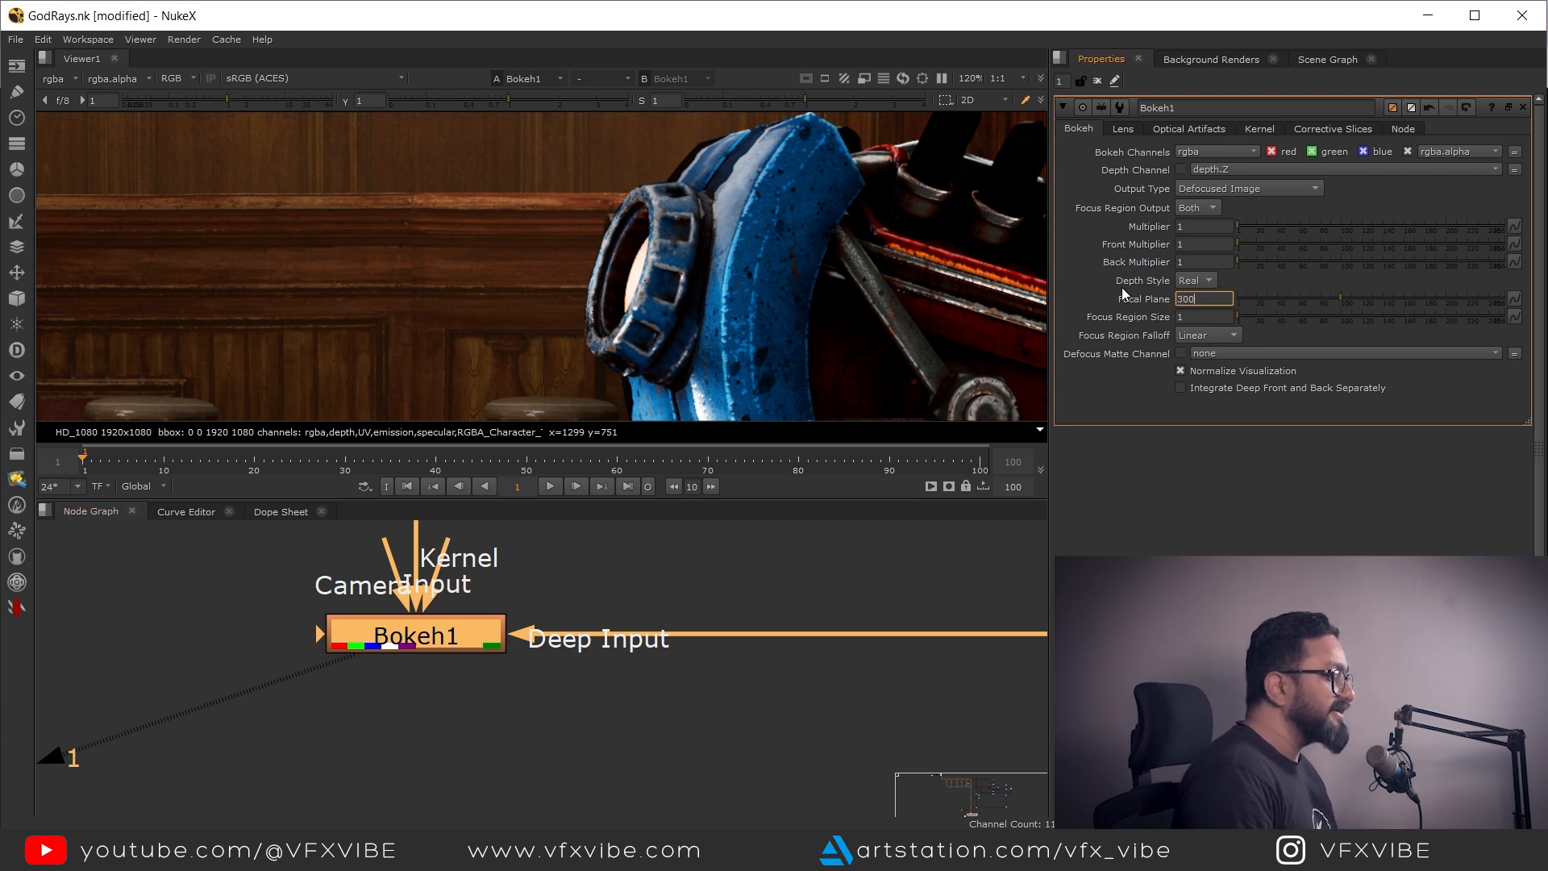
{"action": "key", "text": "Return"}
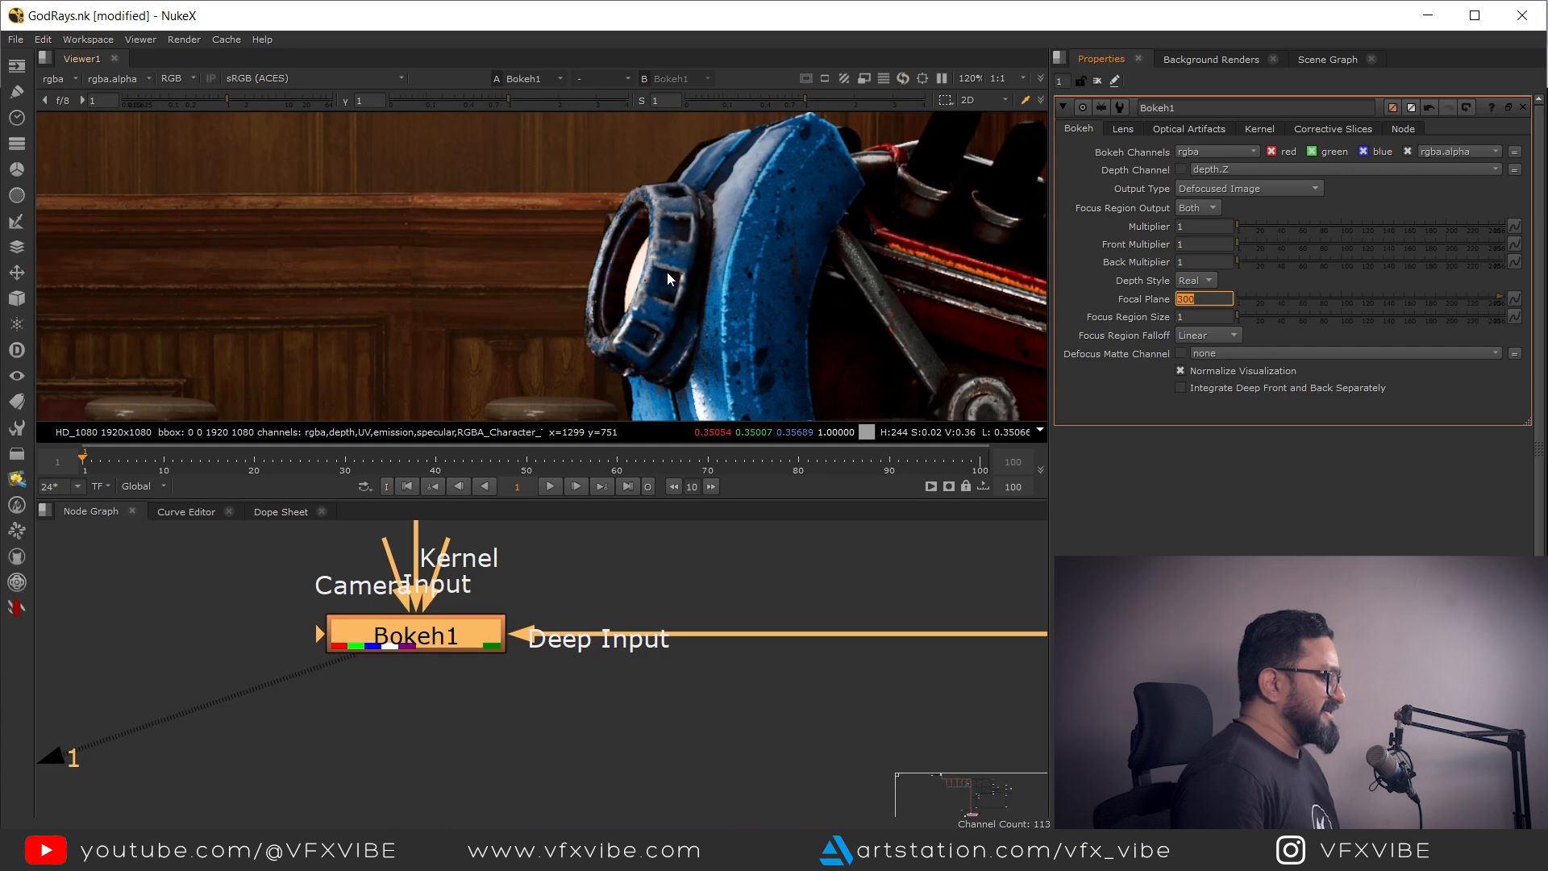
{"action": "scroll", "coordinate": [689, 288], "scroll_direction": "down", "scroll_amount": 3}
{"action": "middle_click_drag", "start_coordinate": [689, 288], "coordinate": [723, 367]}
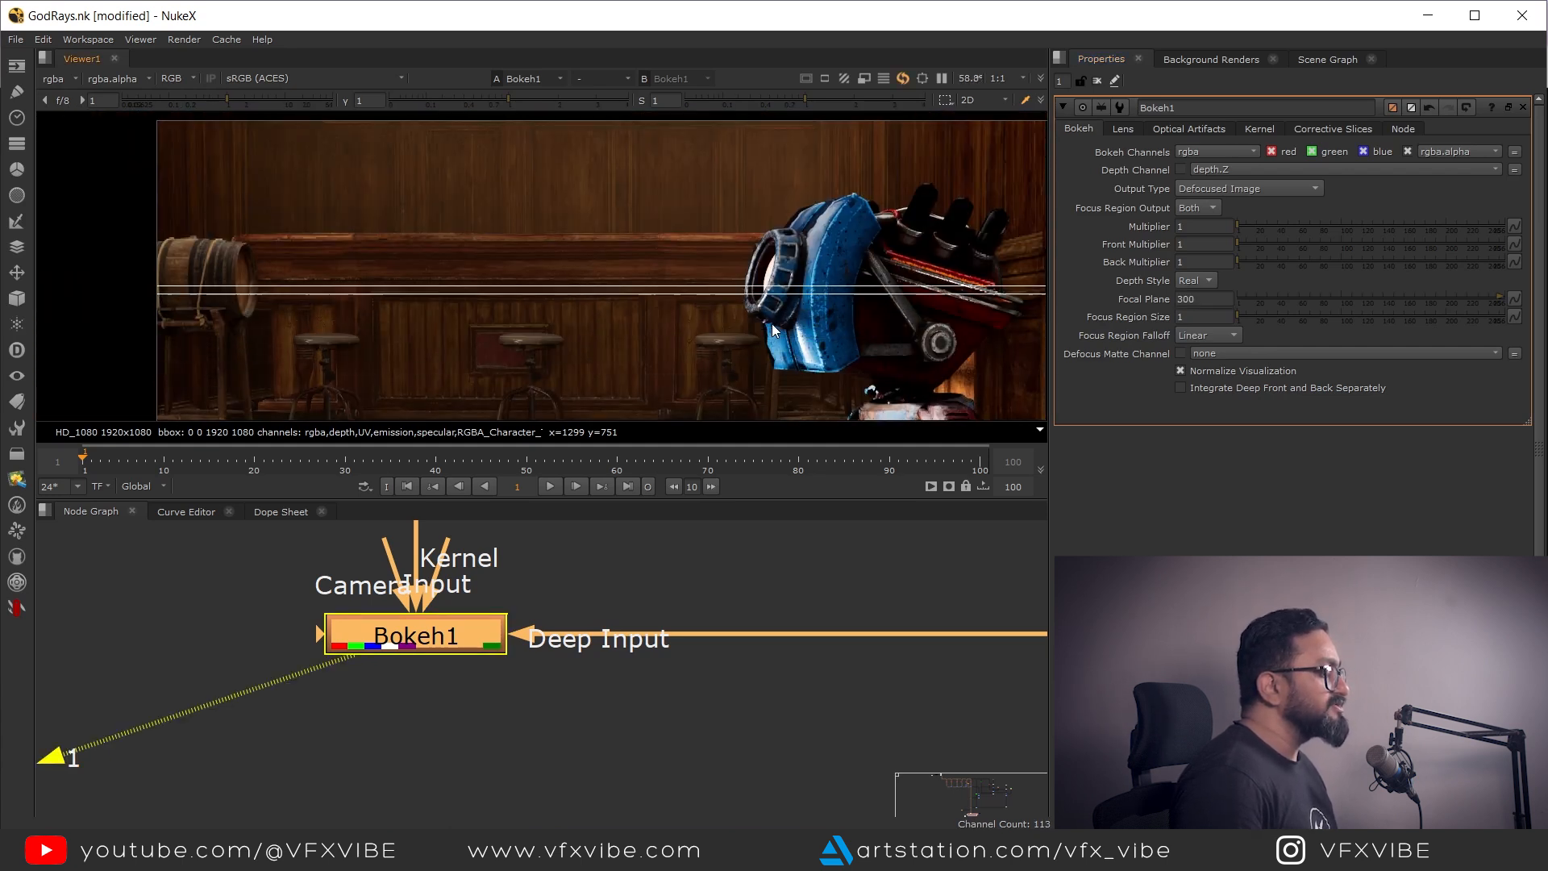
Preview Bokeh1's Focal Distance Visualization over the robot, and restore the Output Type to Defocused Image
{"action": "left_click", "coordinate": [1208, 189]}
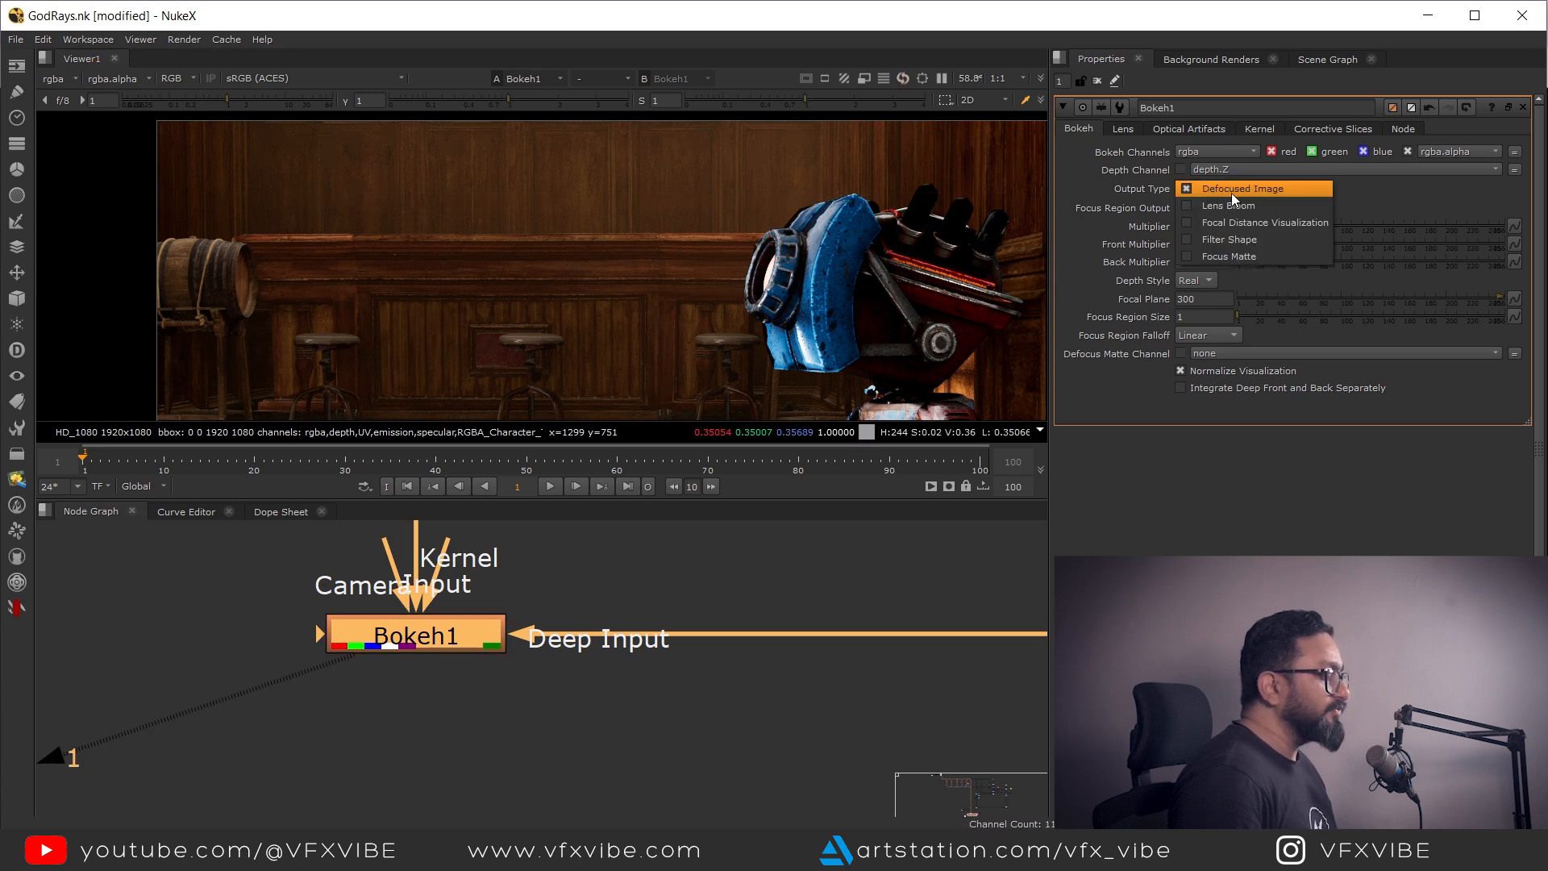
{"action": "left_click", "coordinate": [1254, 222]}
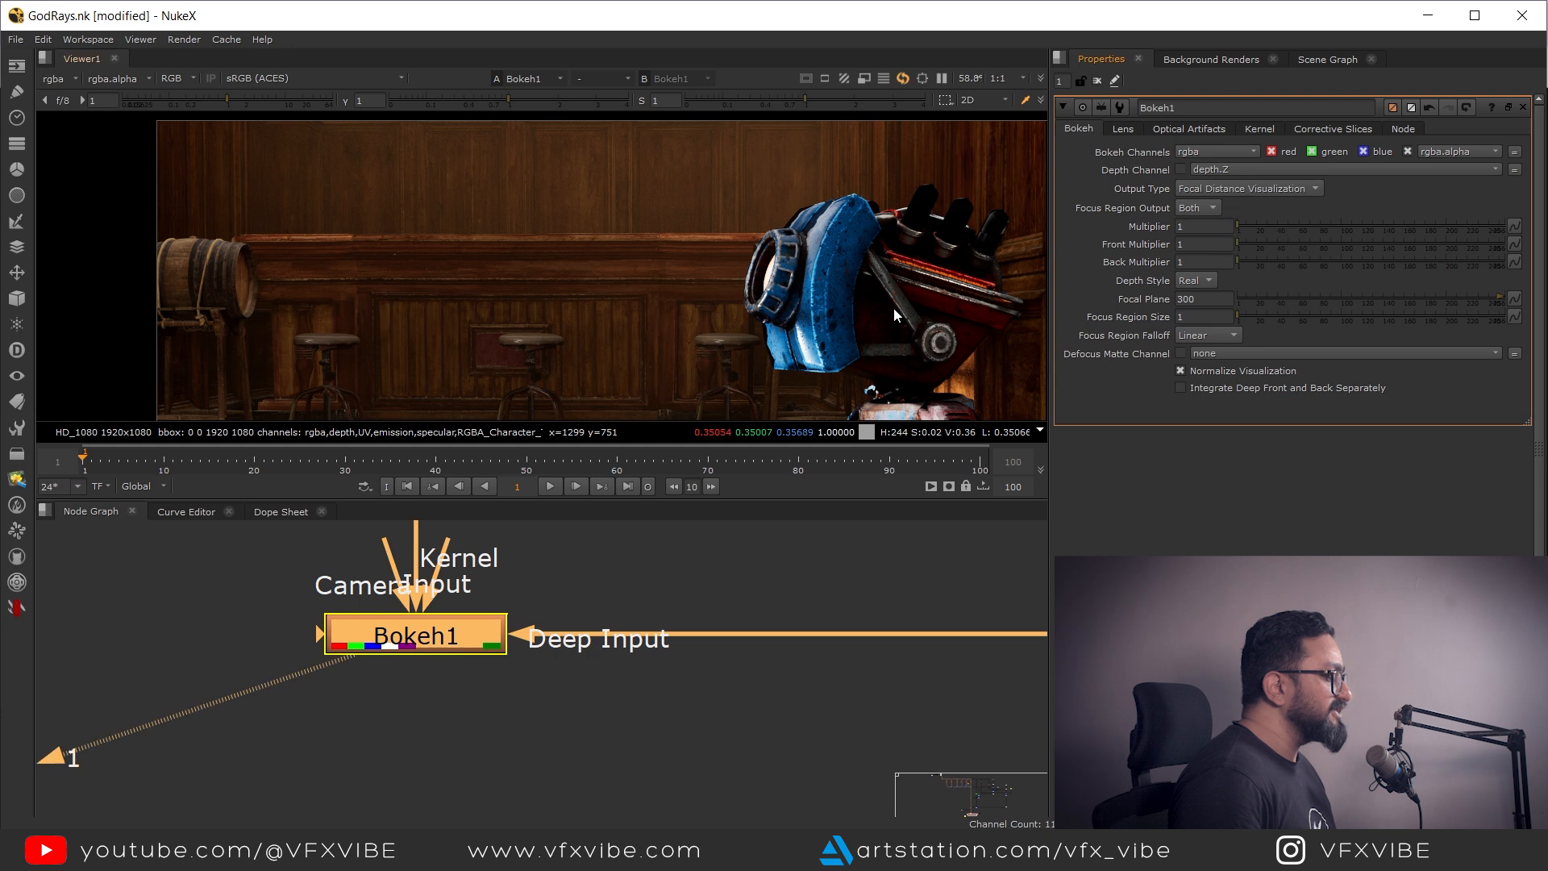
{"action": "middle_click_drag", "start_coordinate": [759, 279], "coordinate": [731, 230]}
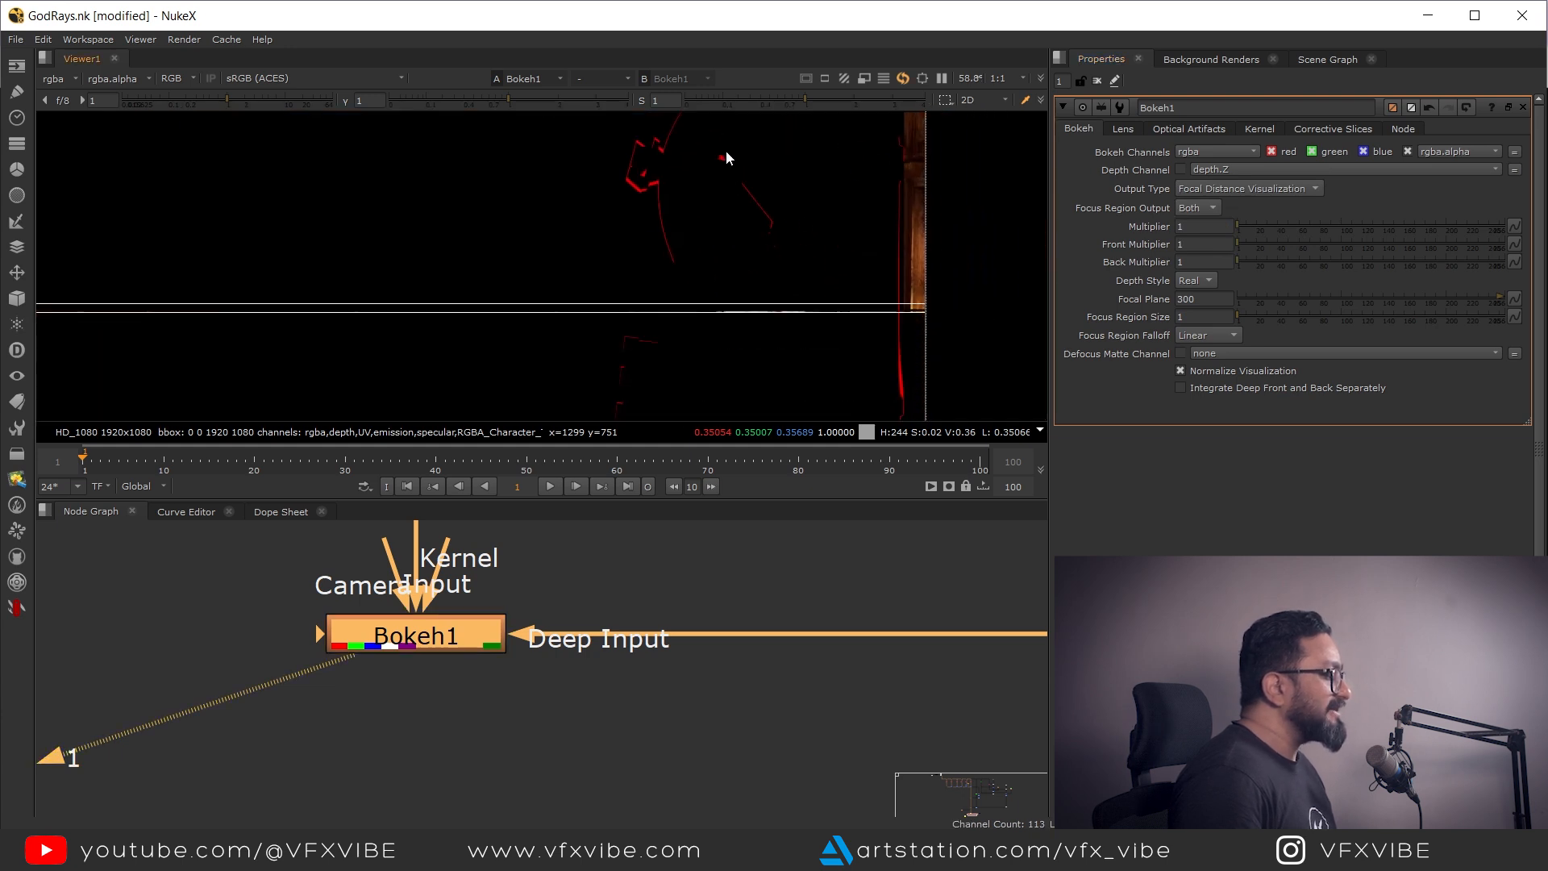
{"action": "left_click", "coordinate": [722, 224]}
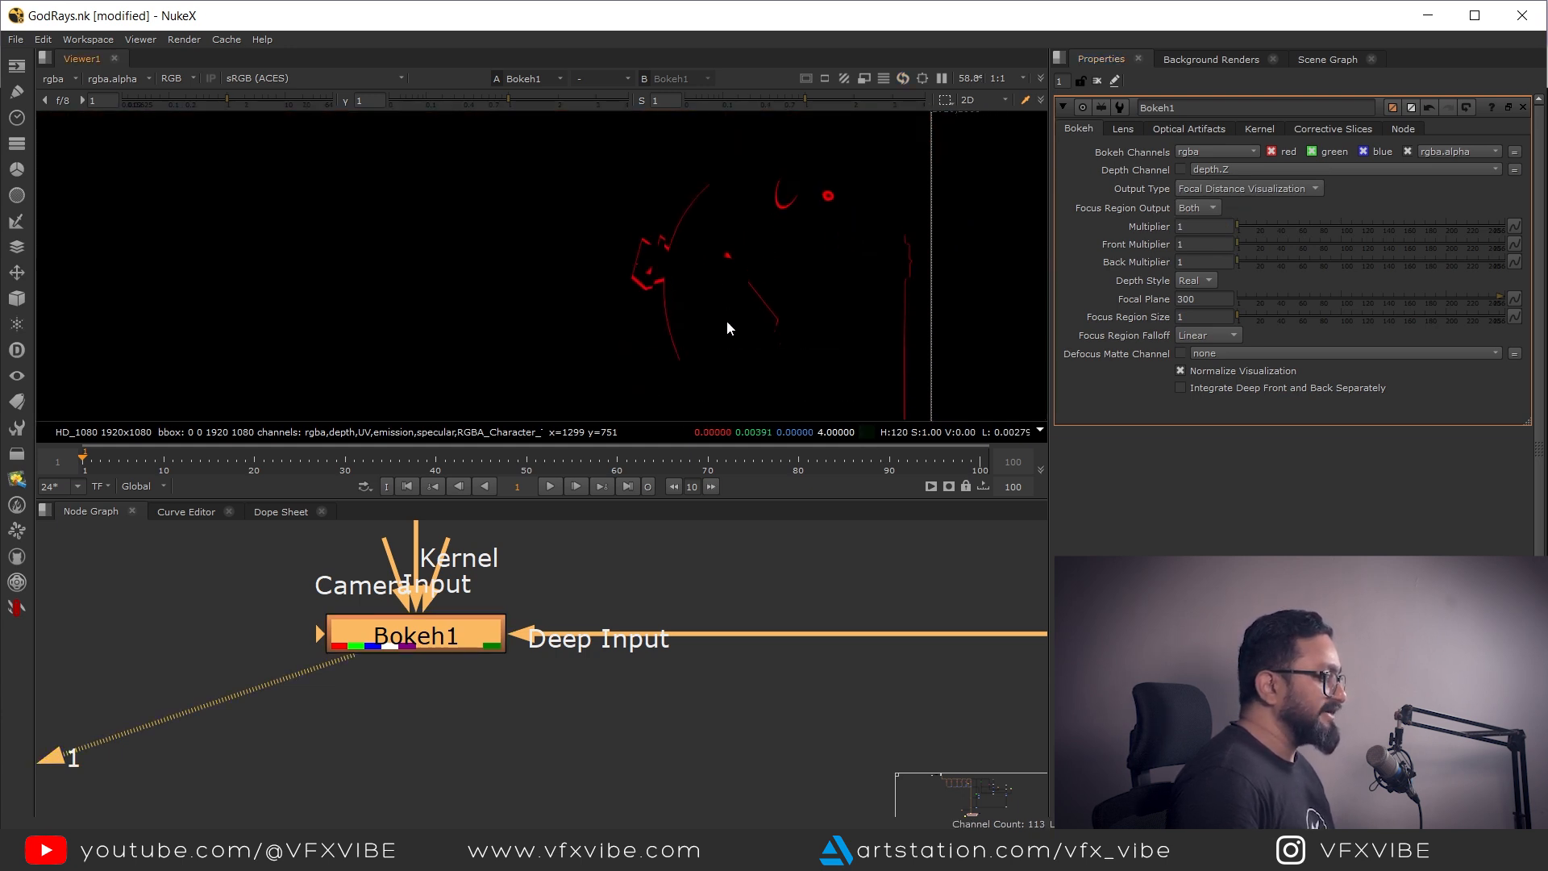
{"action": "key", "text": "minus"}
{"action": "left_click", "coordinate": [1240, 189]}
{"action": "left_click", "coordinate": [1234, 154]}
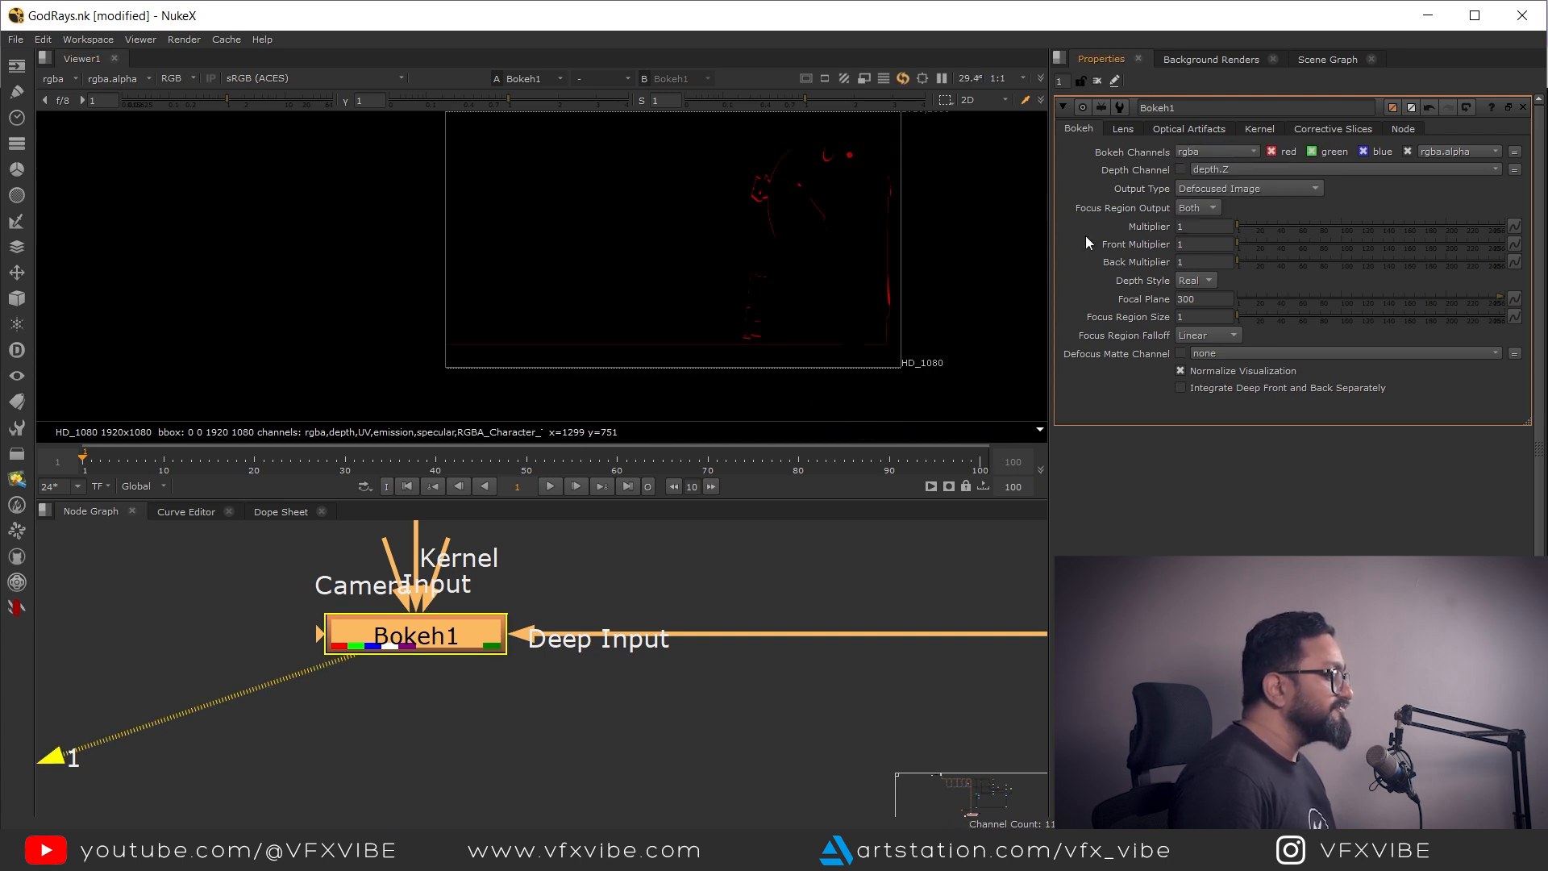
Set Bokeh1's Multiplier to 15 and inspect the edges of the robot's head up close
{"action": "left_click", "coordinate": [1199, 228]}
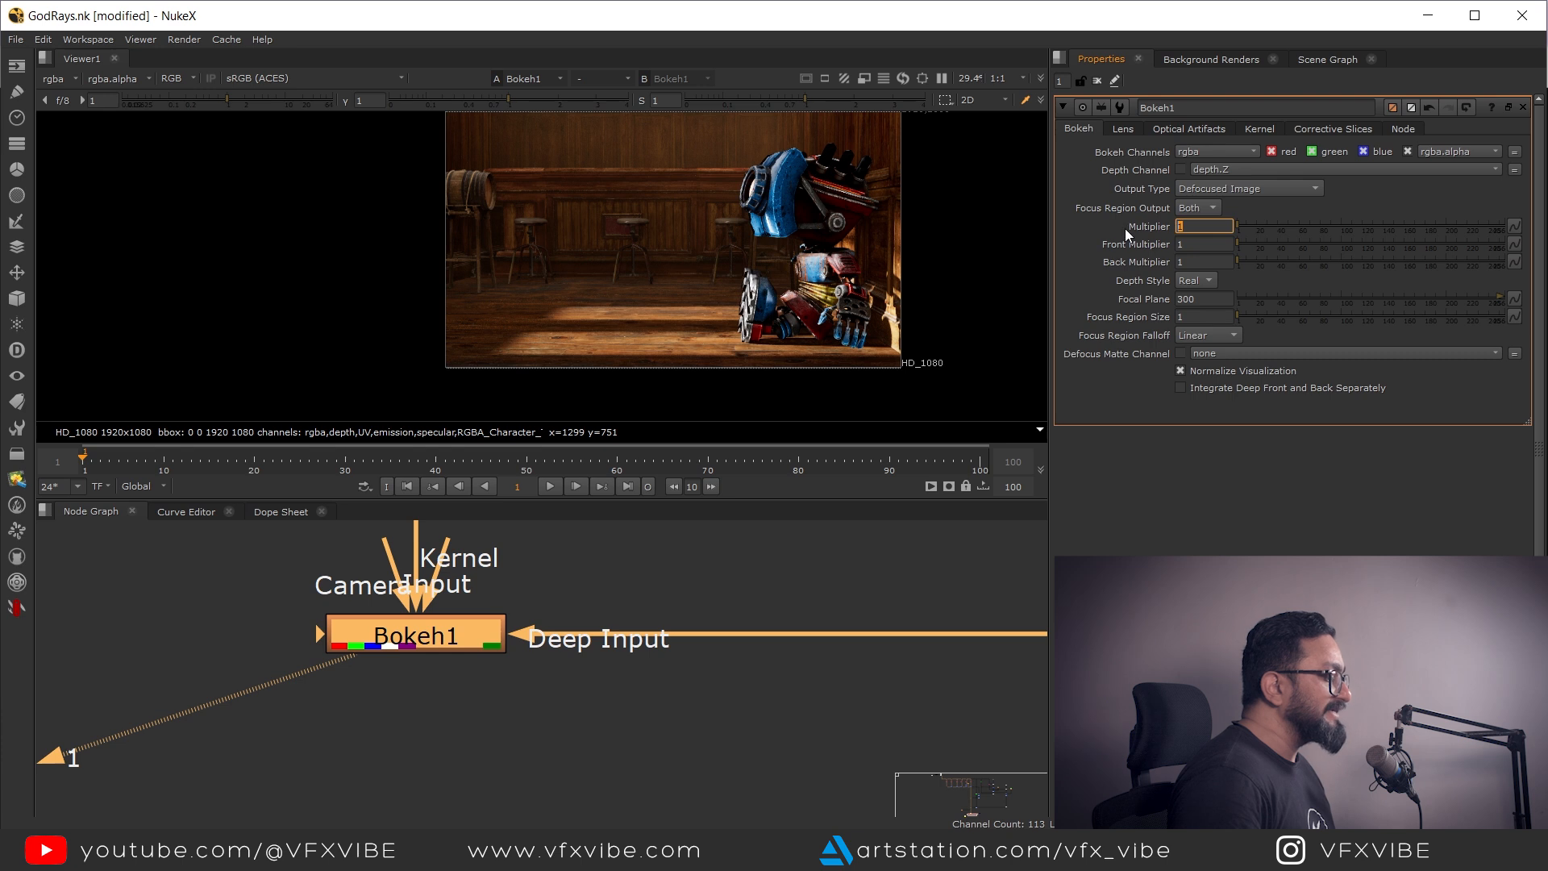
{"action": "type", "text": "15"}
{"action": "key", "text": "Return"}
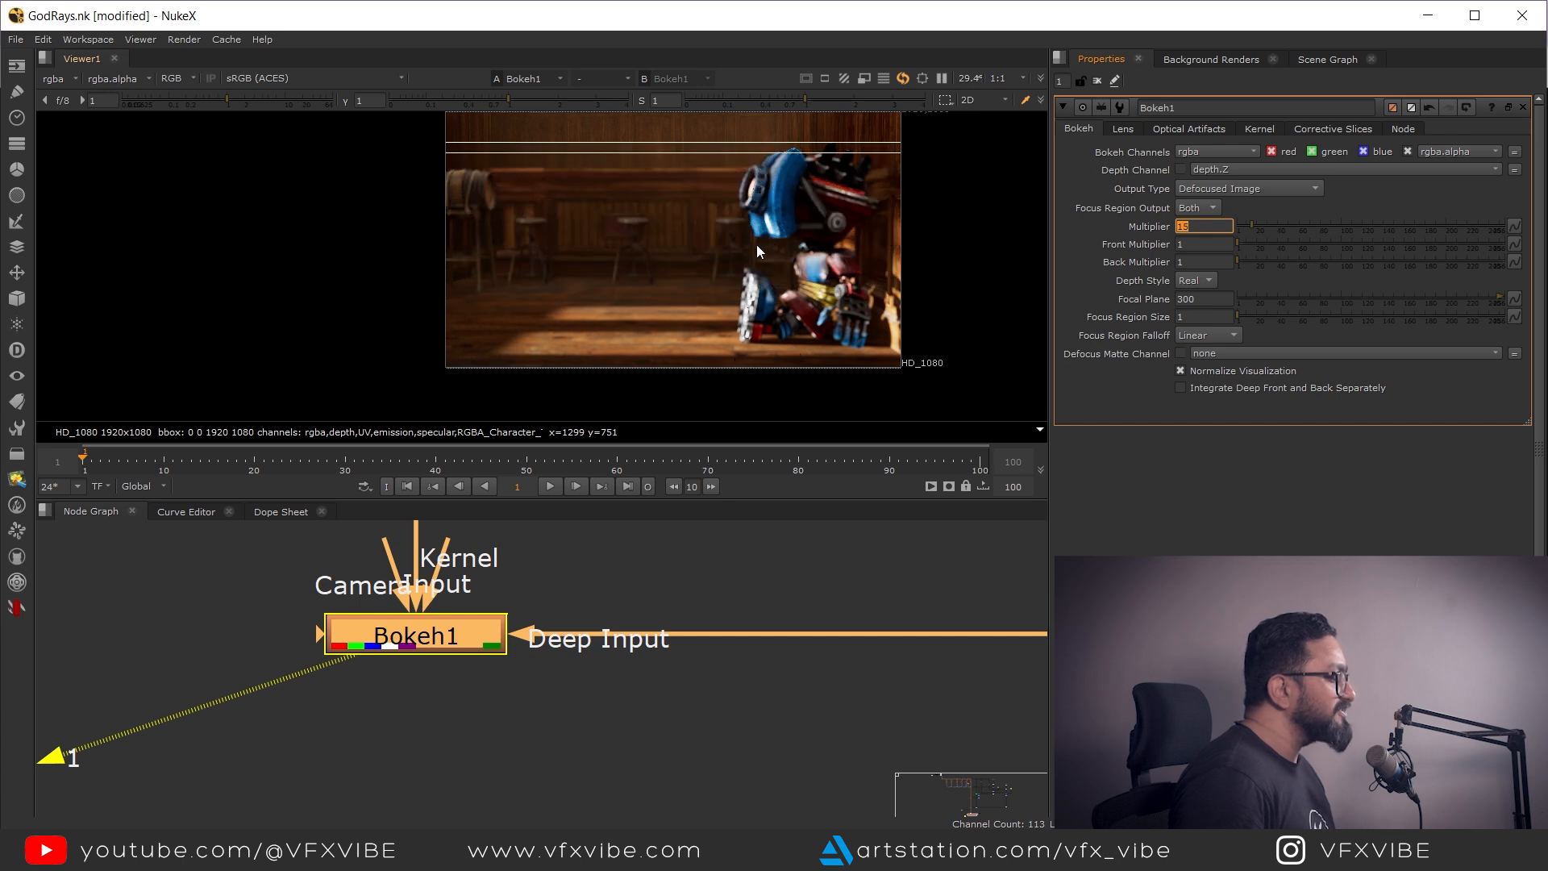
{"action": "scroll", "coordinate": [650, 181], "scroll_direction": "up", "scroll_amount": 4}
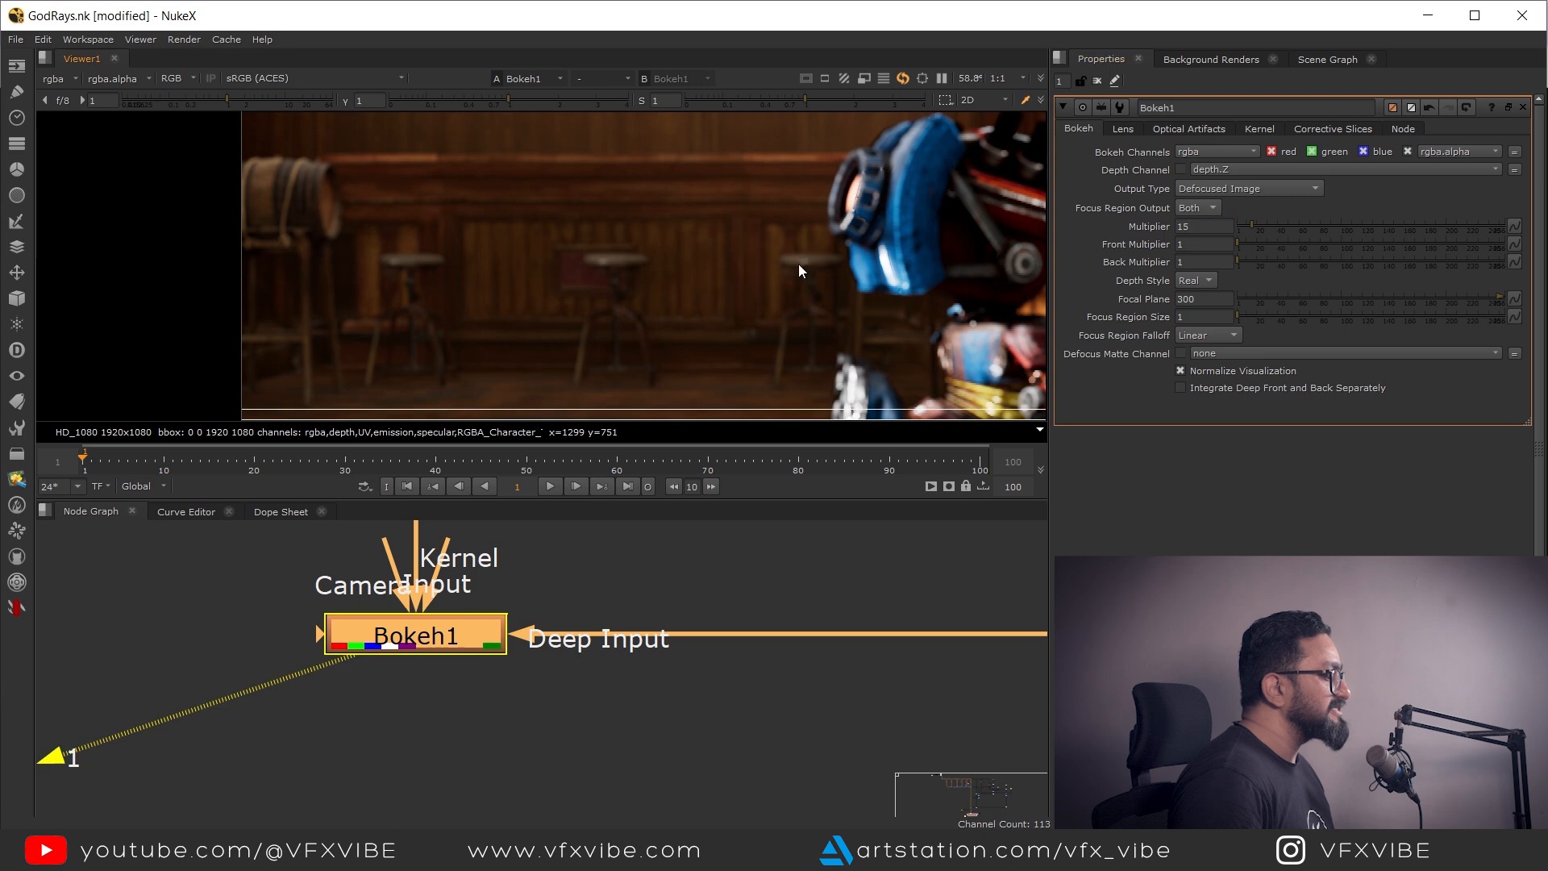
{"action": "scroll", "coordinate": [798, 266], "scroll_direction": "up", "scroll_amount": 5}
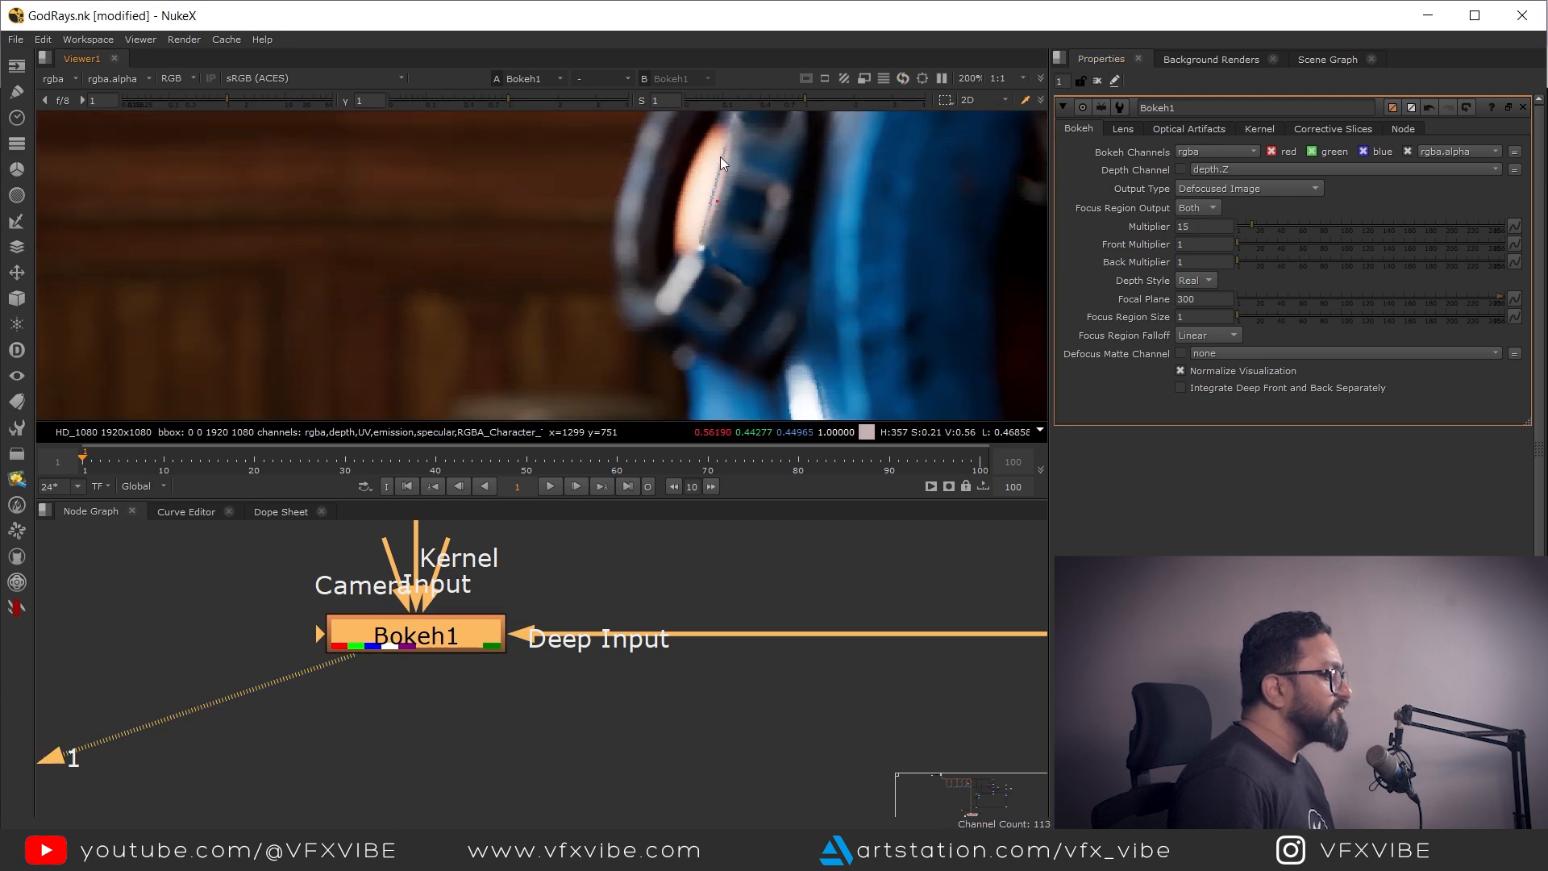
{"action": "scroll", "coordinate": [718, 215], "scroll_direction": "up", "scroll_amount": 2}
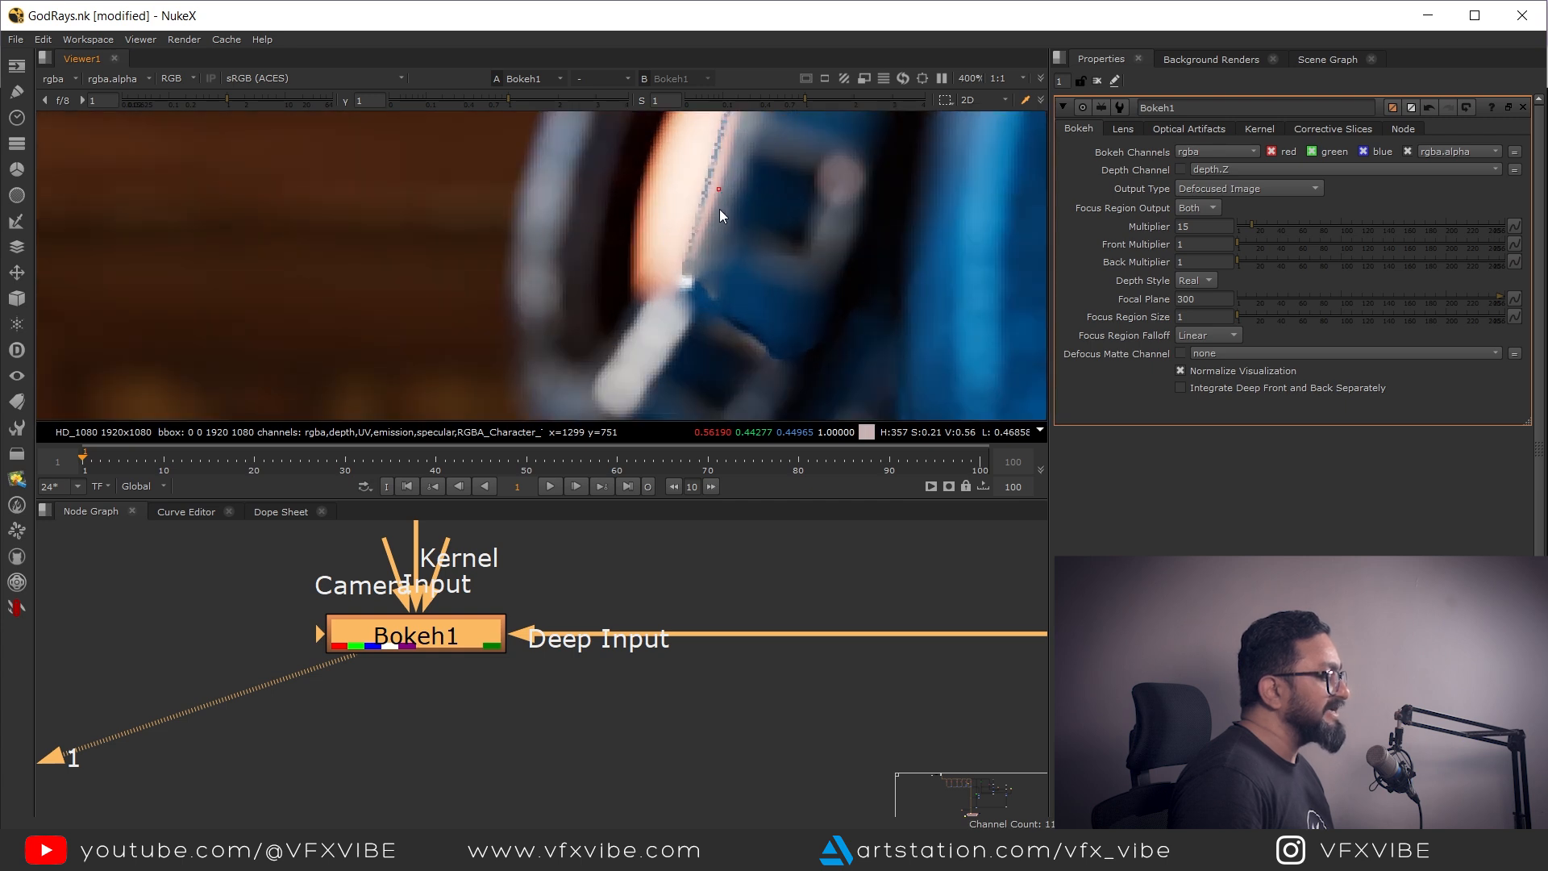
{"action": "scroll", "coordinate": [722, 194], "scroll_direction": "down", "scroll_amount": 2}
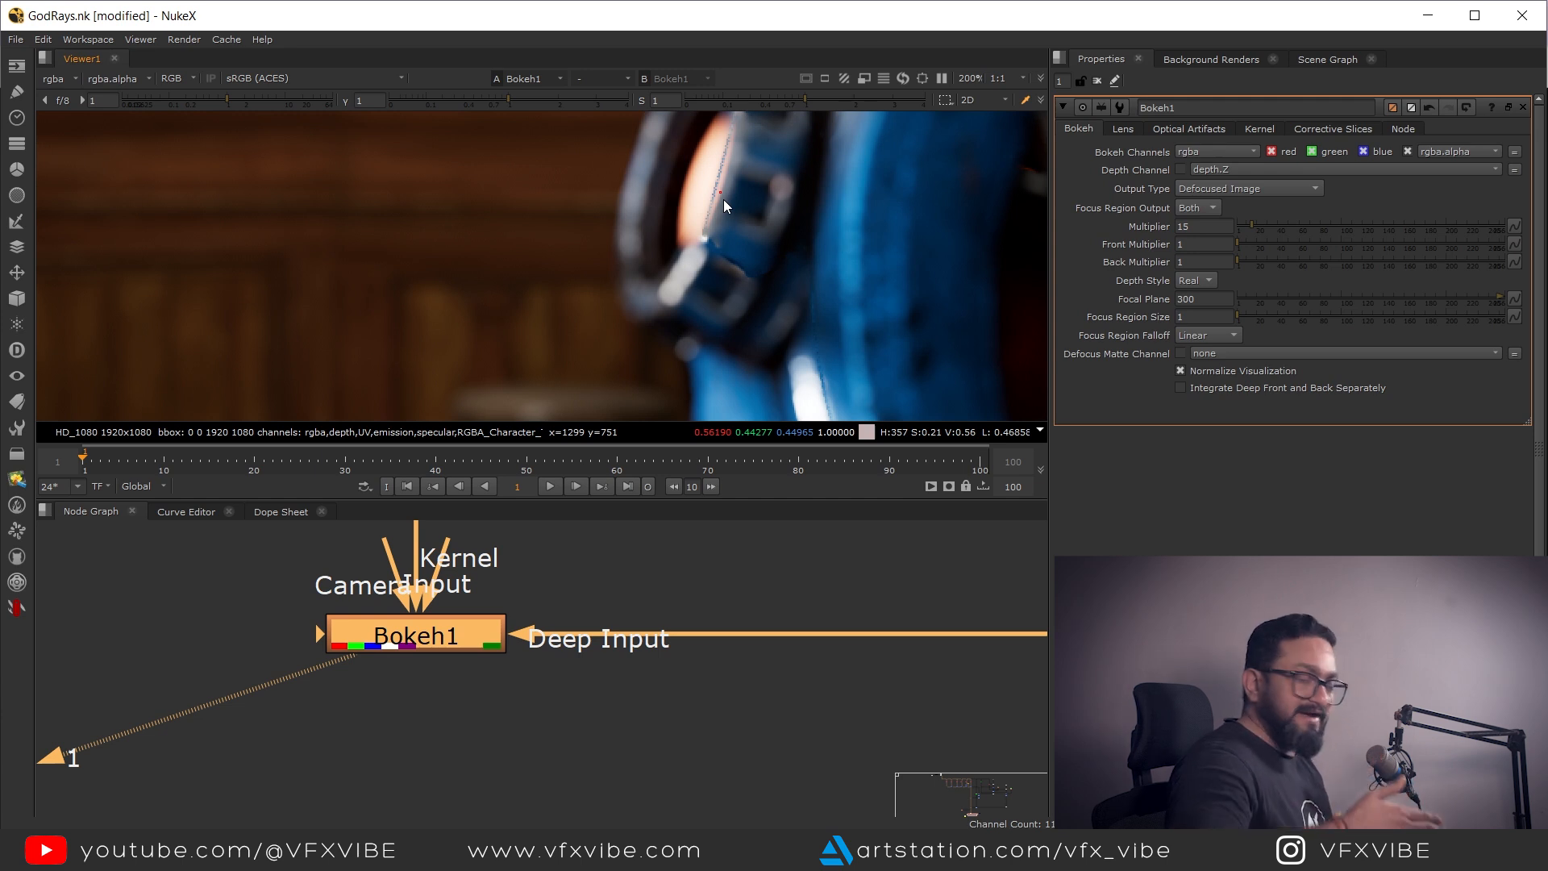
{"action": "scroll", "coordinate": [645, 242], "scroll_direction": "down", "scroll_amount": 1}
{"action": "scroll", "coordinate": [698, 361], "scroll_direction": "down", "scroll_amount": 2}
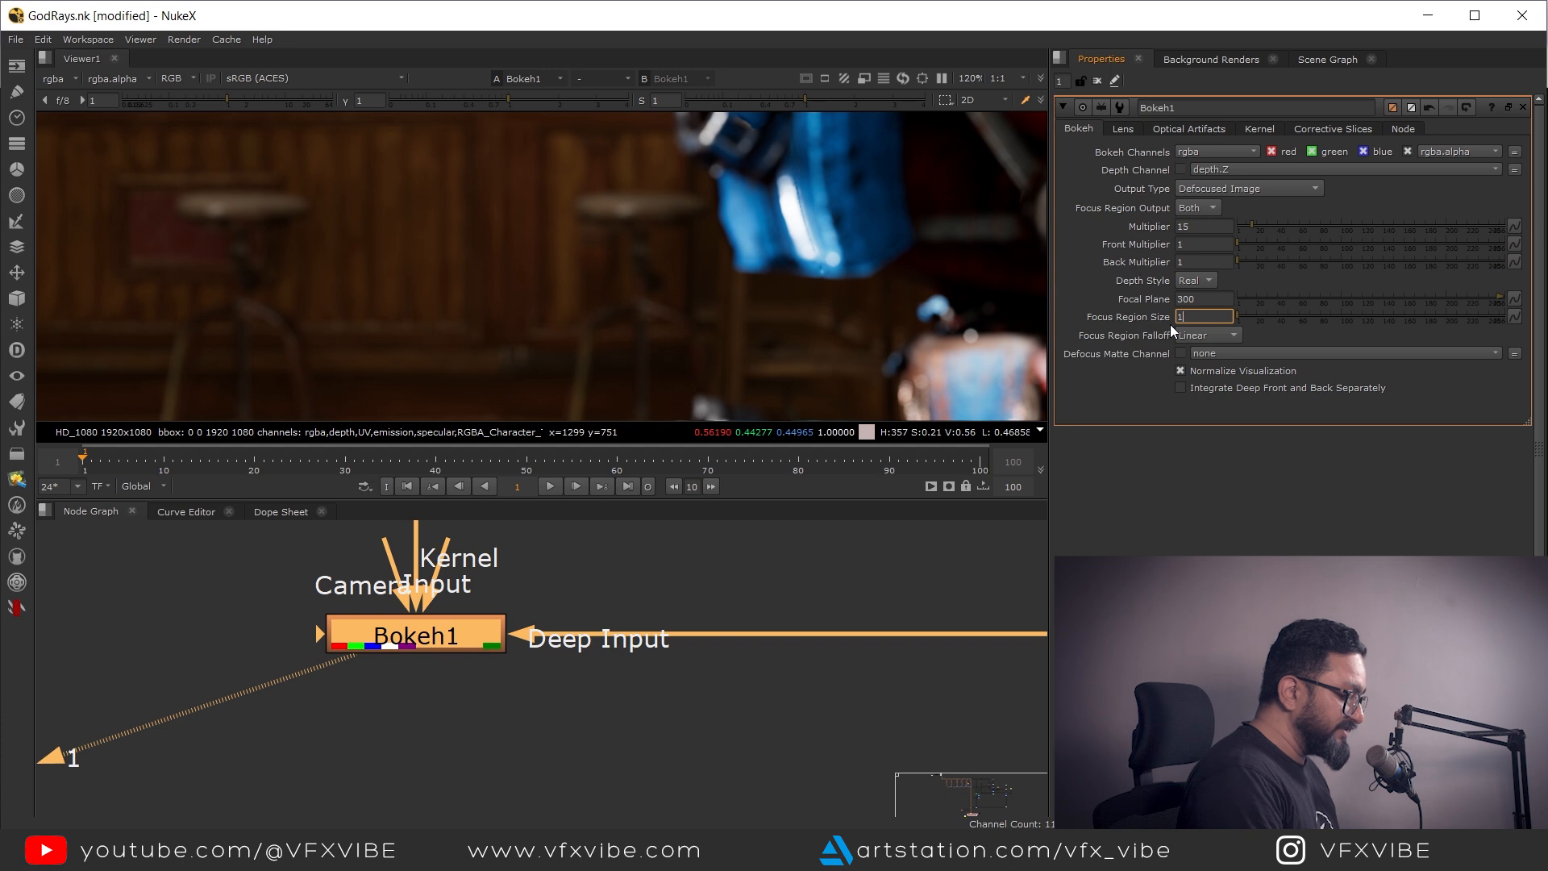
Set Bokeh1's Focus Region Size to 150 and check the focus across the robot
{"action": "type", "text": "50"}
{"action": "key", "text": "Return"}
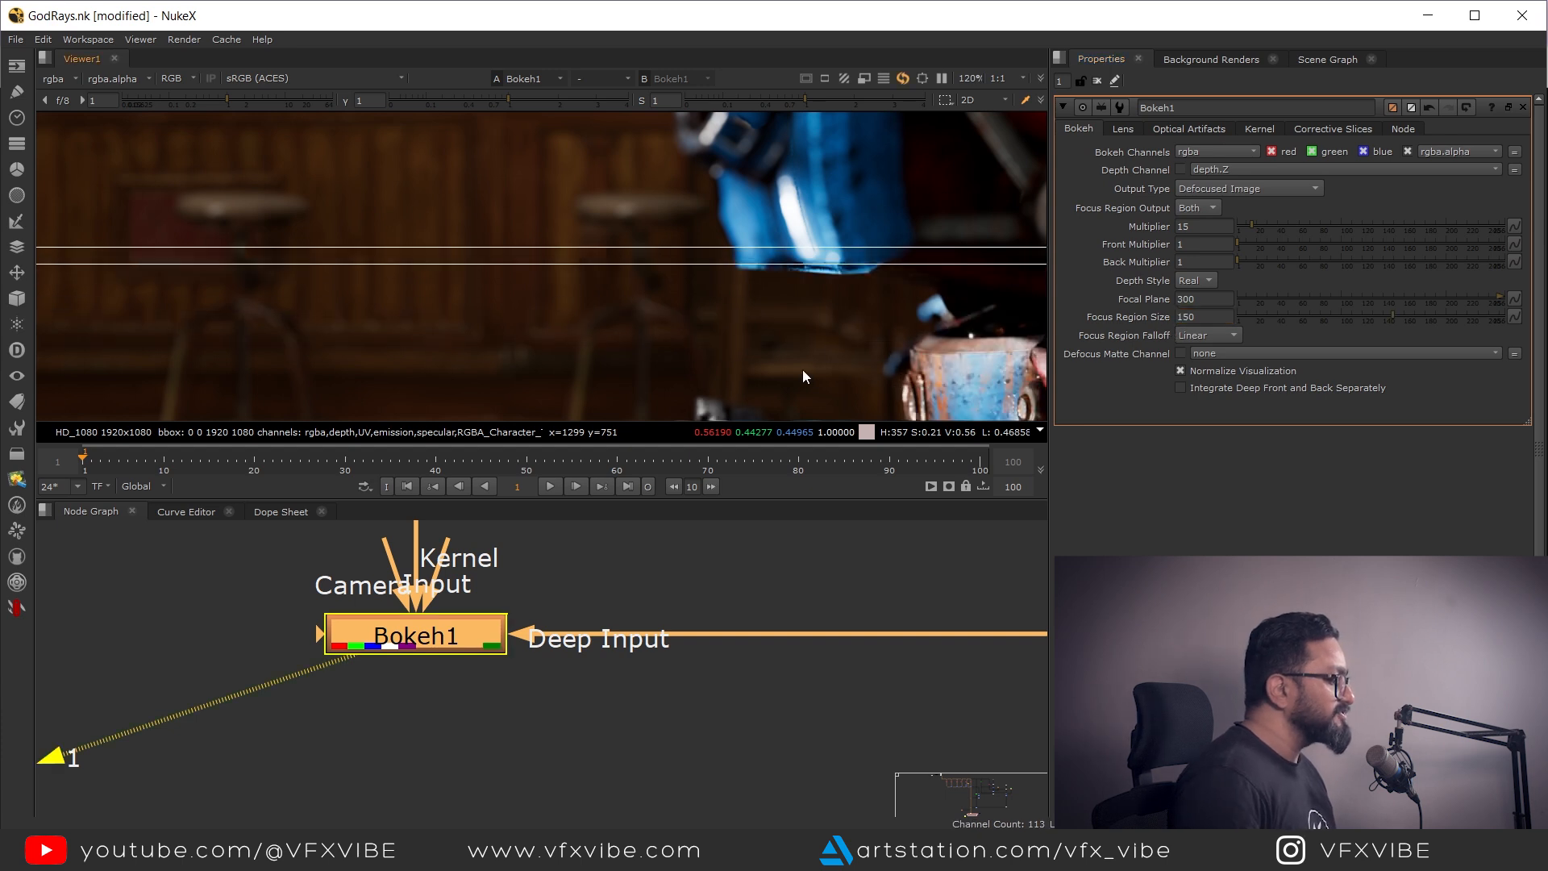
{"action": "scroll", "coordinate": [802, 369], "scroll_direction": "down", "scroll_amount": 6}
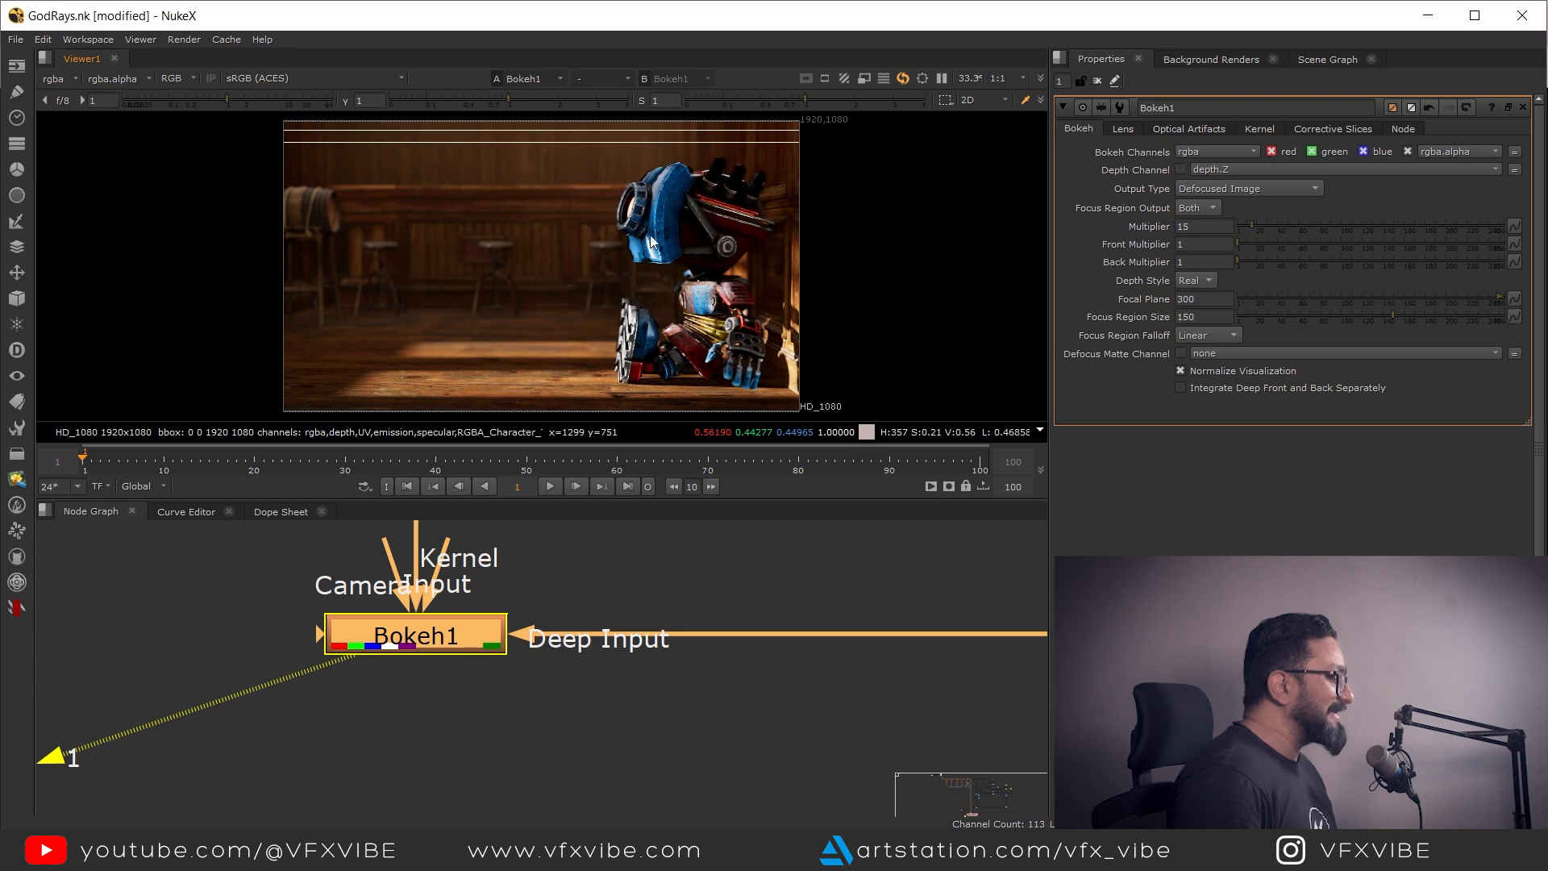
{"action": "scroll", "coordinate": [681, 277], "scroll_direction": "up", "scroll_amount": 1}
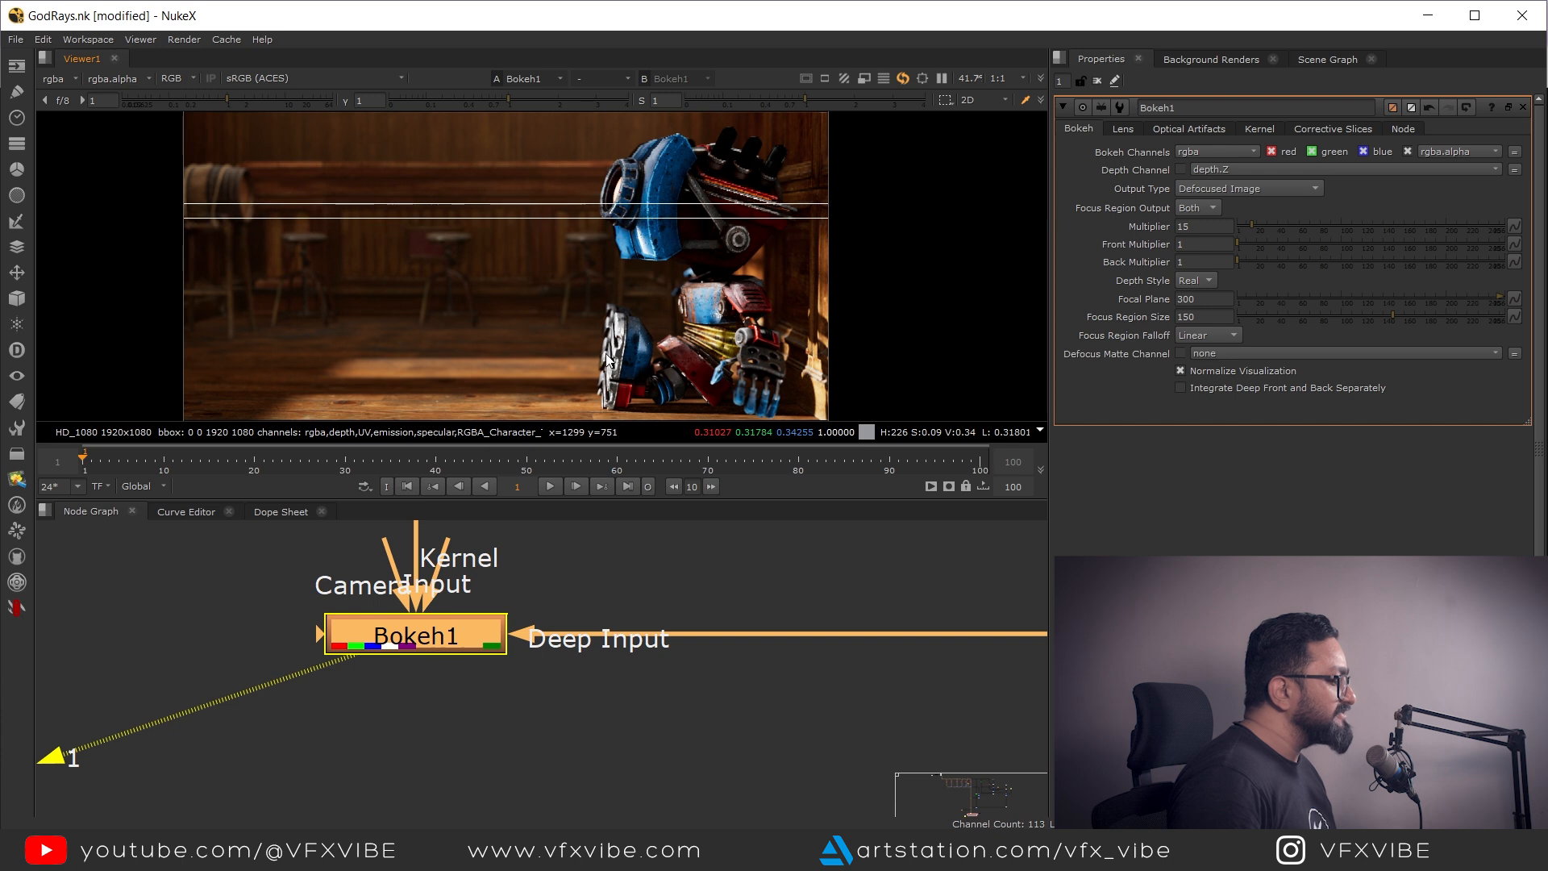
{"action": "middle_click_drag", "start_coordinate": [607, 361], "coordinate": [652, 280]}
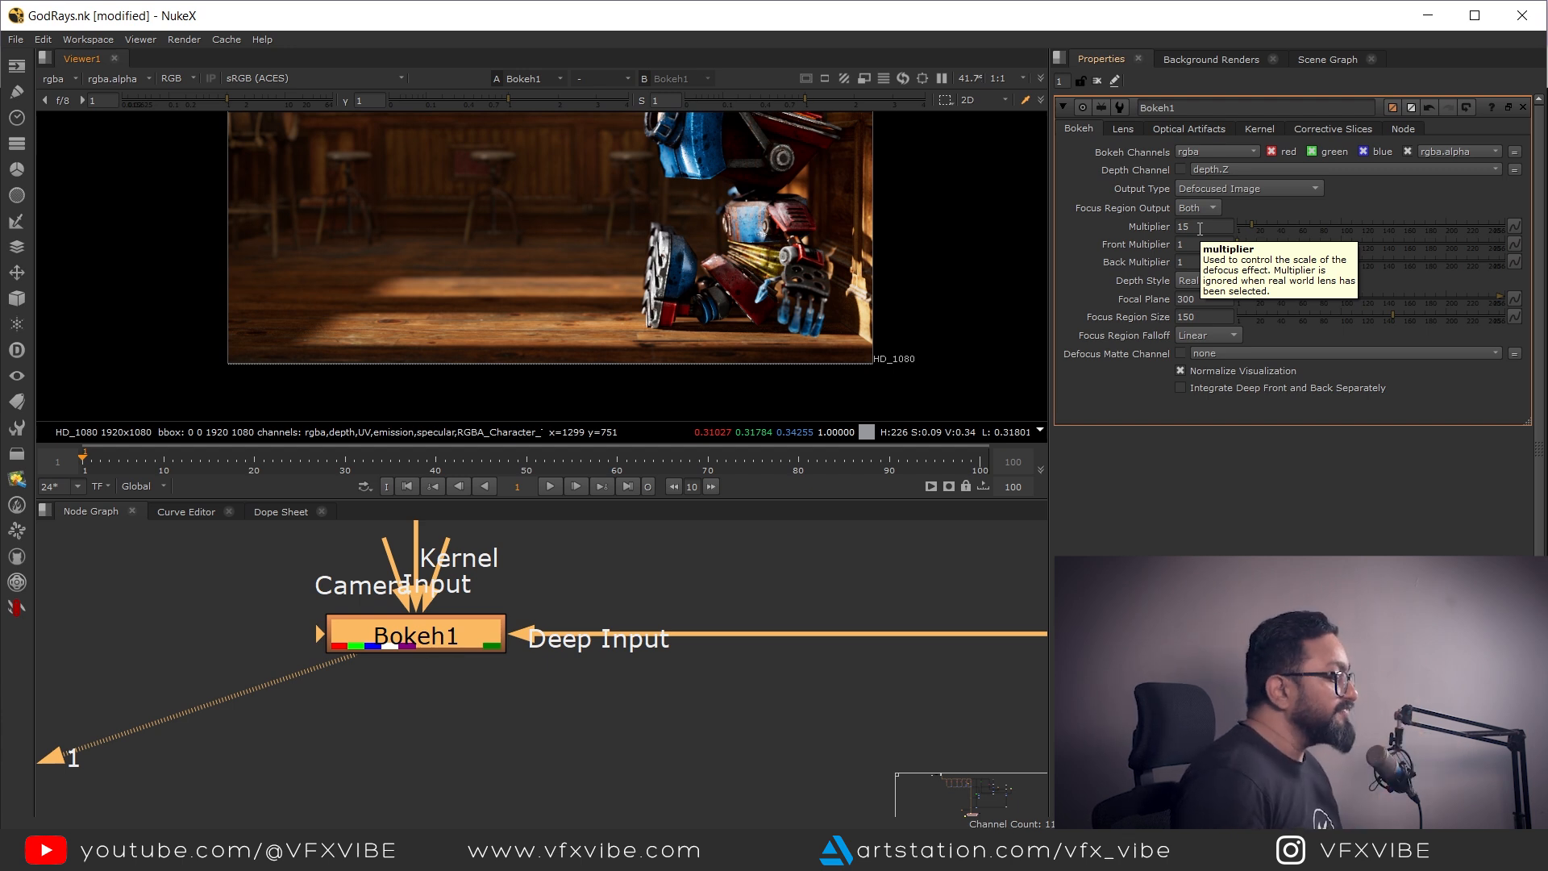
Set Bokeh1's Multiplier to 1 and its Back Multiplier to 25, checking the background blur around the robot
{"action": "left_click_drag", "start_coordinate": [1200, 228], "coordinate": [1178, 230]}
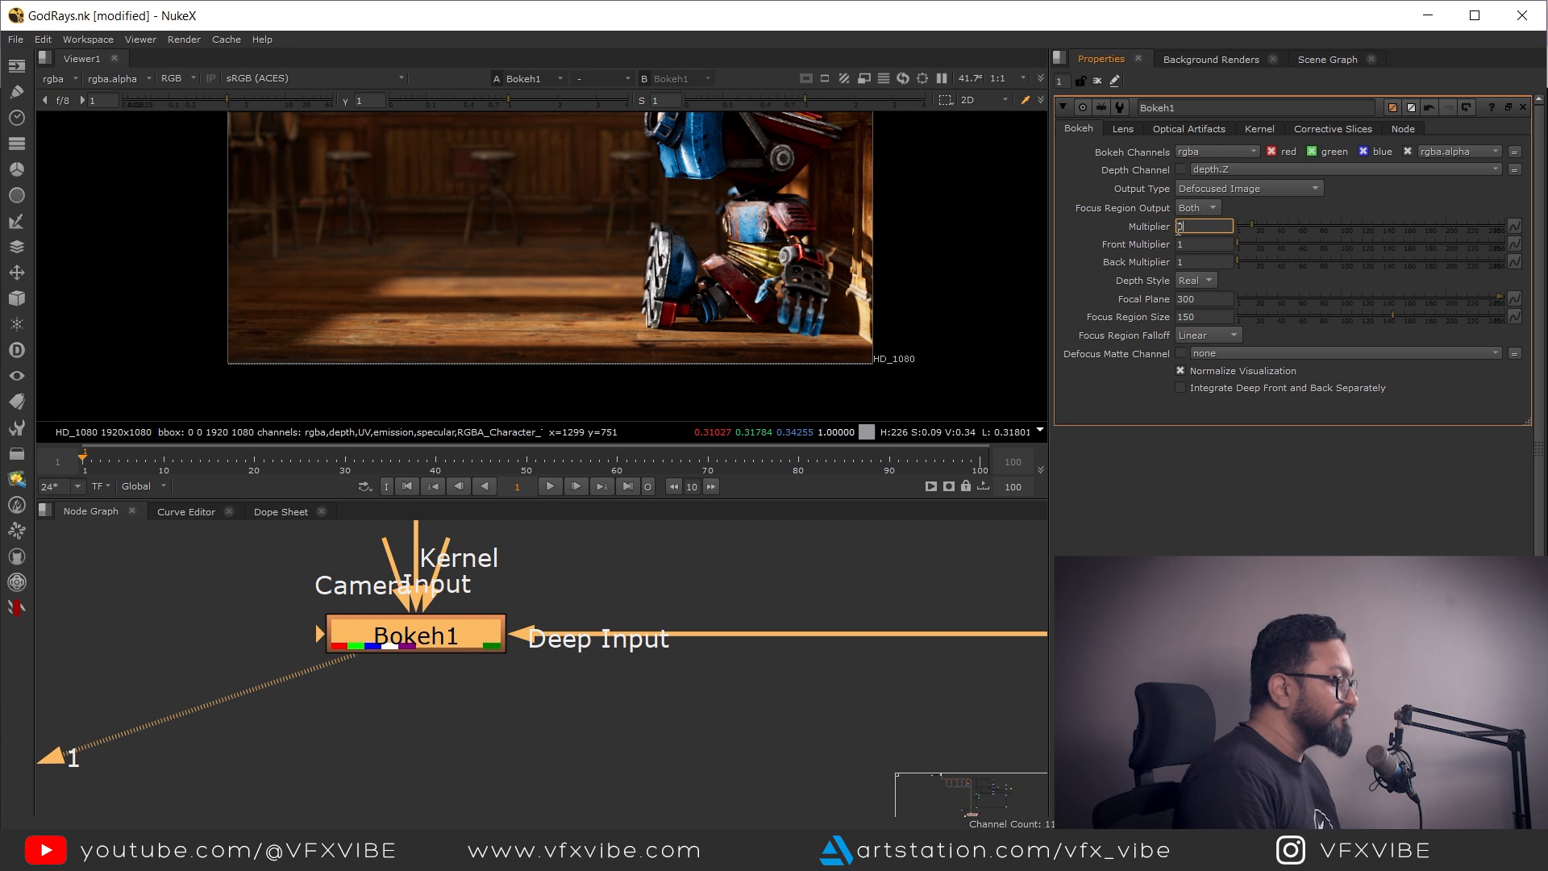
{"action": "key", "text": "Return"}
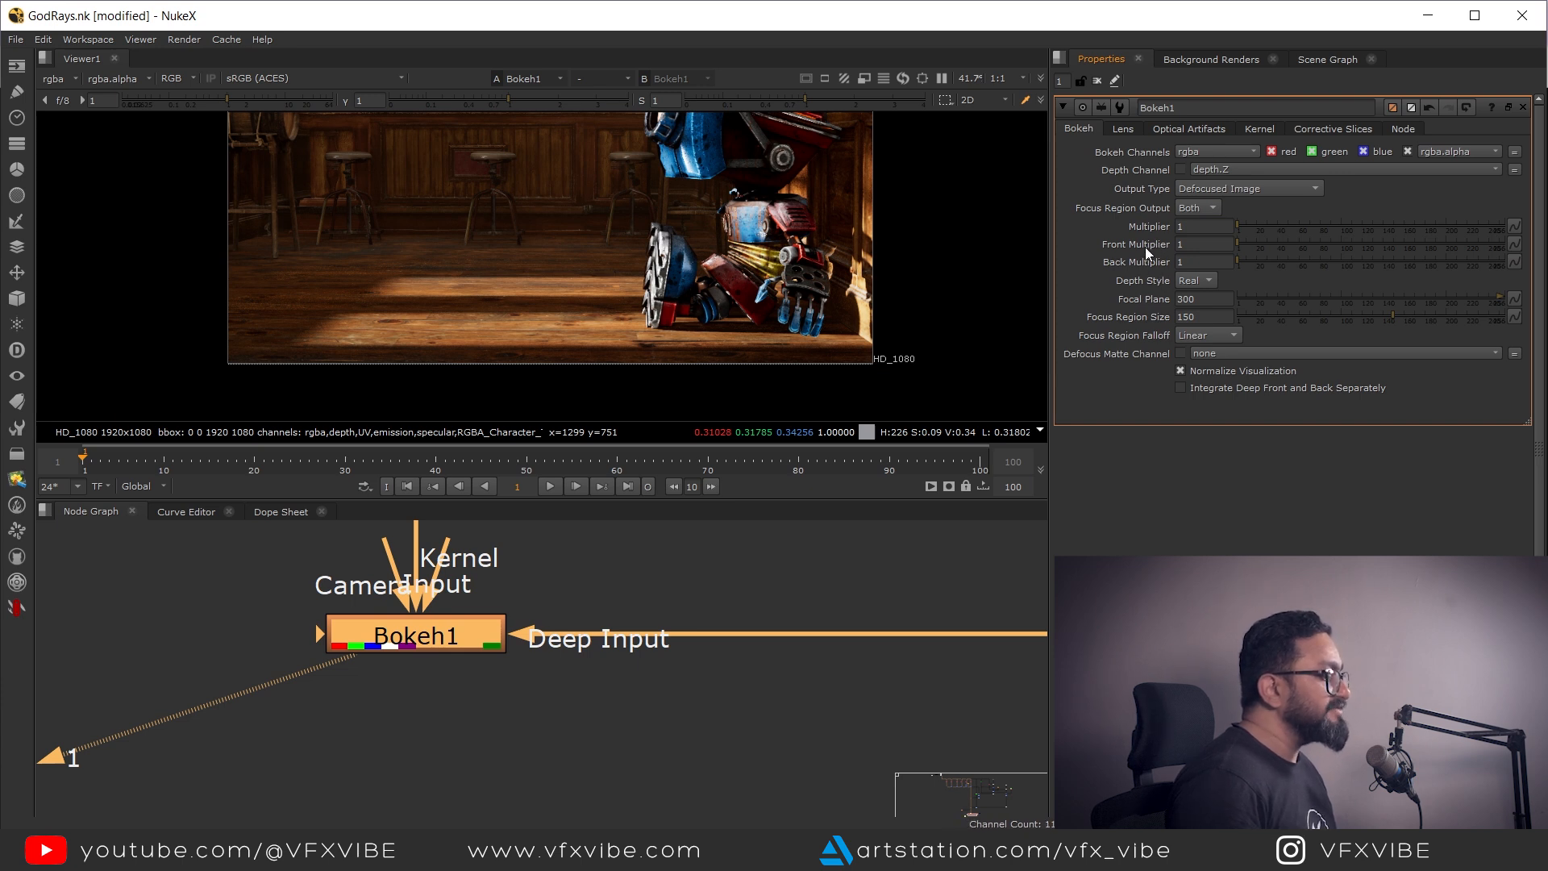
{"action": "left_click", "coordinate": [1182, 261]}
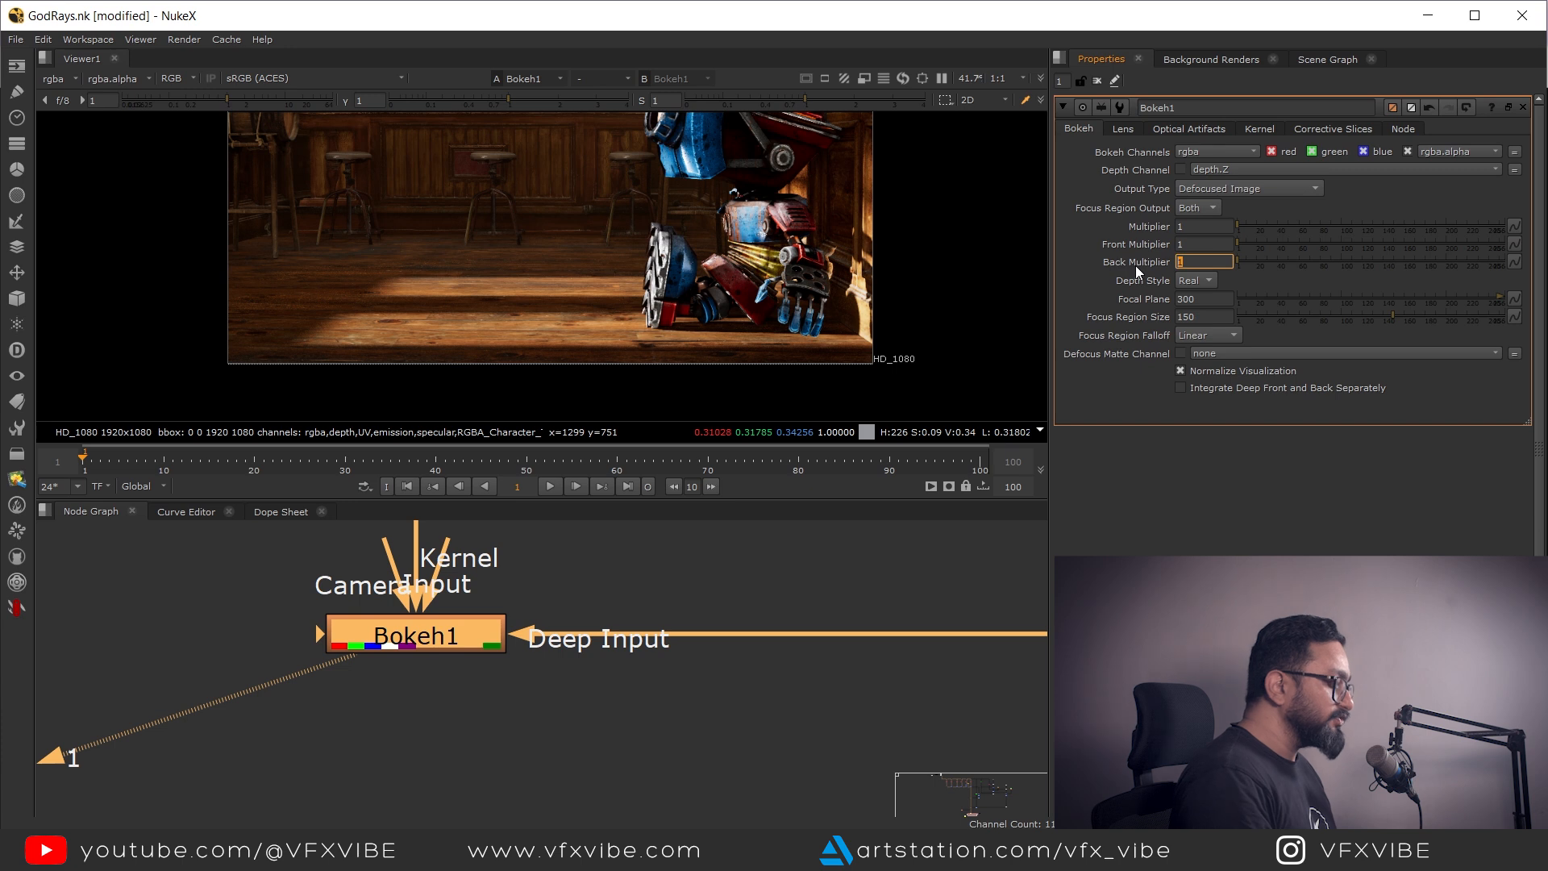
{"action": "type", "text": "25"}
{"action": "key", "text": "Return"}
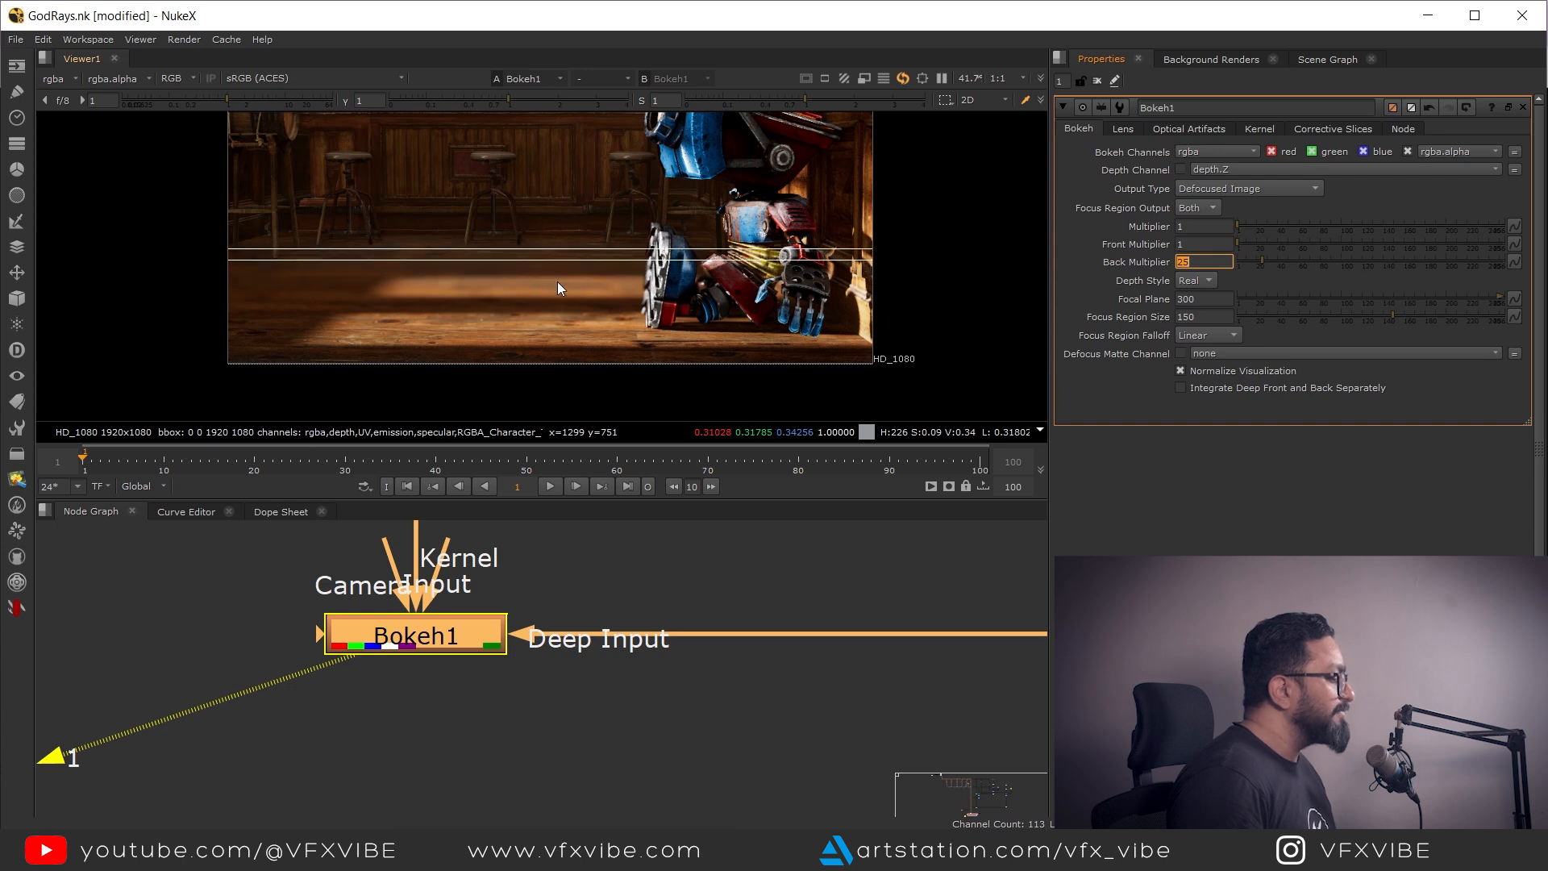
{"action": "middle_click_drag", "start_coordinate": [529, 266], "coordinate": [680, 393]}
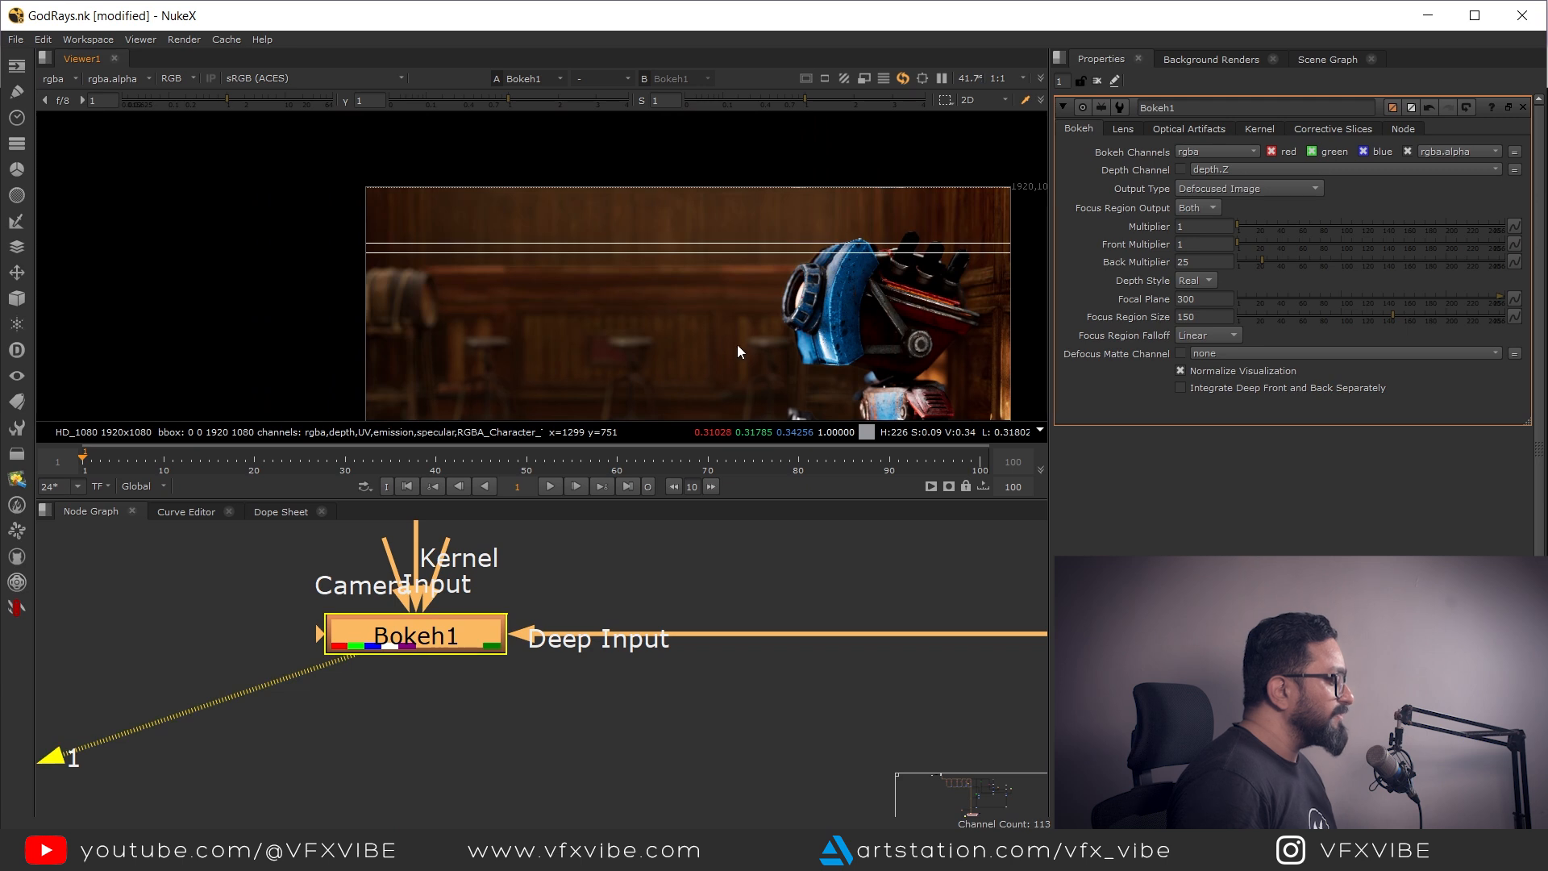
{"action": "middle_click_drag", "start_coordinate": [752, 340], "coordinate": [695, 273]}
{"action": "scroll", "coordinate": [863, 292], "scroll_direction": "up", "scroll_amount": 3}
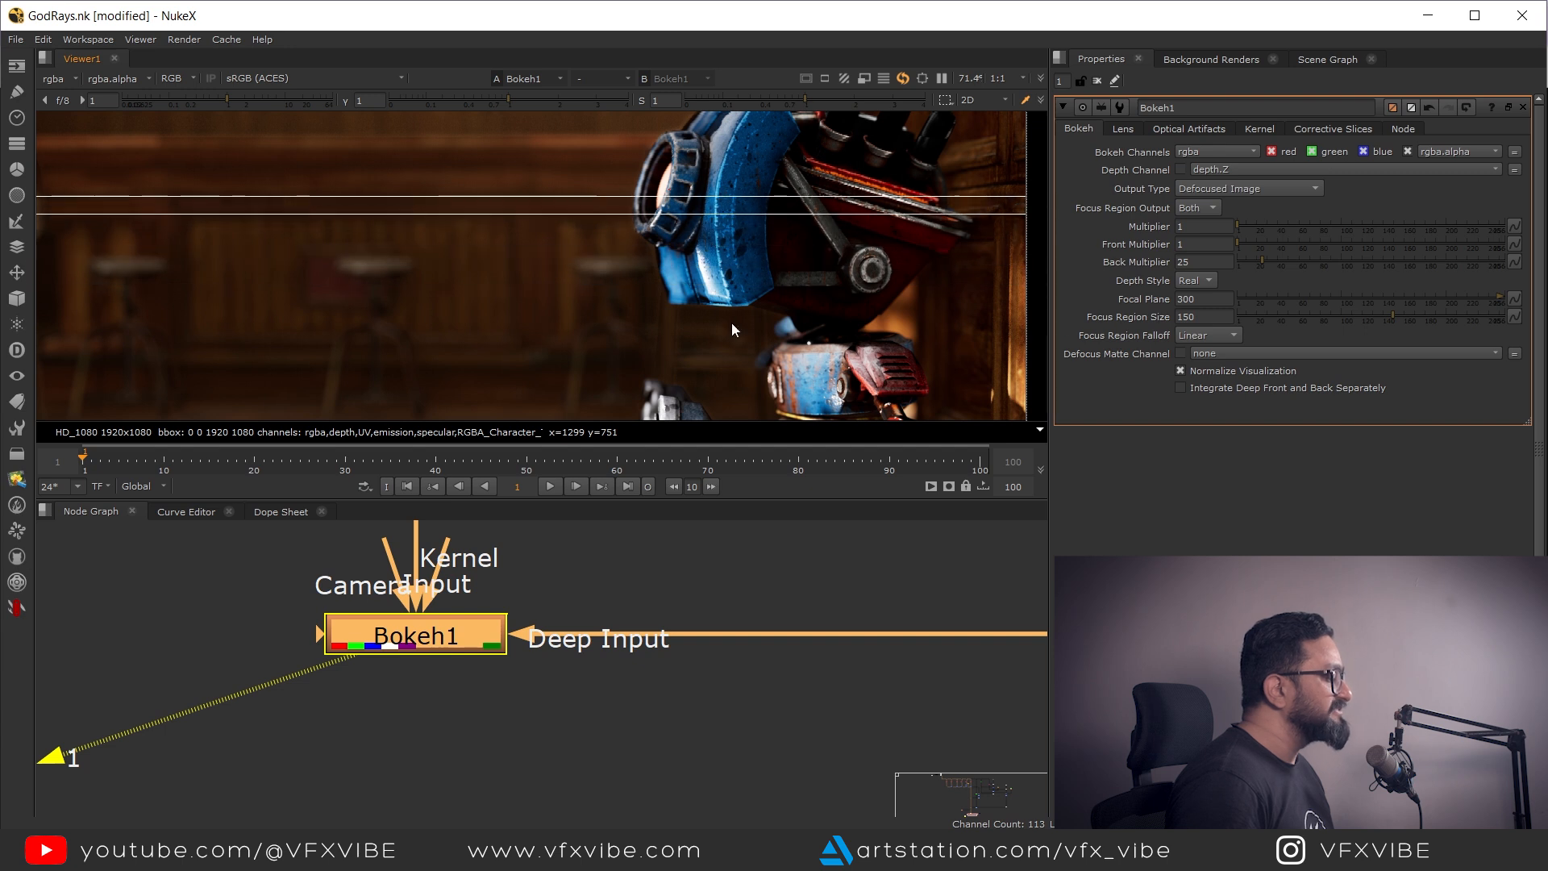
{"action": "middle_click_drag", "start_coordinate": [713, 184], "coordinate": [740, 347]}
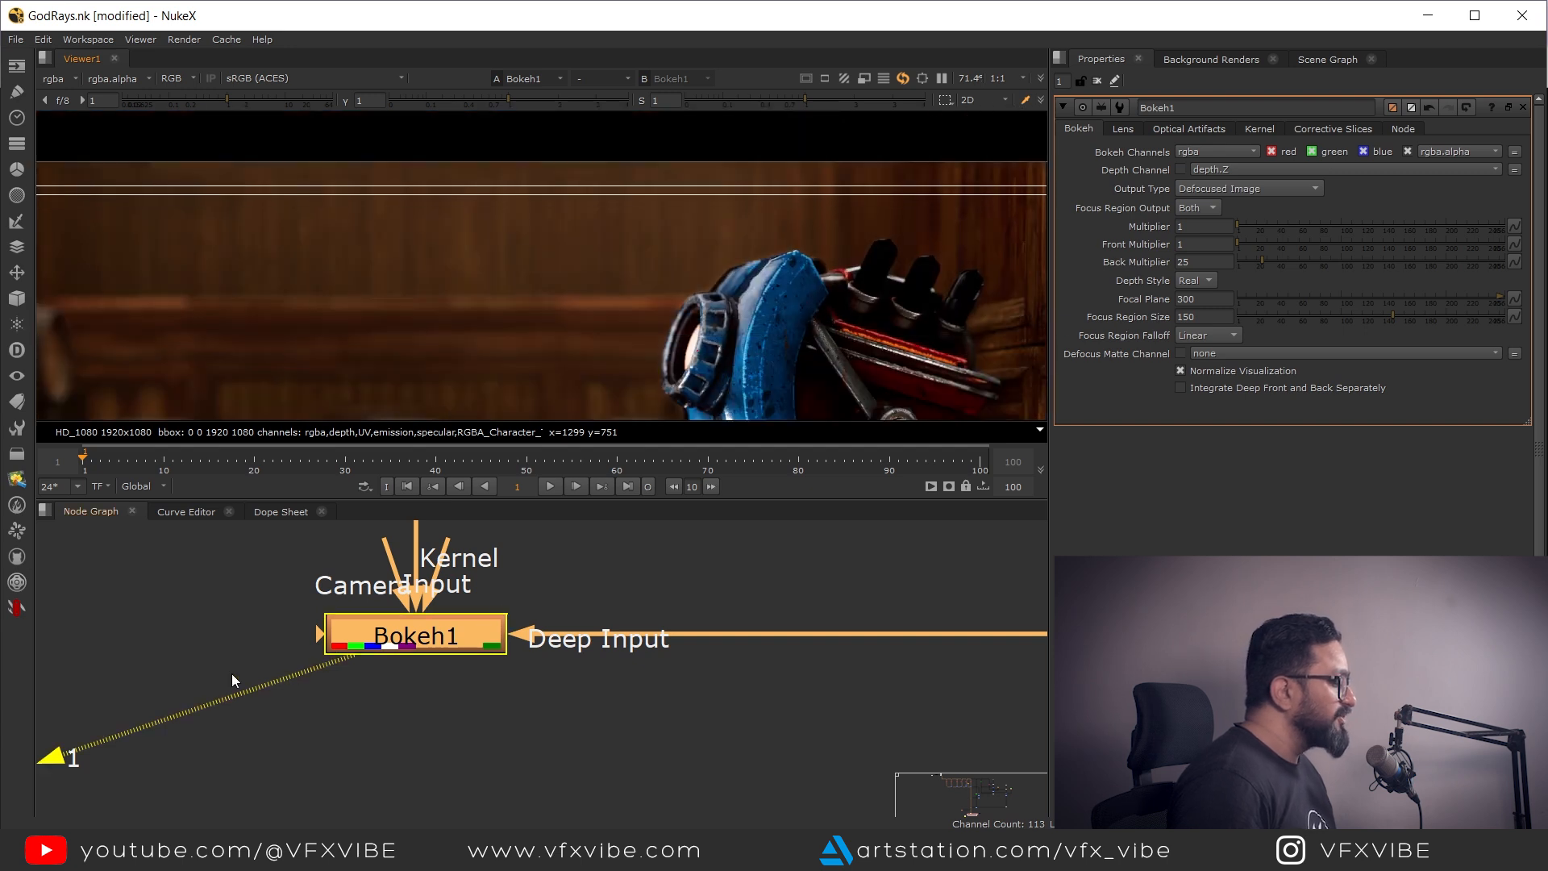
Show ZDefocus1's output through viewer input 1 and examine the edges of the robot's head
{"action": "left_click", "coordinate": [174, 630]}
{"action": "middle_click_drag", "start_coordinate": [173, 630], "coordinate": [573, 779]}
{"action": "scroll", "coordinate": [371, 673], "scroll_direction": "down", "scroll_amount": 3}
{"action": "left_click", "coordinate": [229, 642]}
{"action": "key", "text": "1"}
{"action": "scroll", "coordinate": [741, 279], "scroll_direction": "up", "scroll_amount": 3}
{"action": "scroll", "coordinate": [843, 260], "scroll_direction": "up", "scroll_amount": 2}
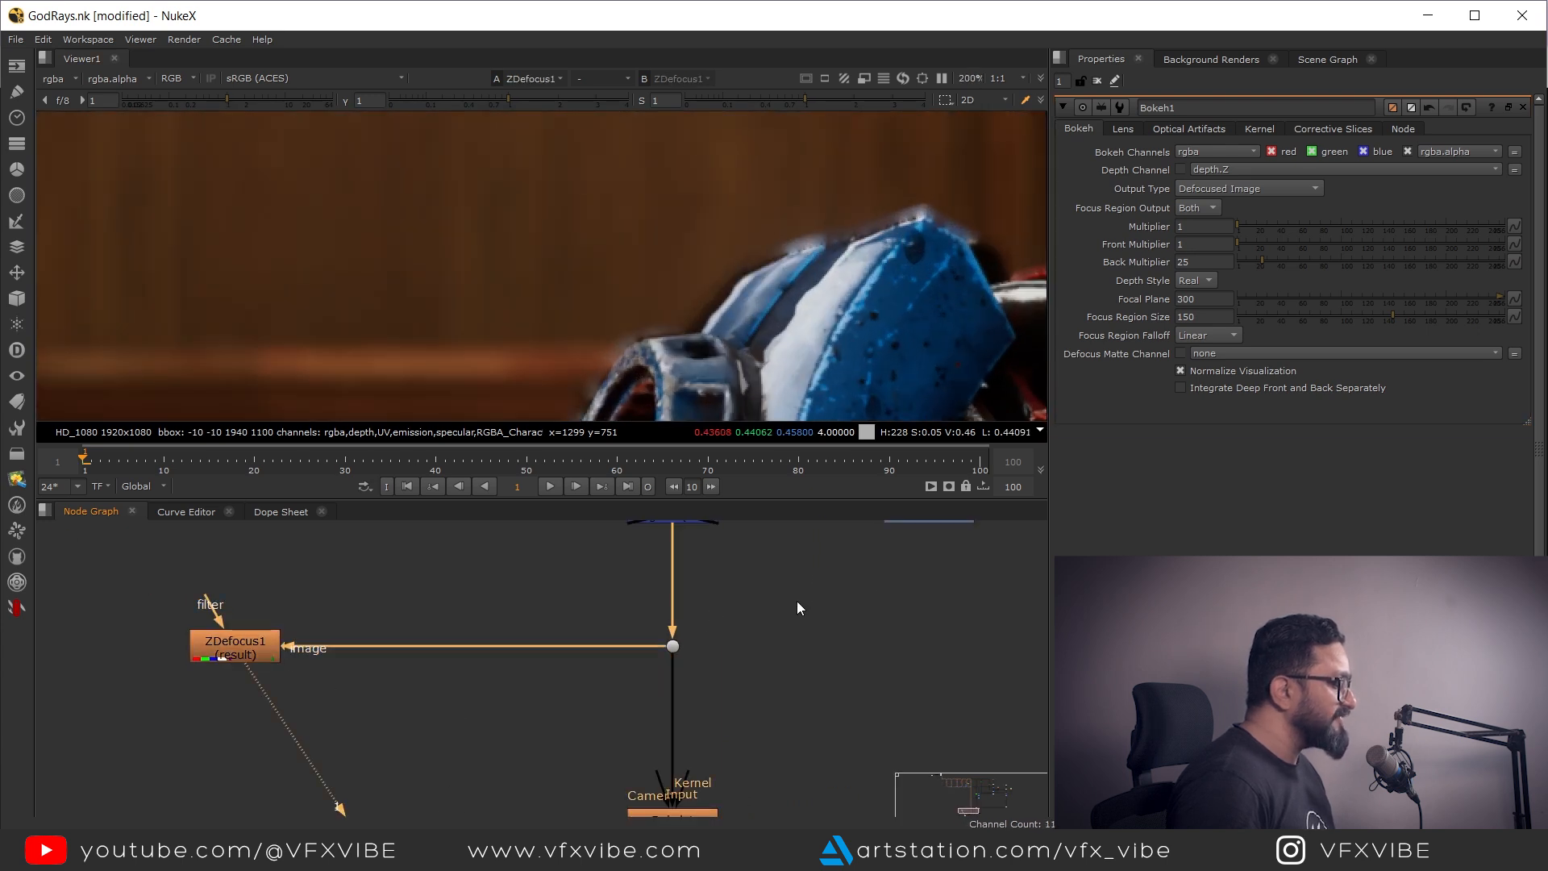
Connect Bokeh1 to viewer input 2 and compare its edges with ZDefocus1 by alternating between the two inputs
{"action": "middle_click_drag", "start_coordinate": [751, 795], "coordinate": [594, 632]}
{"action": "left_click", "coordinate": [525, 663]}
{"action": "key", "text": "2"}
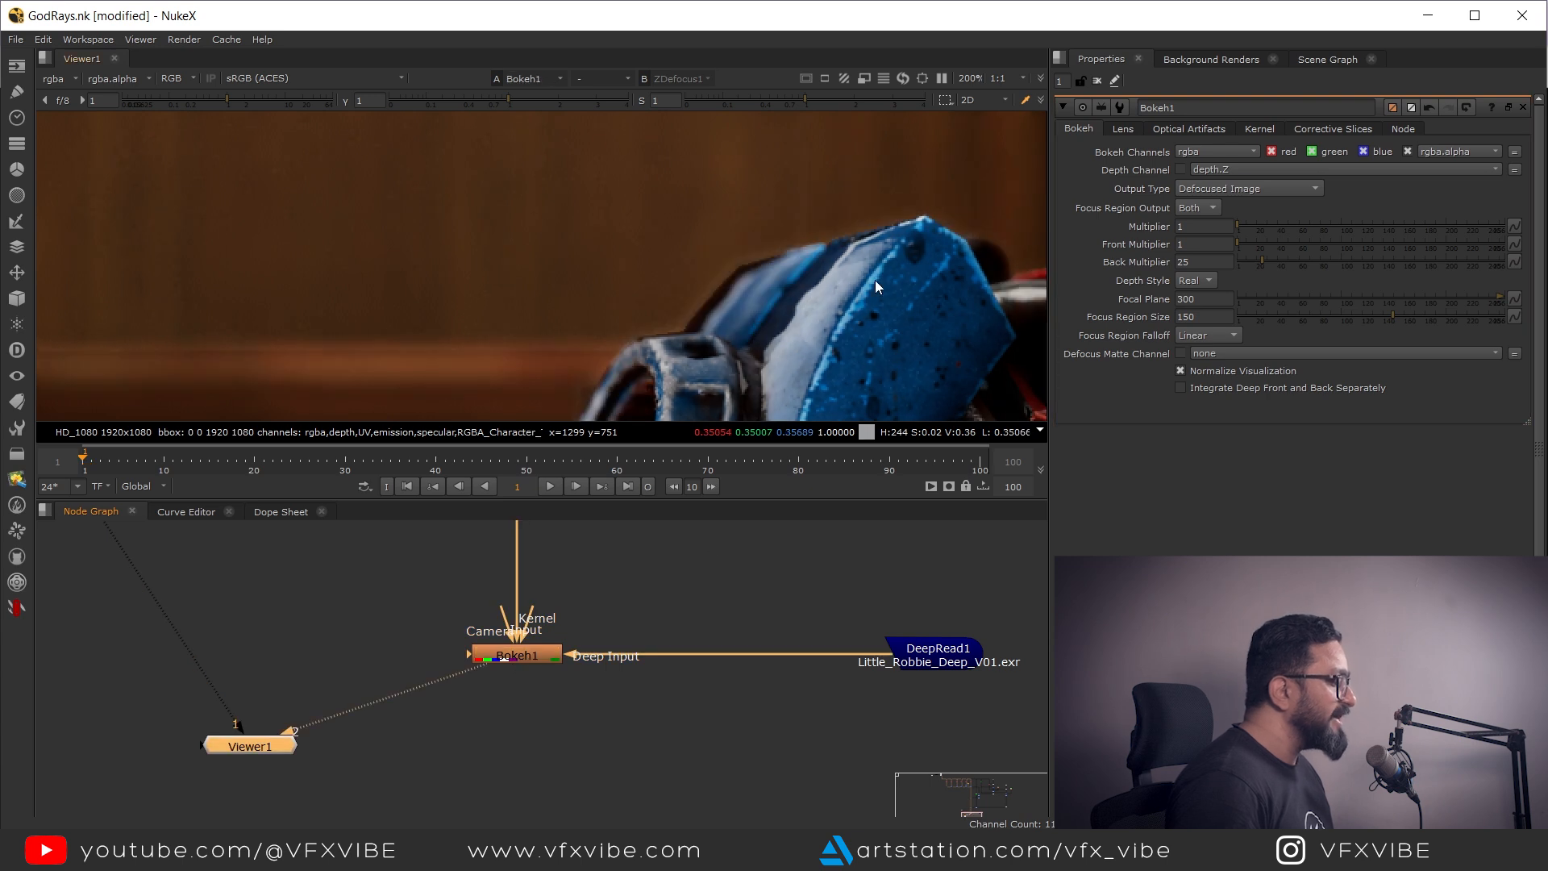
{"action": "key", "text": "1"}
{"action": "key", "text": "2"}
{"action": "key", "text": "1"}
{"action": "key", "text": "2"}
{"action": "key", "text": "1"}
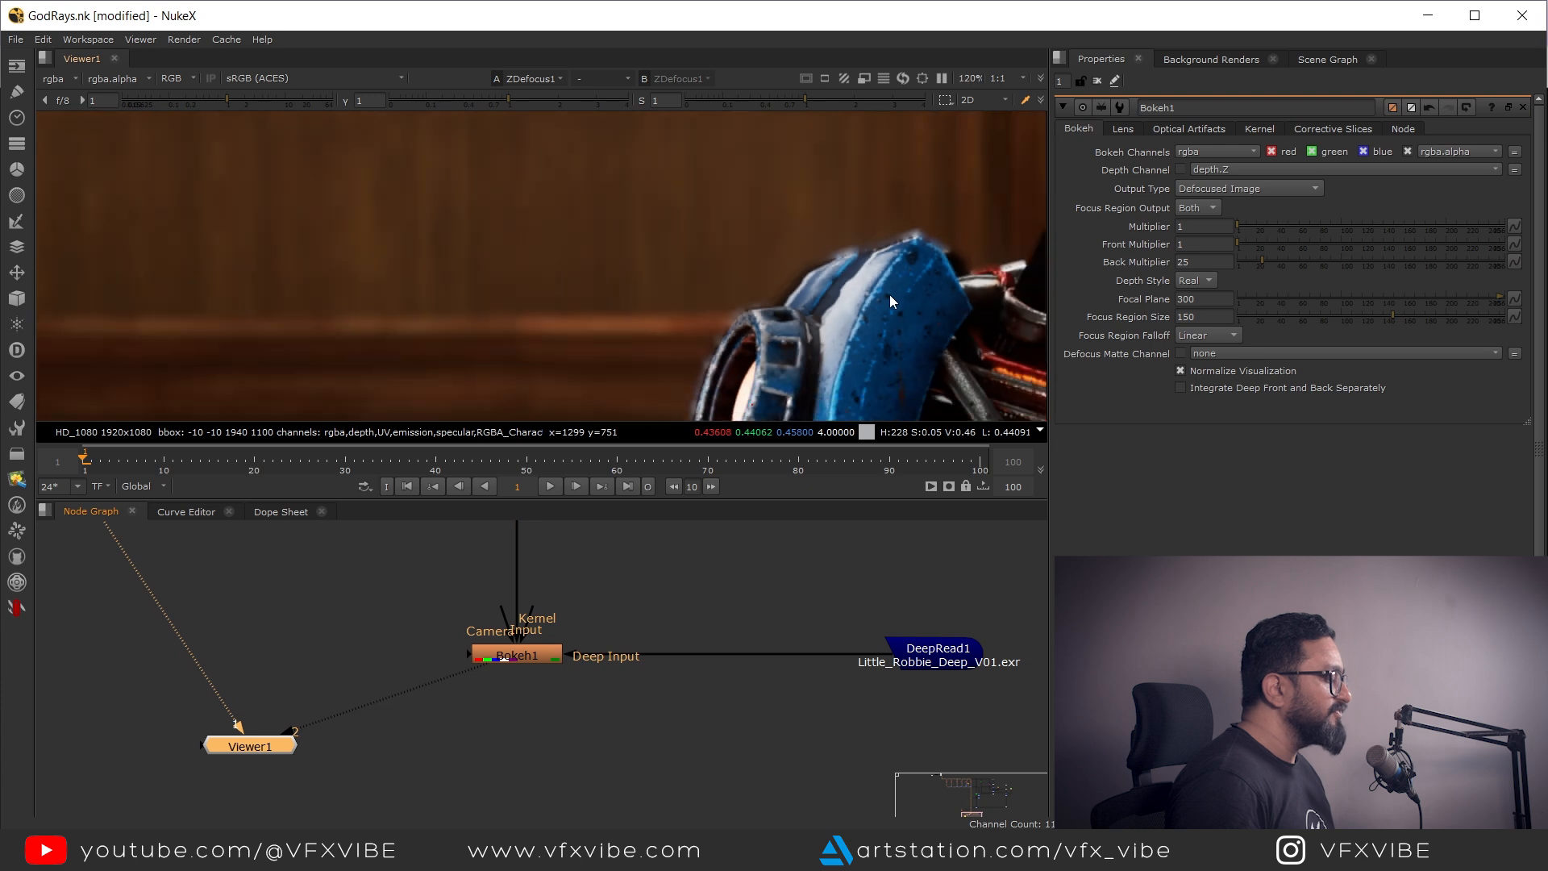
Show Bokeh1's output in the viewer again and set its Front Multiplier to 15 to blur the robot's foreground parts
{"action": "scroll", "coordinate": [827, 182], "scroll_direction": "down", "scroll_amount": 5}
{"action": "key", "text": "2"}
{"action": "scroll", "coordinate": [803, 313], "scroll_direction": "down", "scroll_amount": 3}
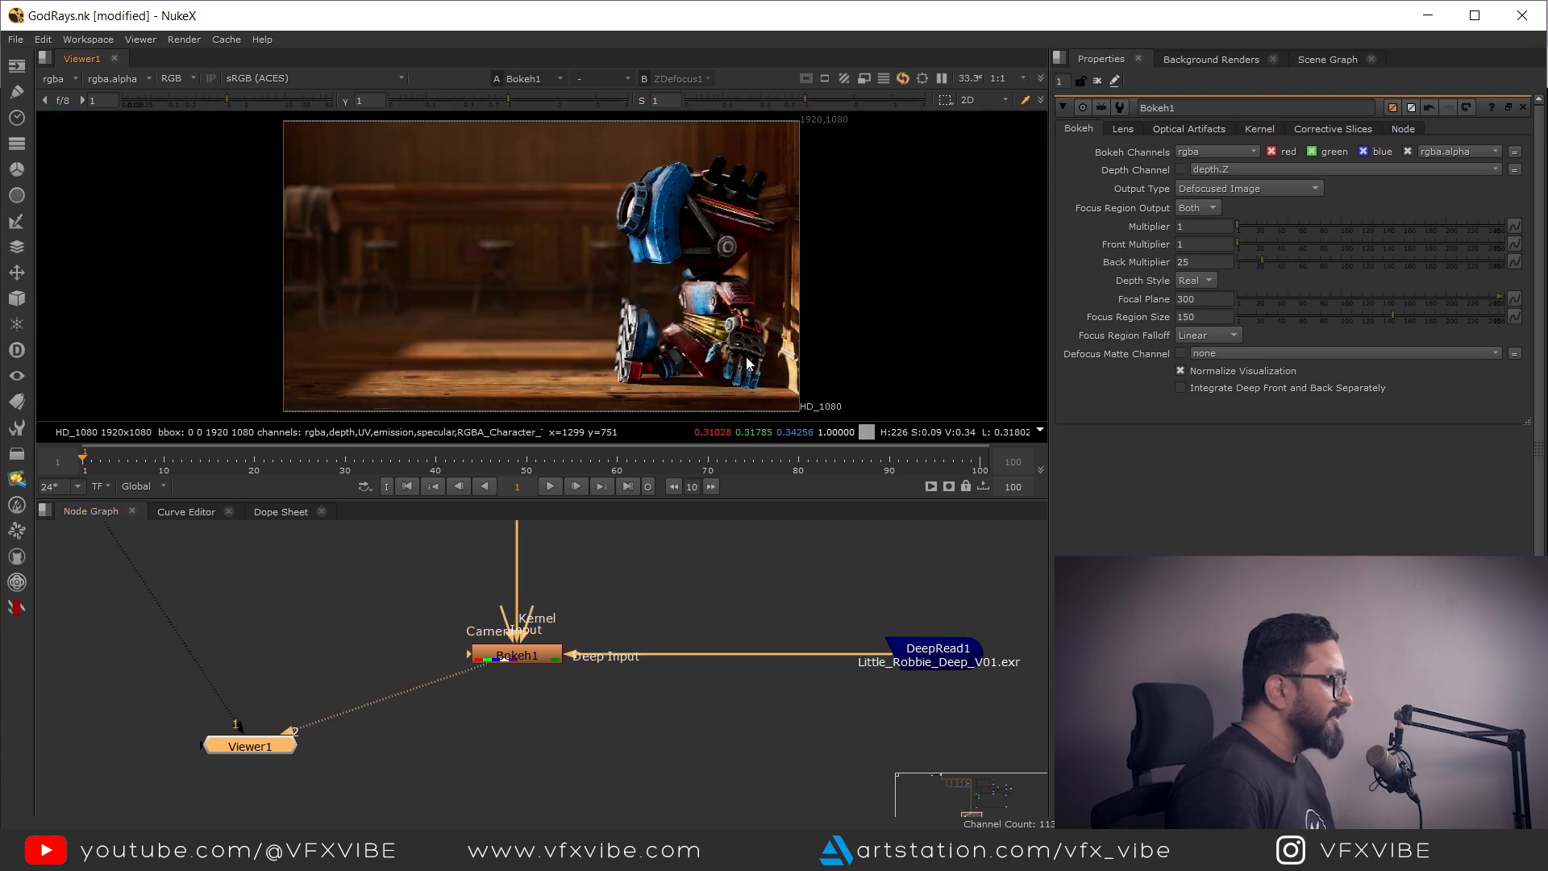
{"action": "scroll", "coordinate": [804, 363], "scroll_direction": "up", "scroll_amount": 3}
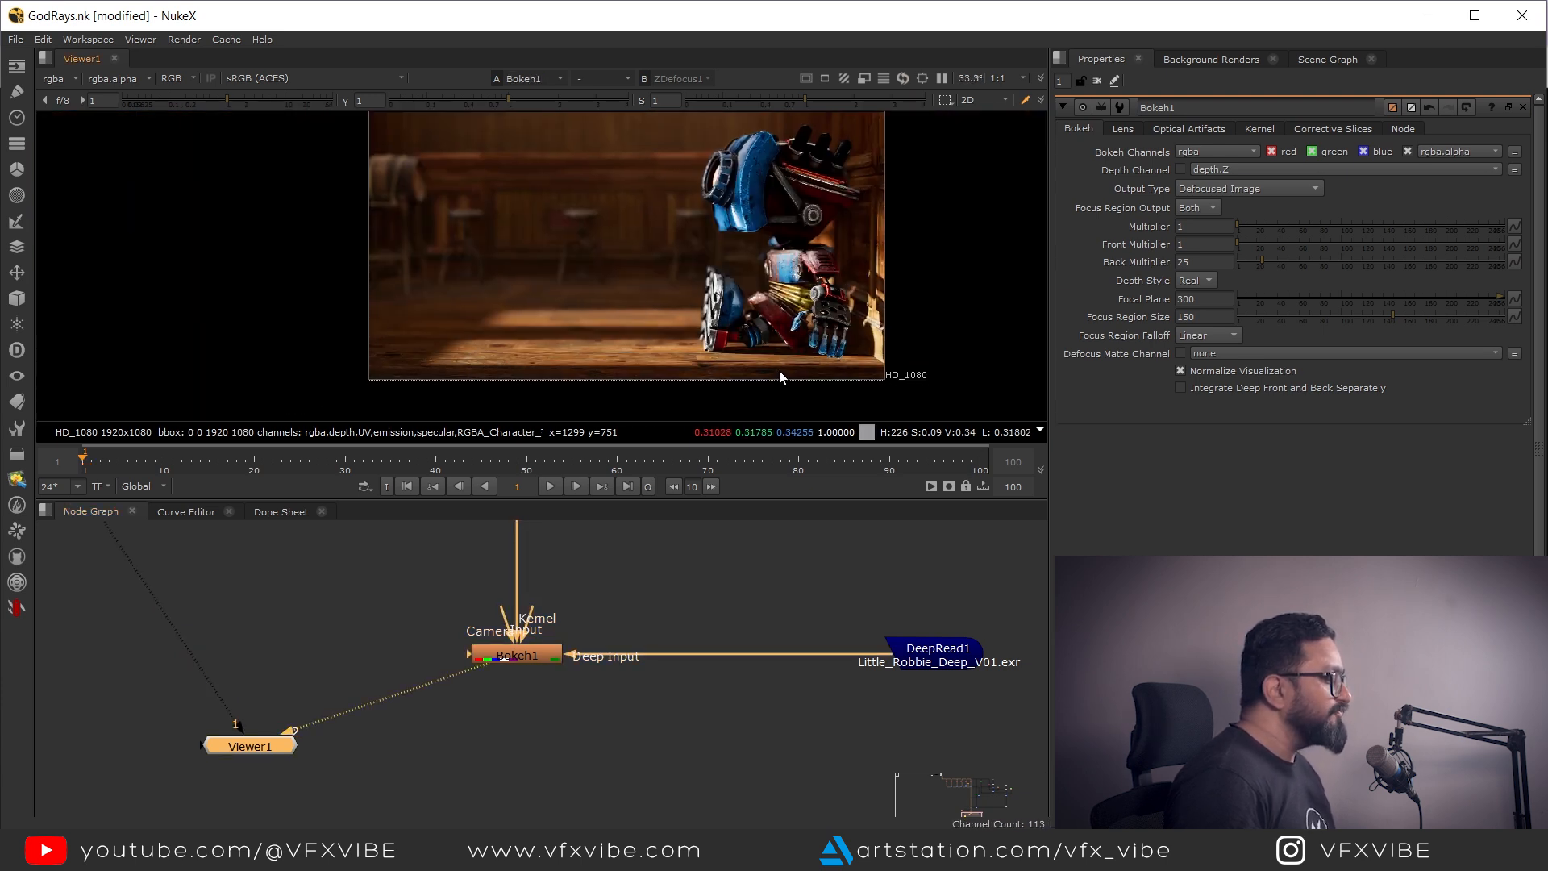
{"action": "scroll", "coordinate": [811, 366], "scroll_direction": "up", "scroll_amount": 1}
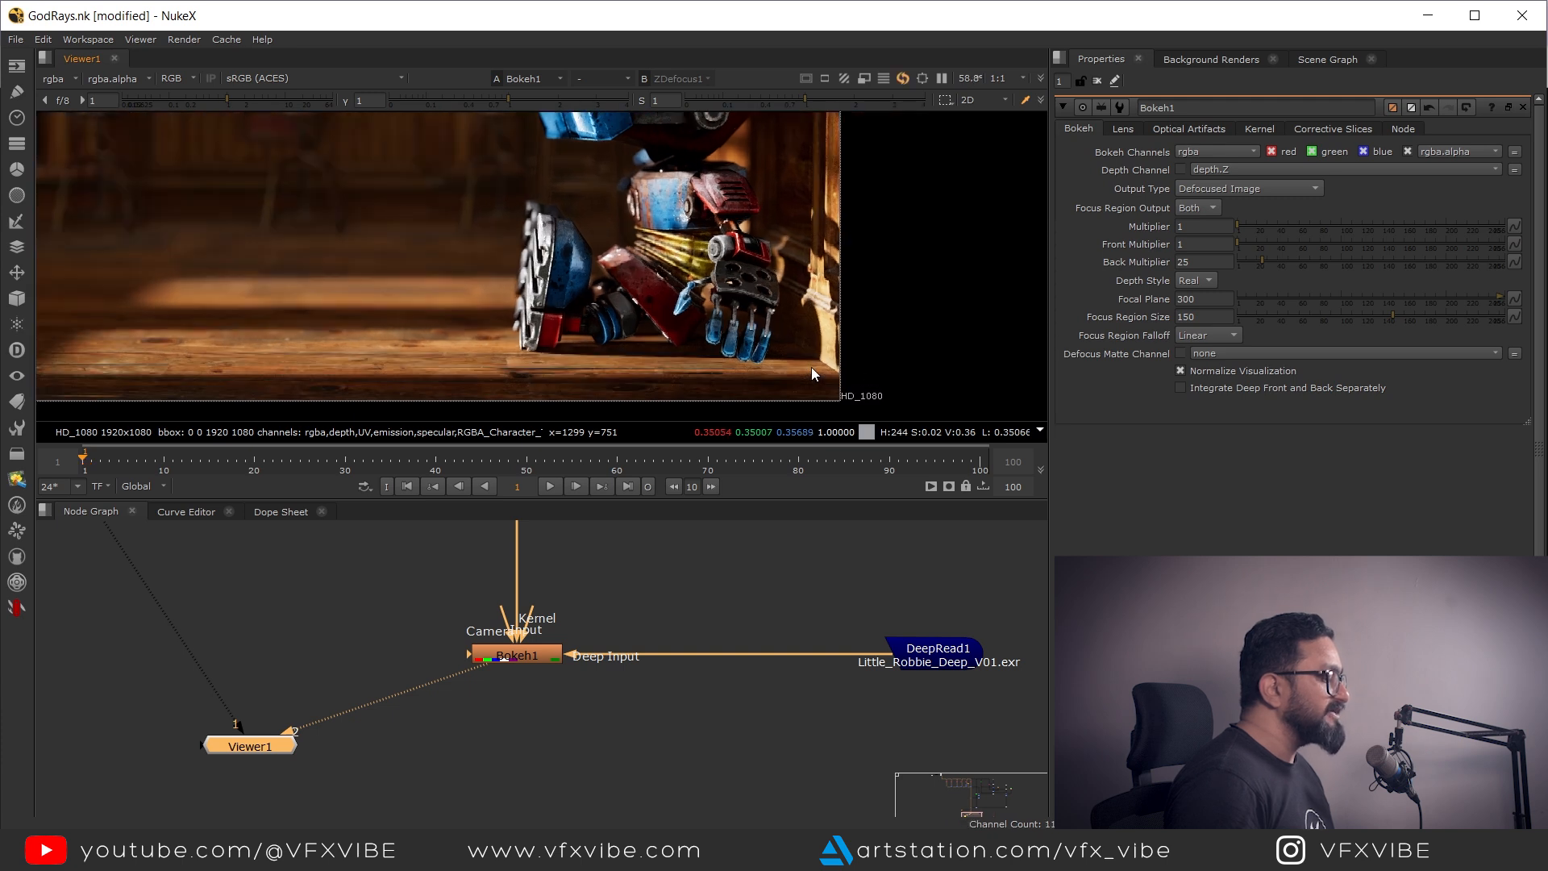
{"action": "left_click", "coordinate": [1204, 243]}
{"action": "type", "text": "15"}
{"action": "key", "text": "Return"}
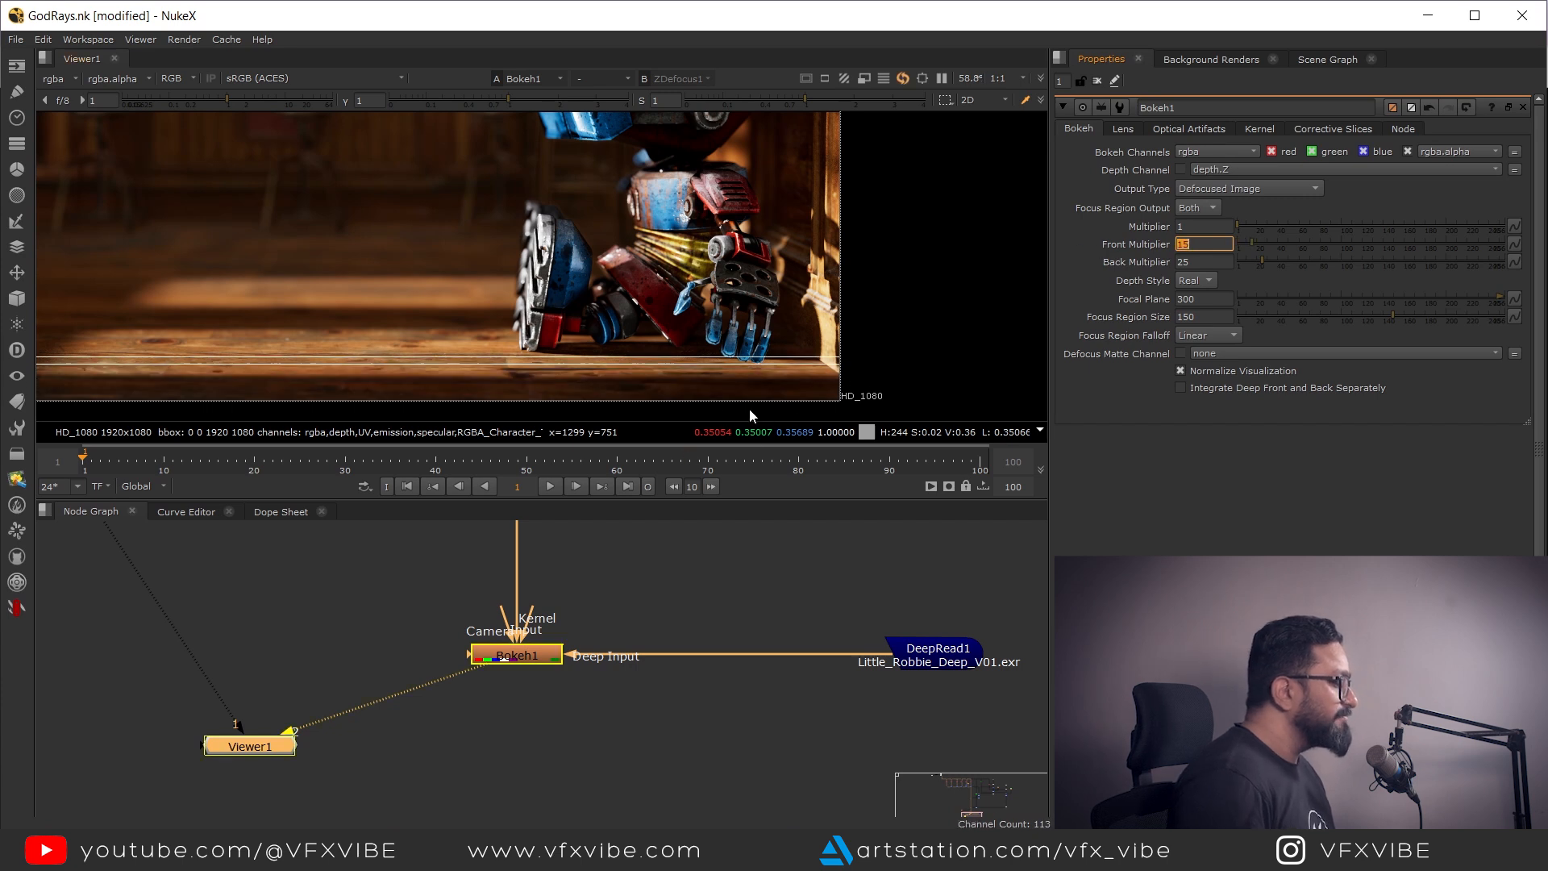
Set Bokeh1's Focus Region Size to 100 and check the blur on the robot's hand and body
{"action": "scroll", "coordinate": [746, 353], "scroll_direction": "up", "scroll_amount": 4}
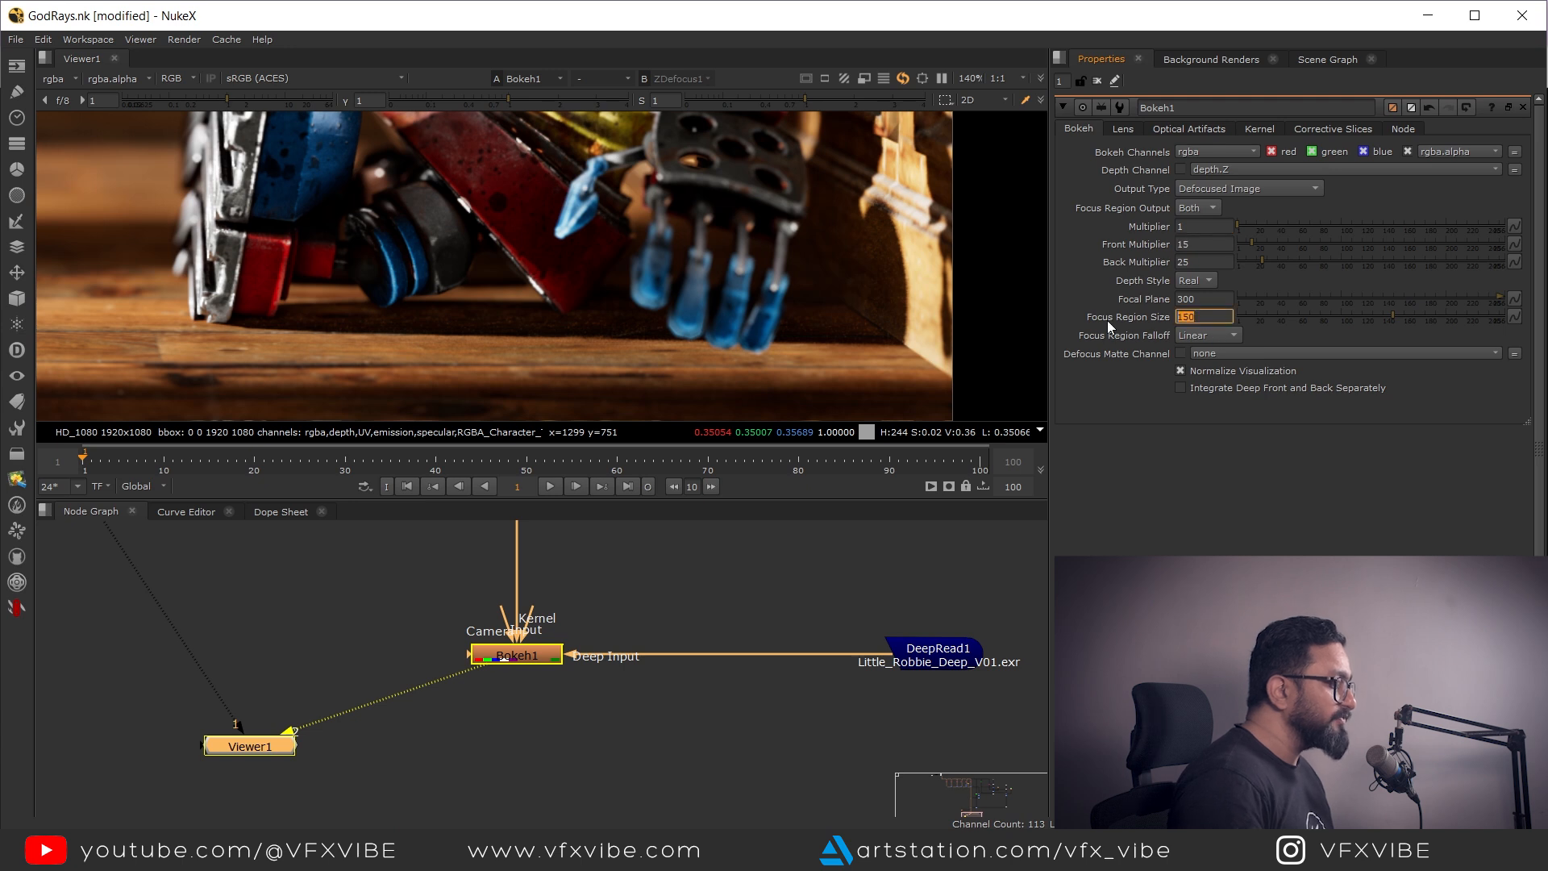
{"action": "type", "text": "100"}
{"action": "key", "text": "Return"}
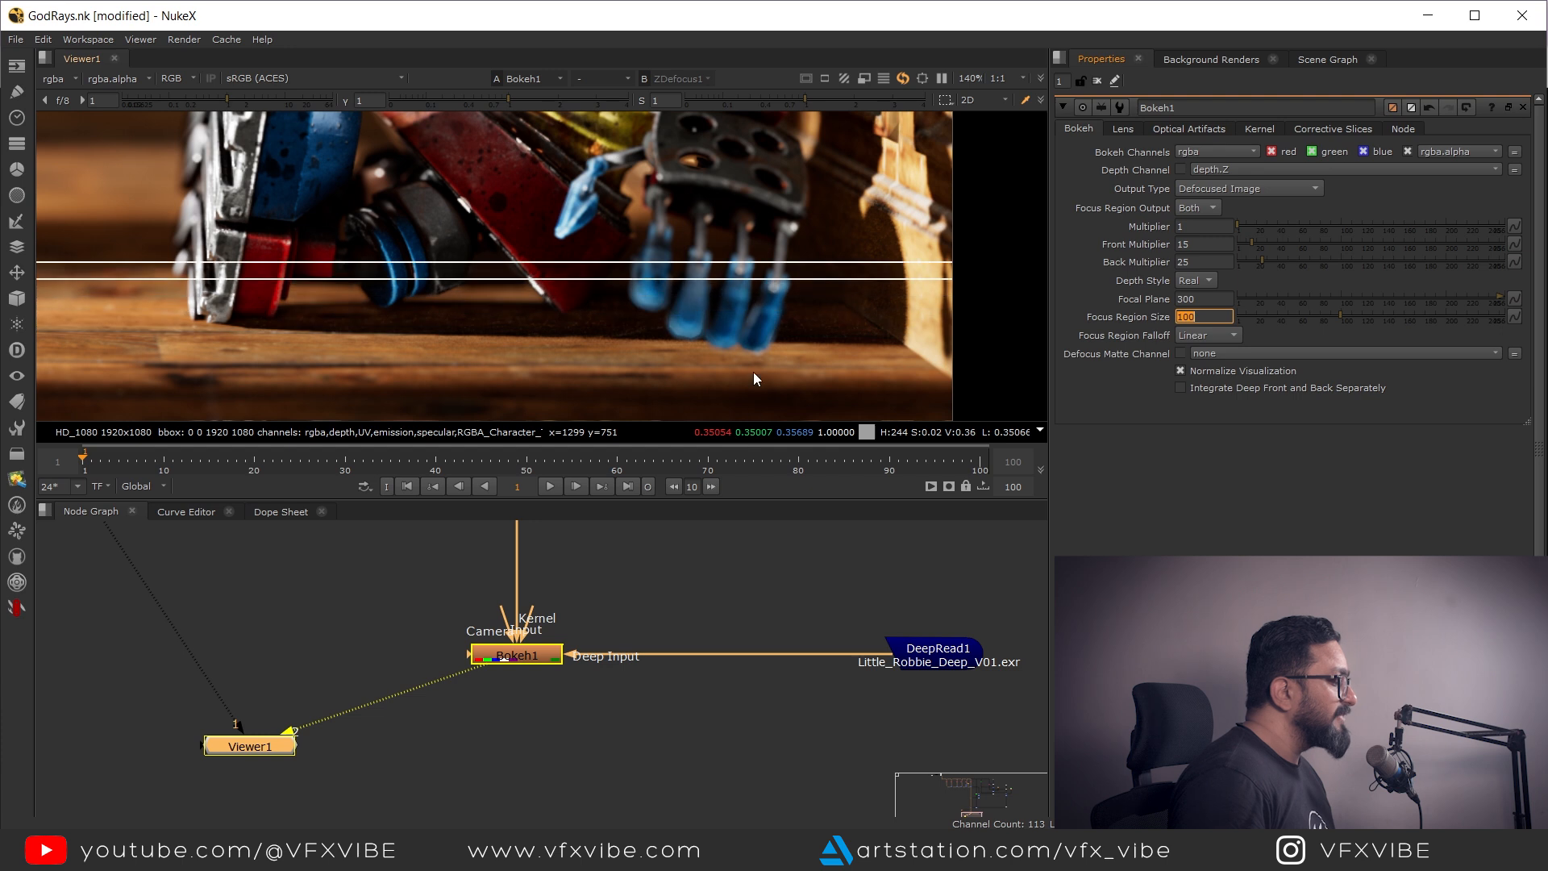
{"action": "middle_click_drag", "start_coordinate": [757, 293], "coordinate": [771, 373]}
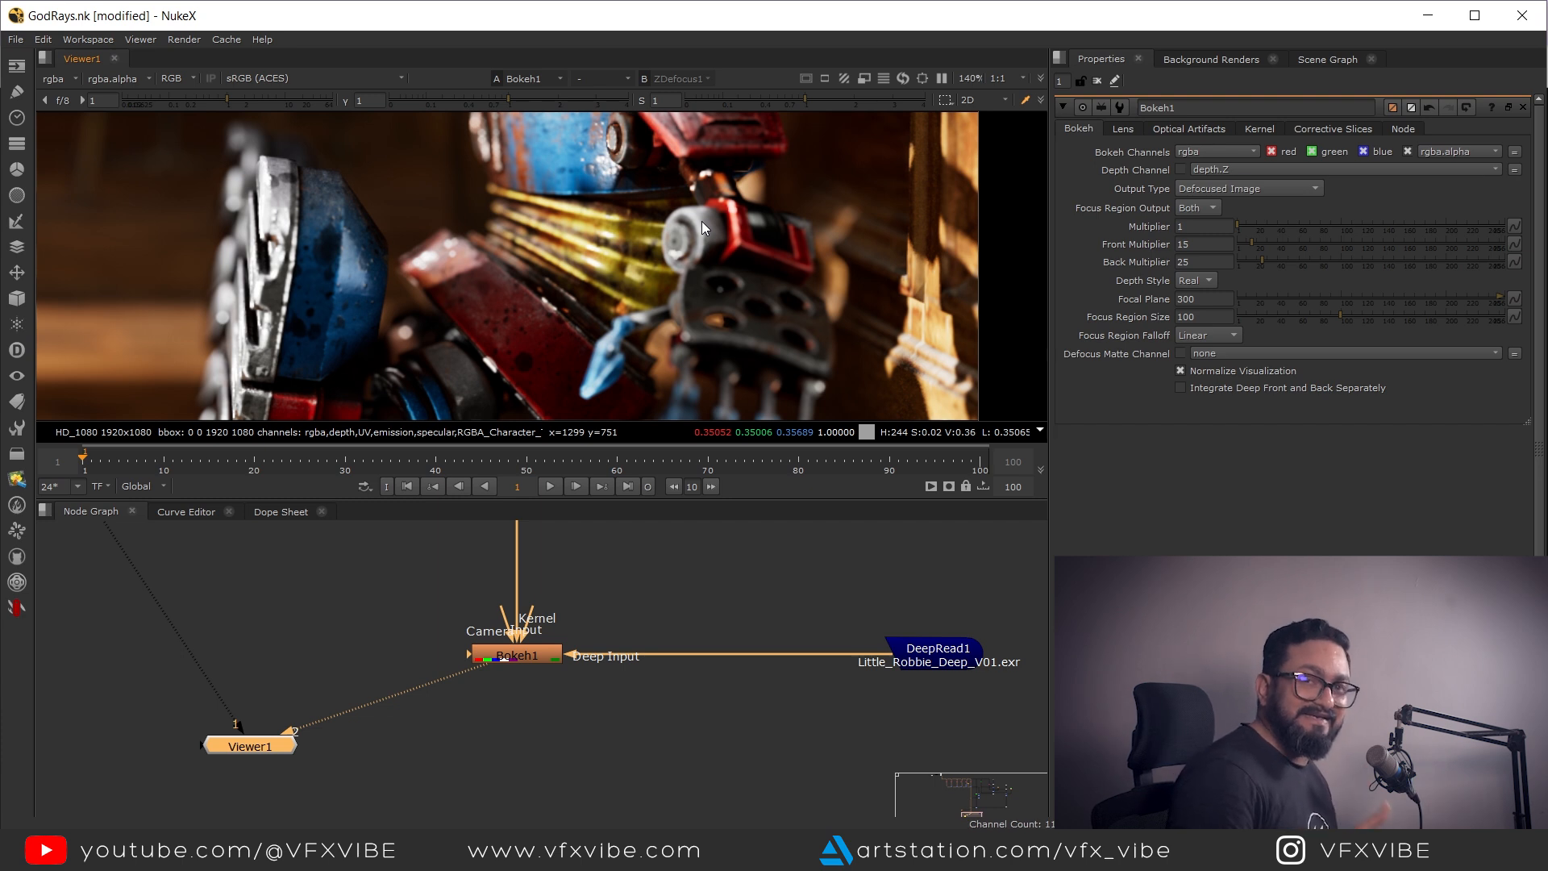
{"action": "scroll", "coordinate": [811, 343], "scroll_direction": "down", "scroll_amount": 6}
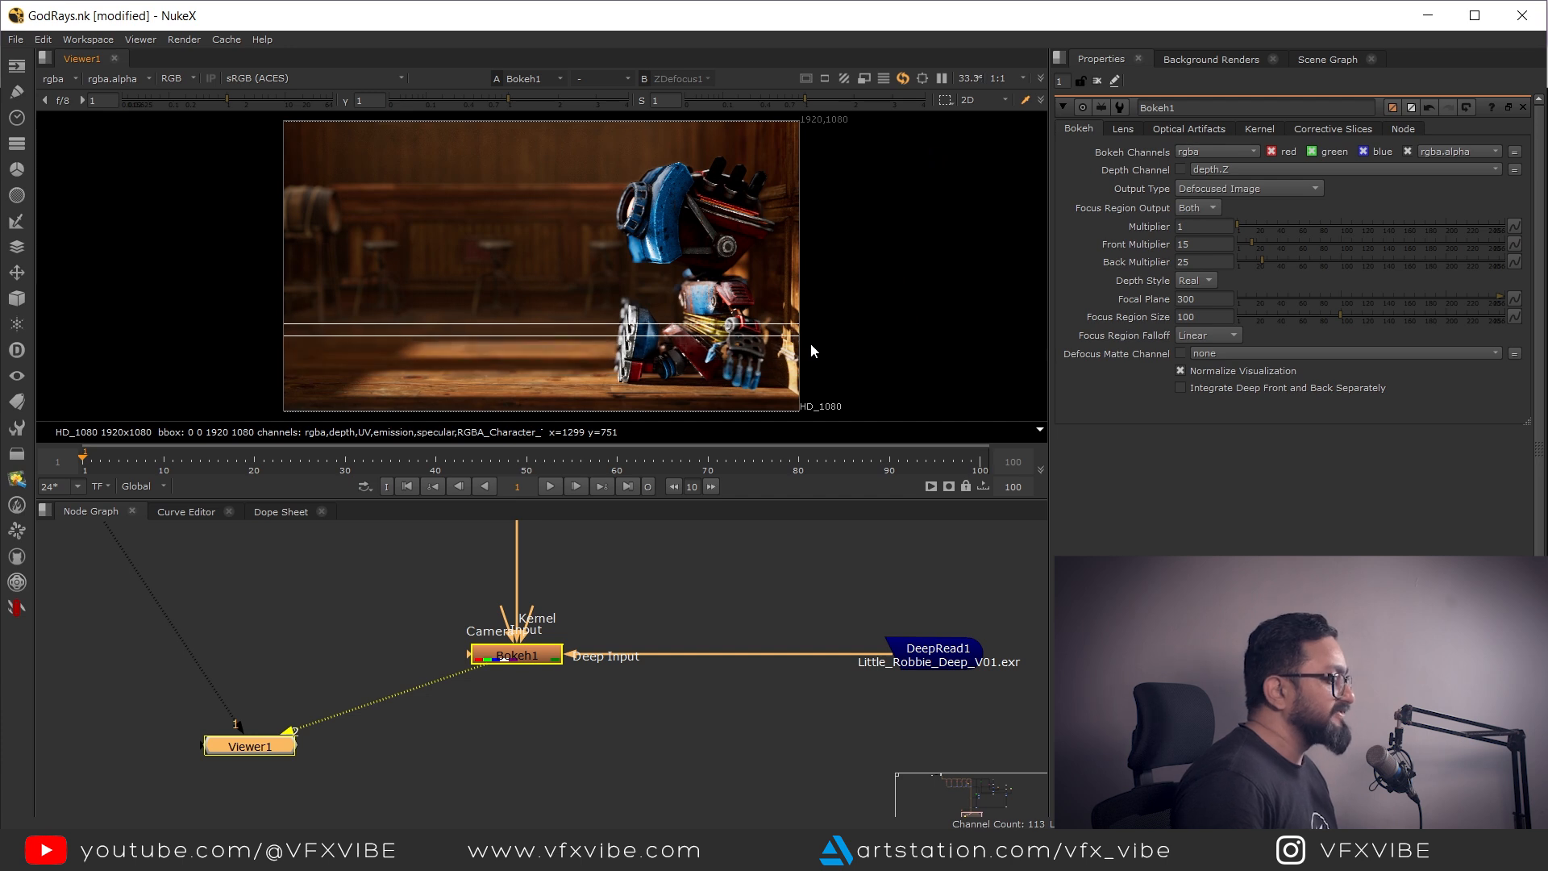
Look over Bokeh1's lens and optical artifact settings, and set its Focal Plane to 100 to throw the robot's body out of focus
{"action": "left_click", "coordinate": [1124, 129]}
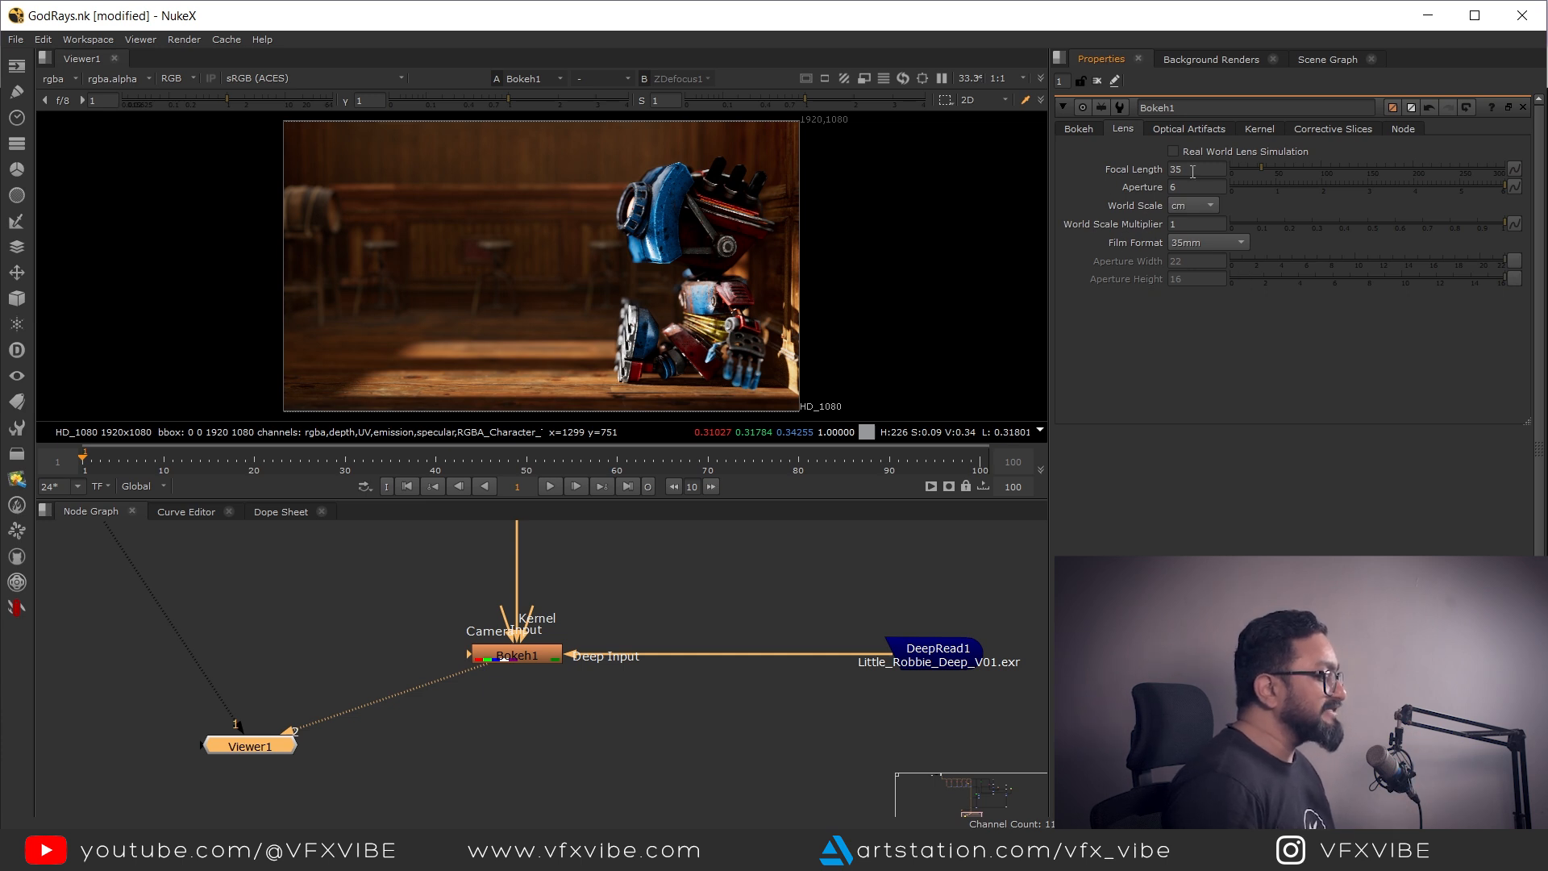
{"action": "left_click", "coordinate": [1189, 129]}
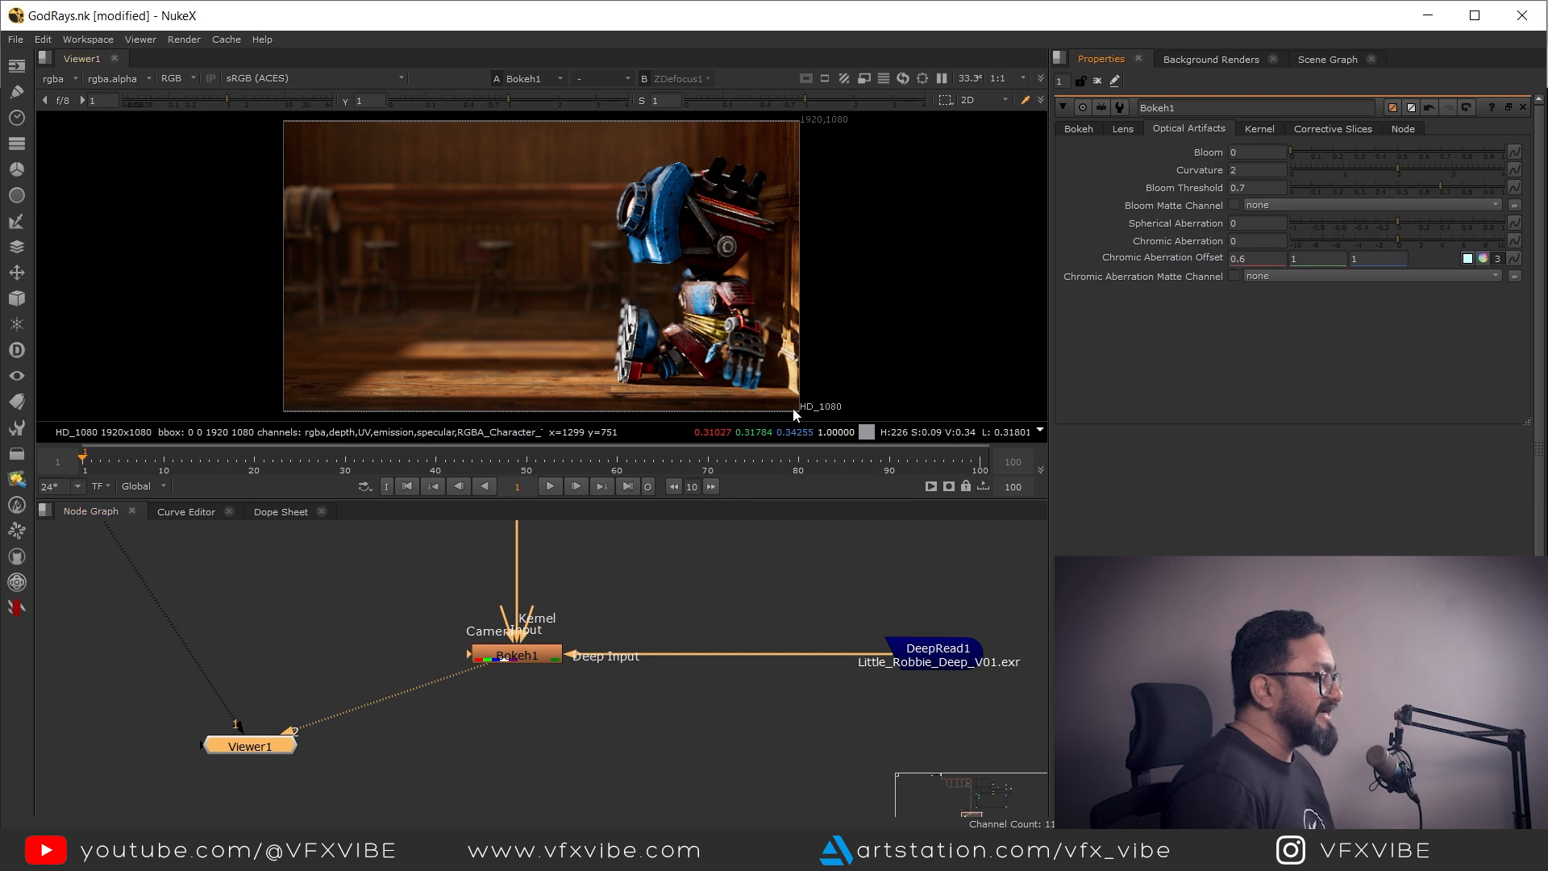
{"action": "scroll", "coordinate": [722, 241], "scroll_direction": "up", "scroll_amount": 2}
{"action": "scroll", "coordinate": [723, 323], "scroll_direction": "up", "scroll_amount": 2}
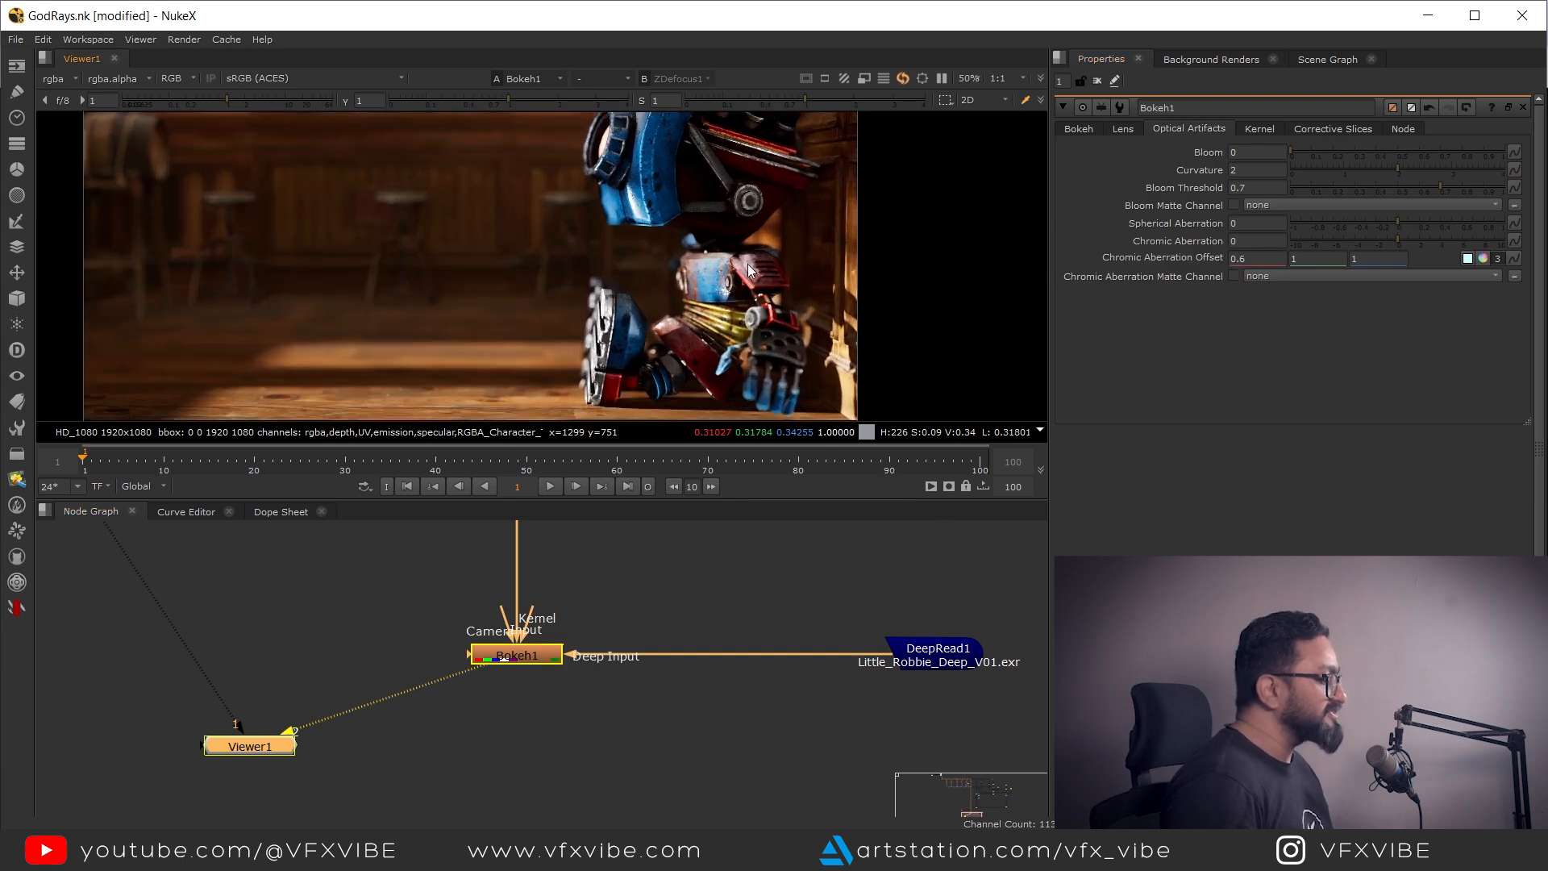
{"action": "left_click", "coordinate": [1078, 129]}
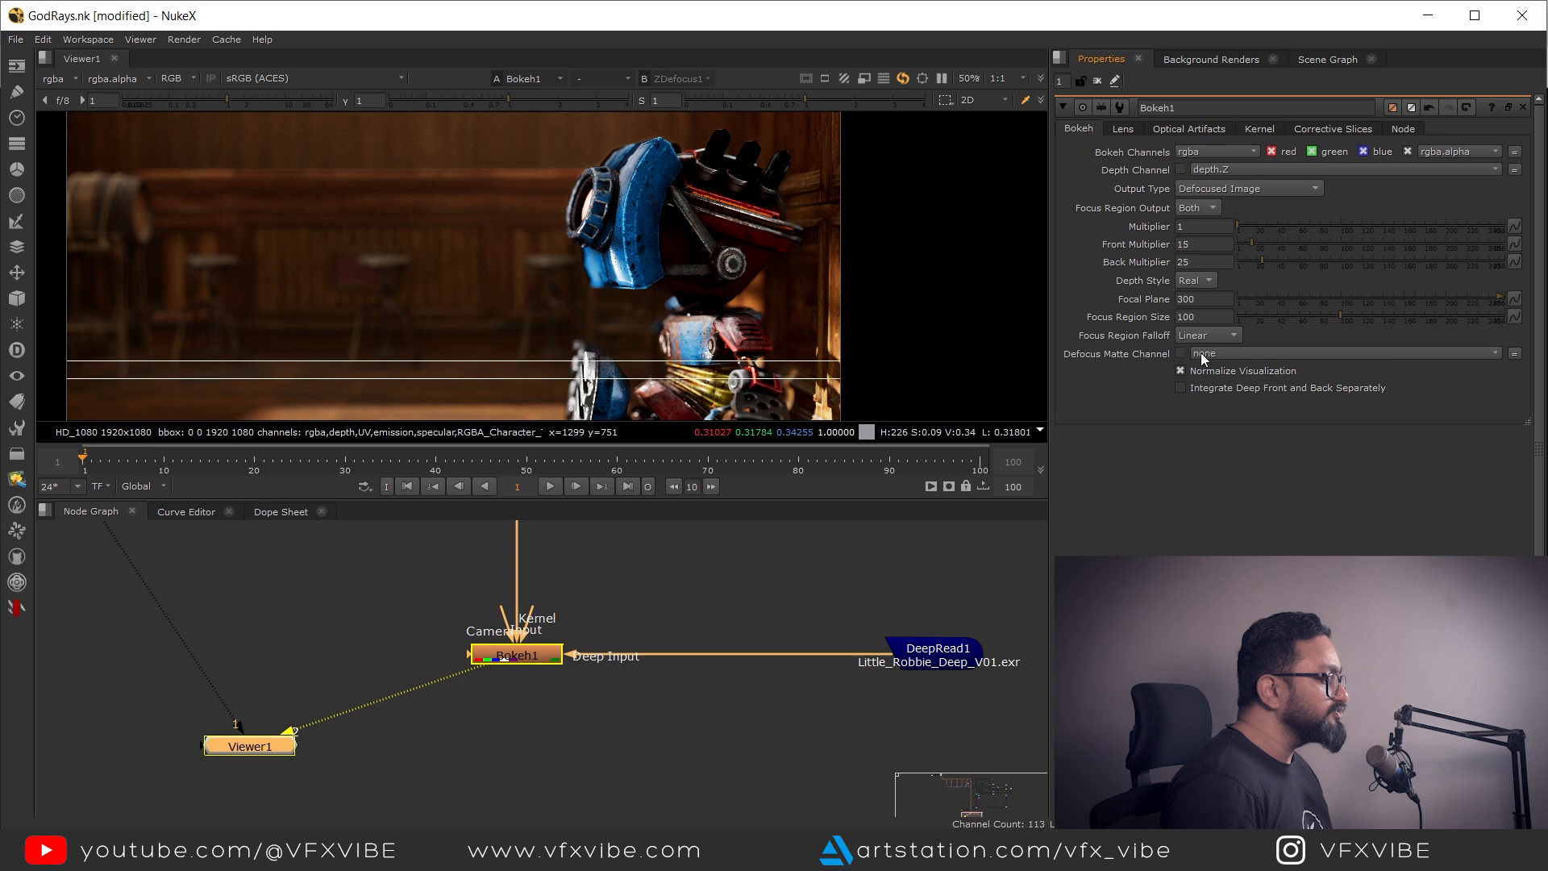
{"action": "double_click", "coordinate": [1196, 299]}
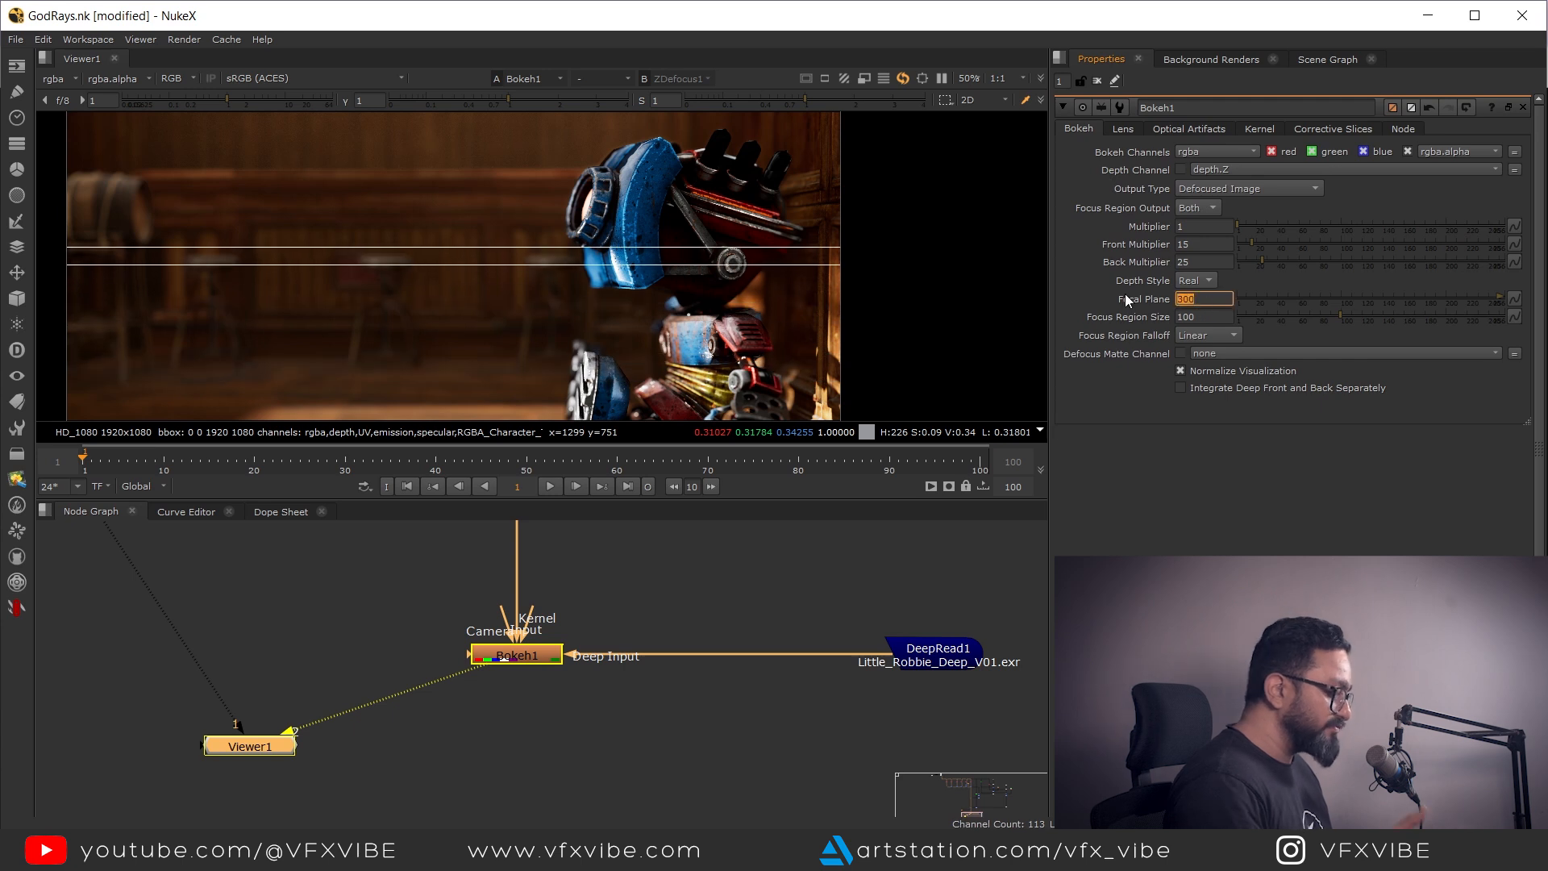
{"action": "type", "text": "100"}
{"action": "key", "text": "Return"}
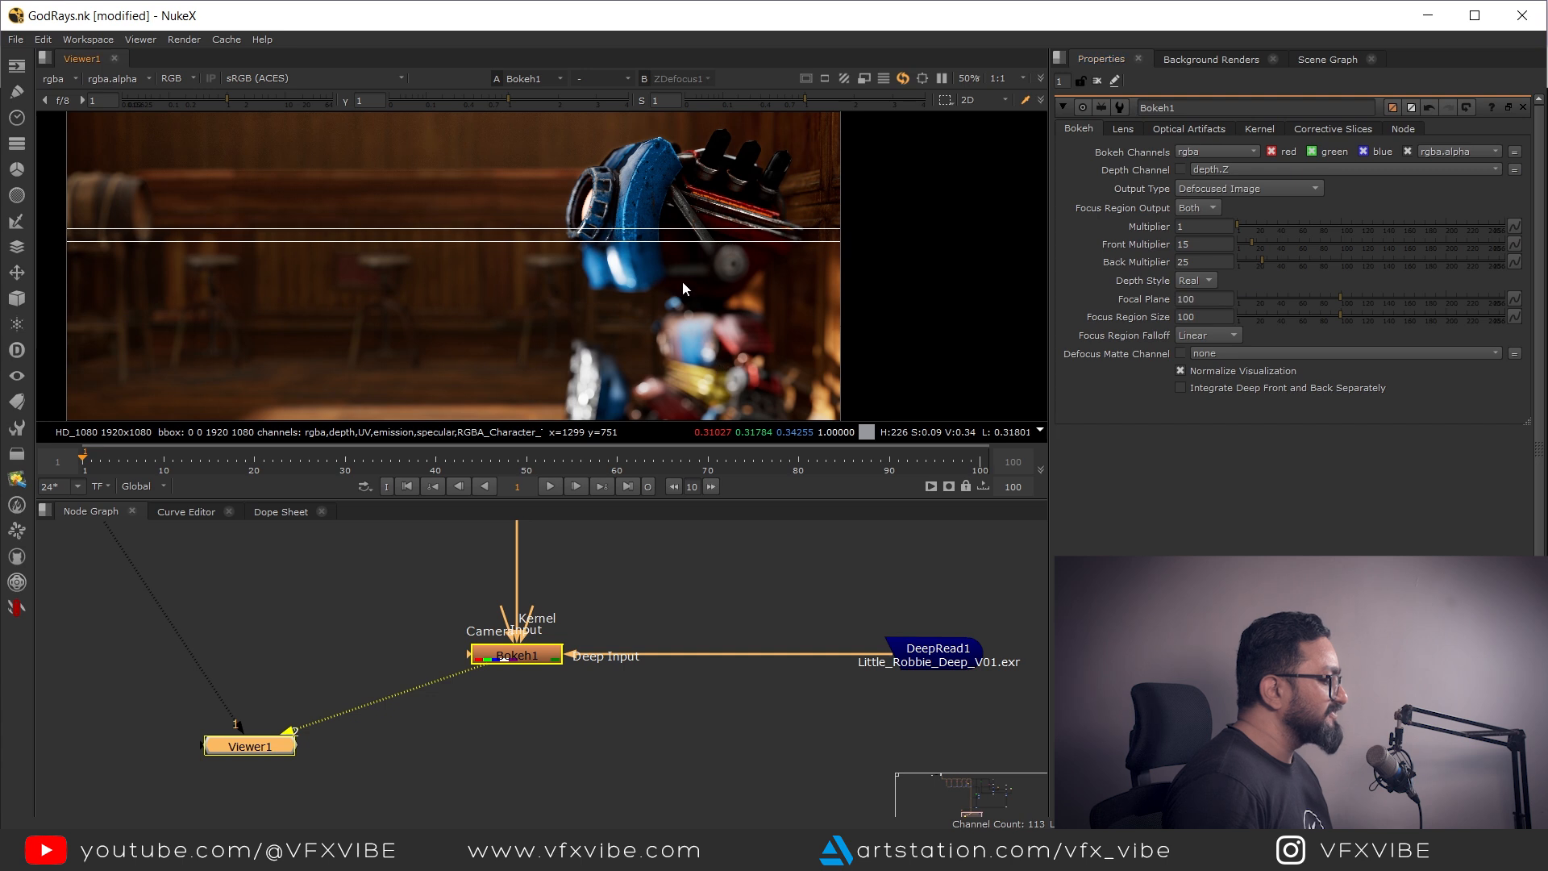
{"action": "scroll", "coordinate": [694, 308], "scroll_direction": "up", "scroll_amount": 4}
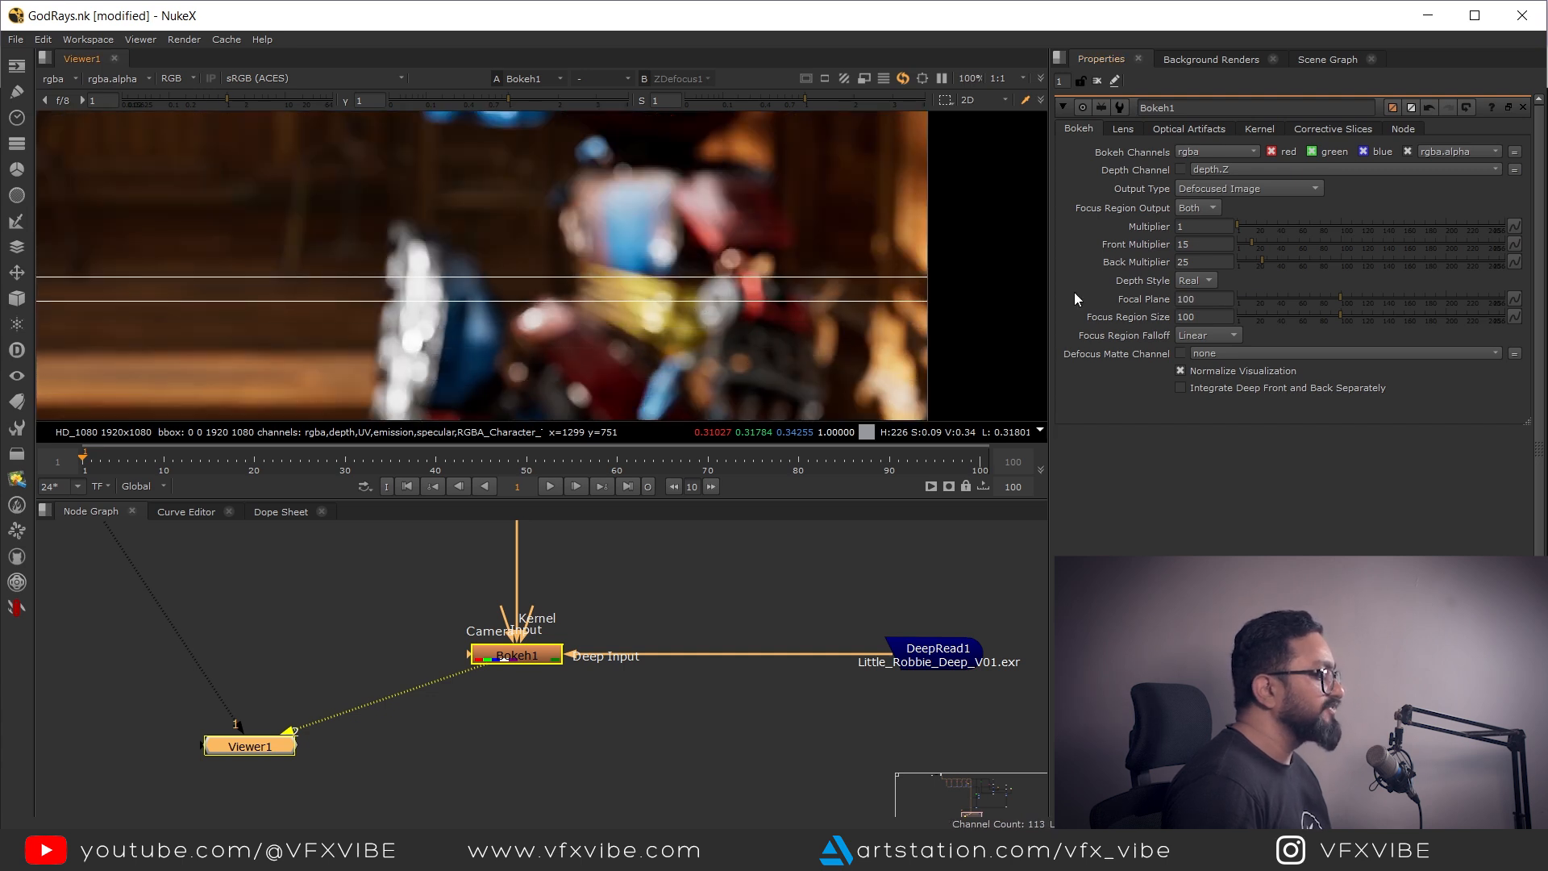
Compare Bokeh1's Bloom at 5, 0 and 1 on the defocused highlights, and leave it at 2
{"action": "left_click", "coordinate": [1220, 129]}
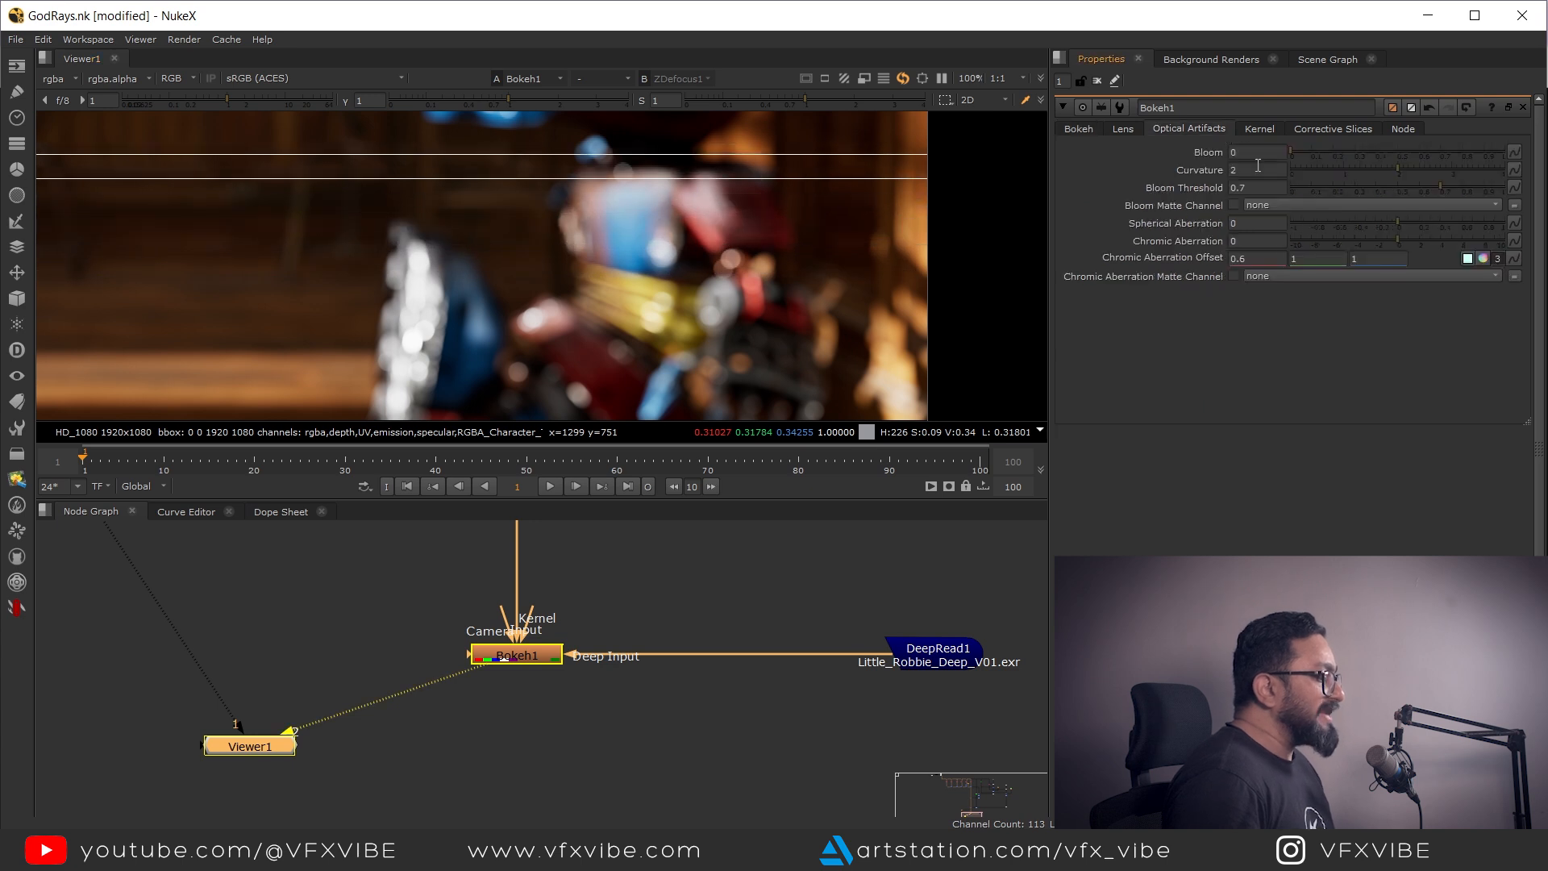
{"action": "left_click", "coordinate": [1254, 153]}
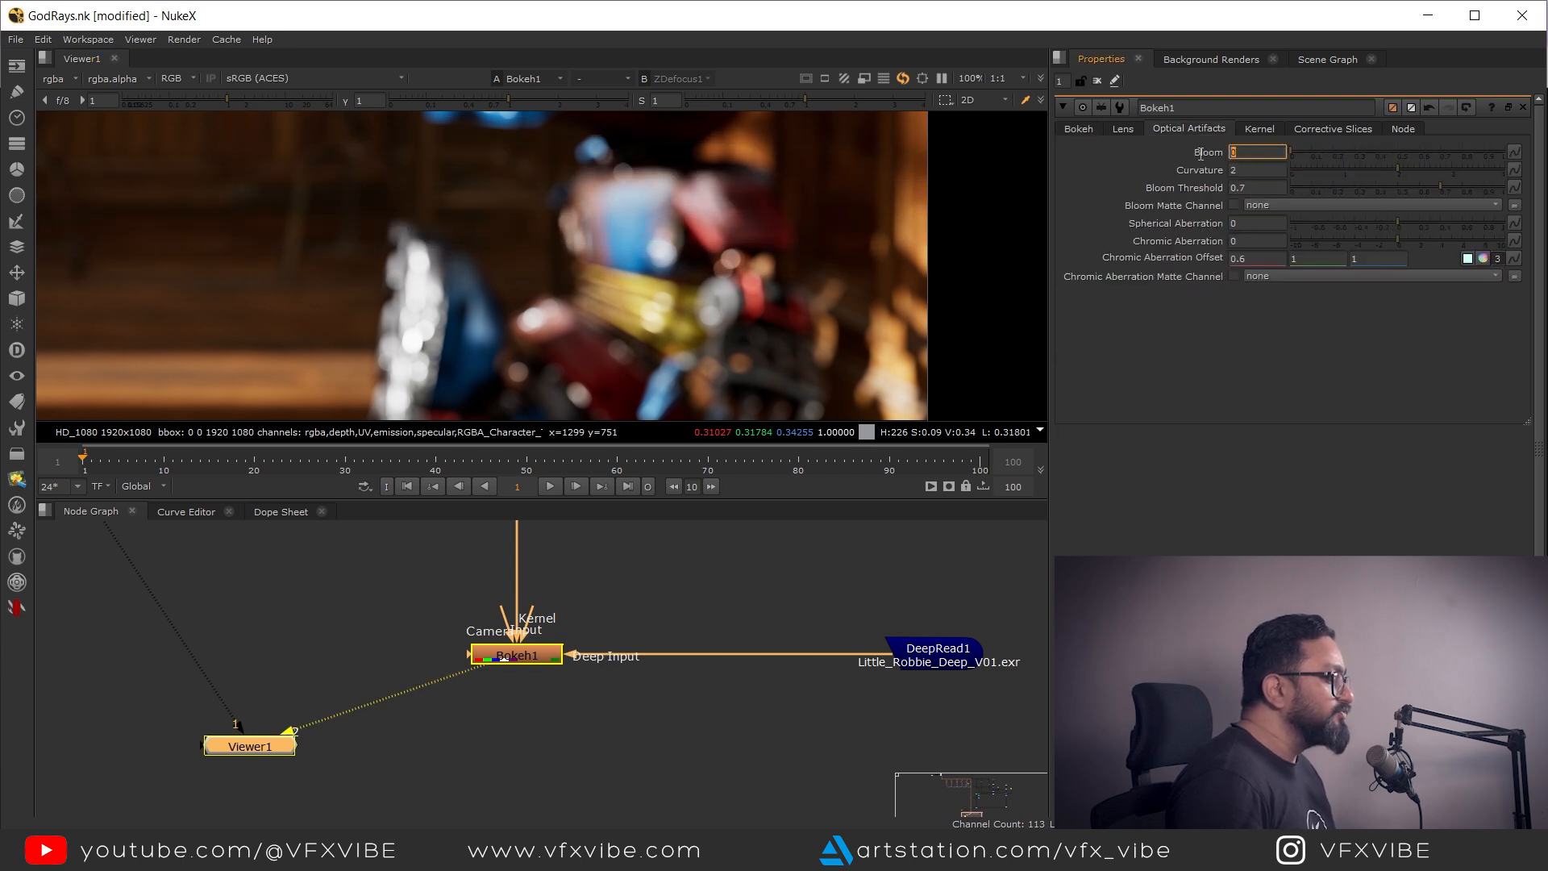
{"action": "type", "text": "5"}
{"action": "key", "text": "Return"}
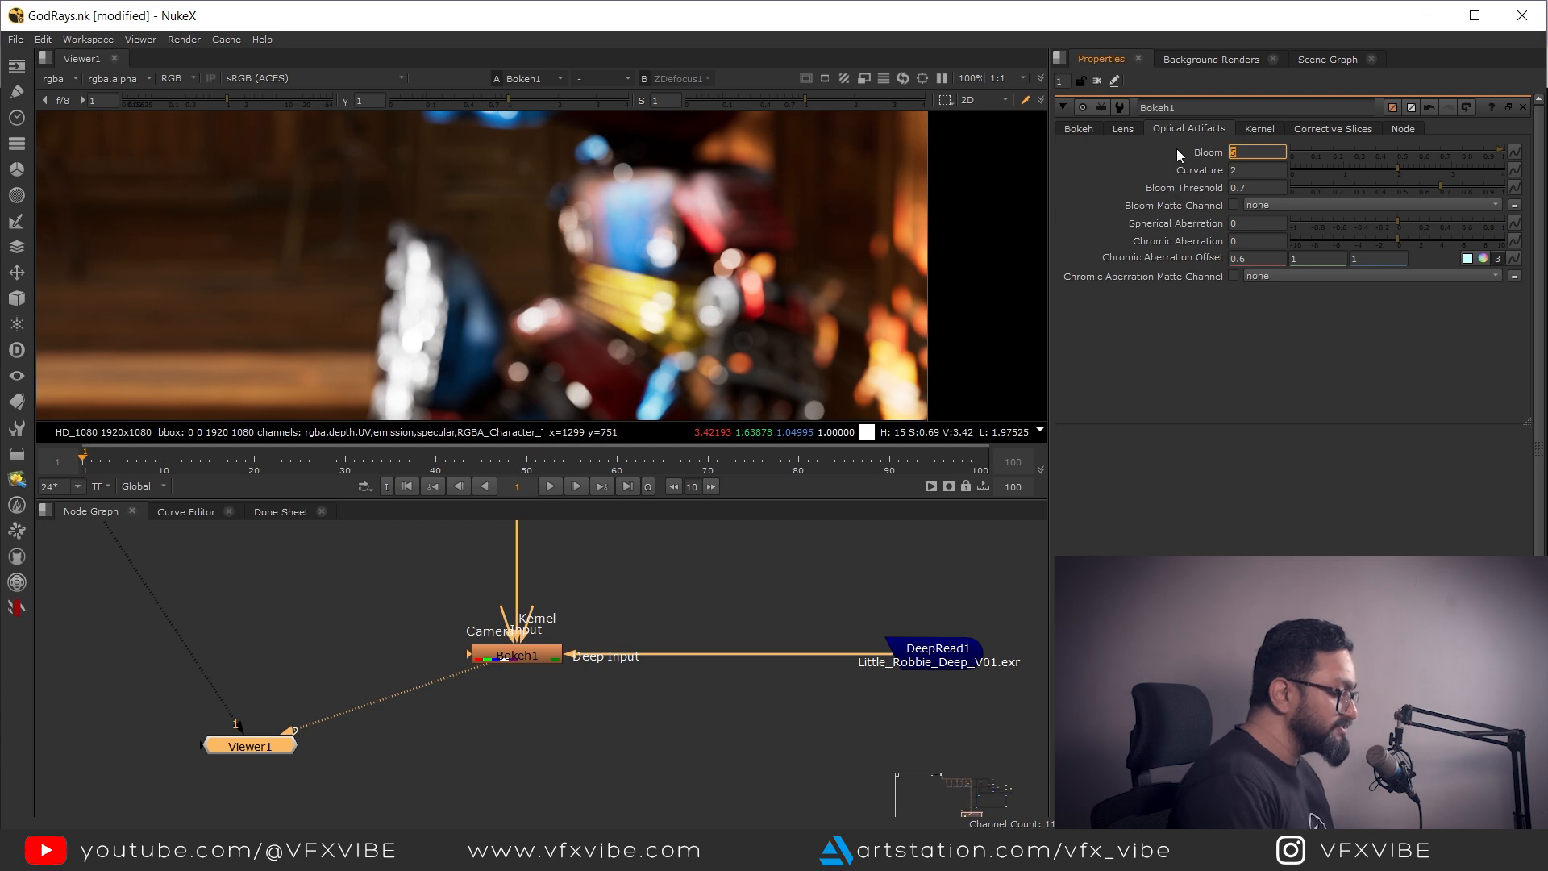
{"action": "type", "text": "0"}
{"action": "key", "text": "Return"}
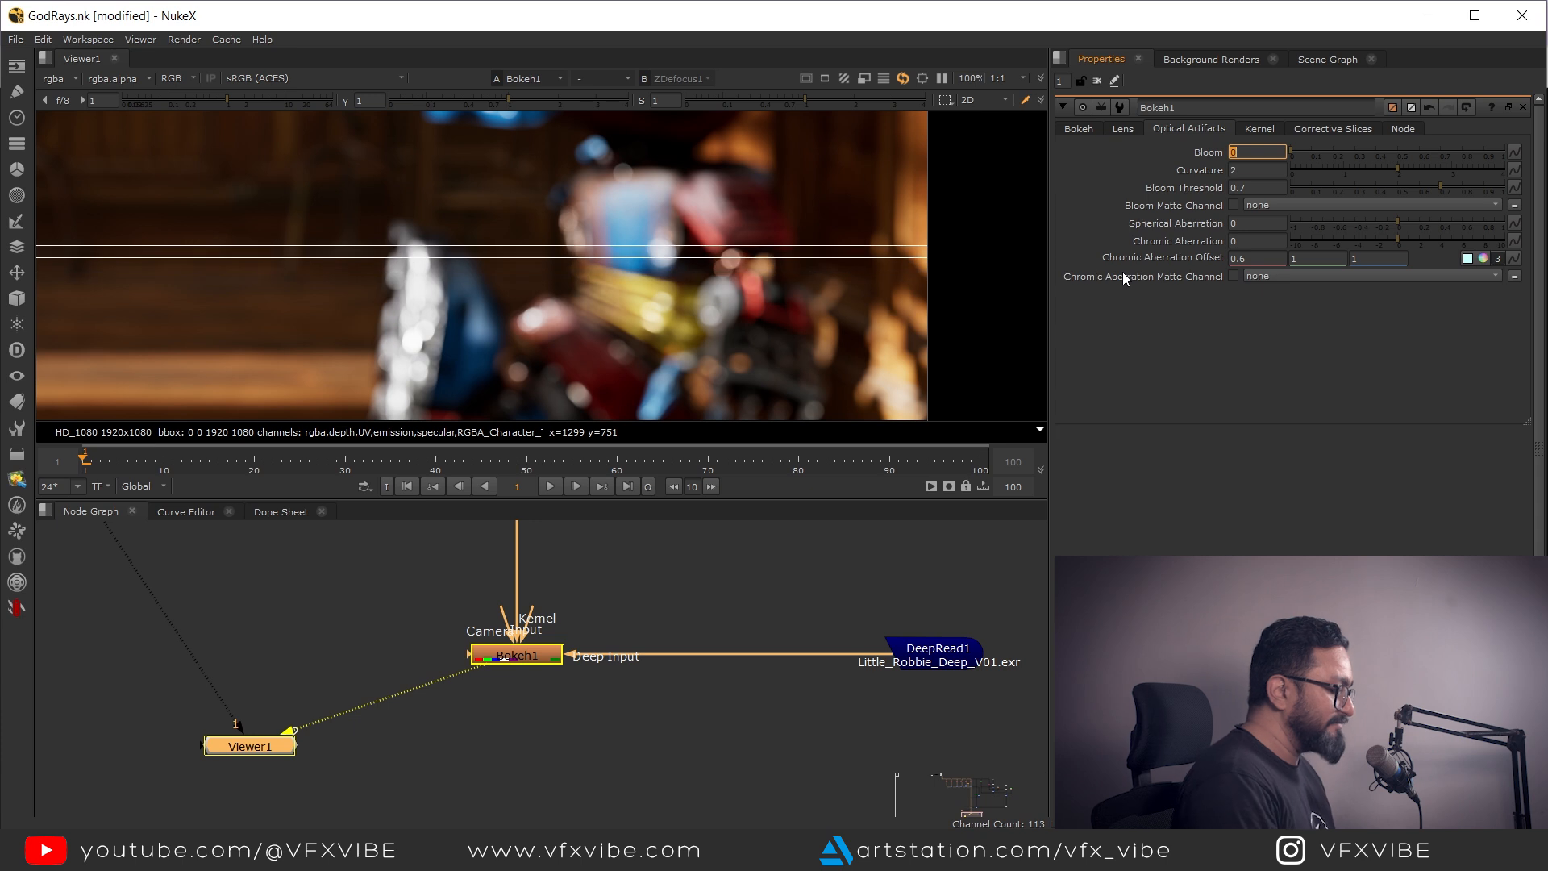
{"action": "type", "text": "1"}
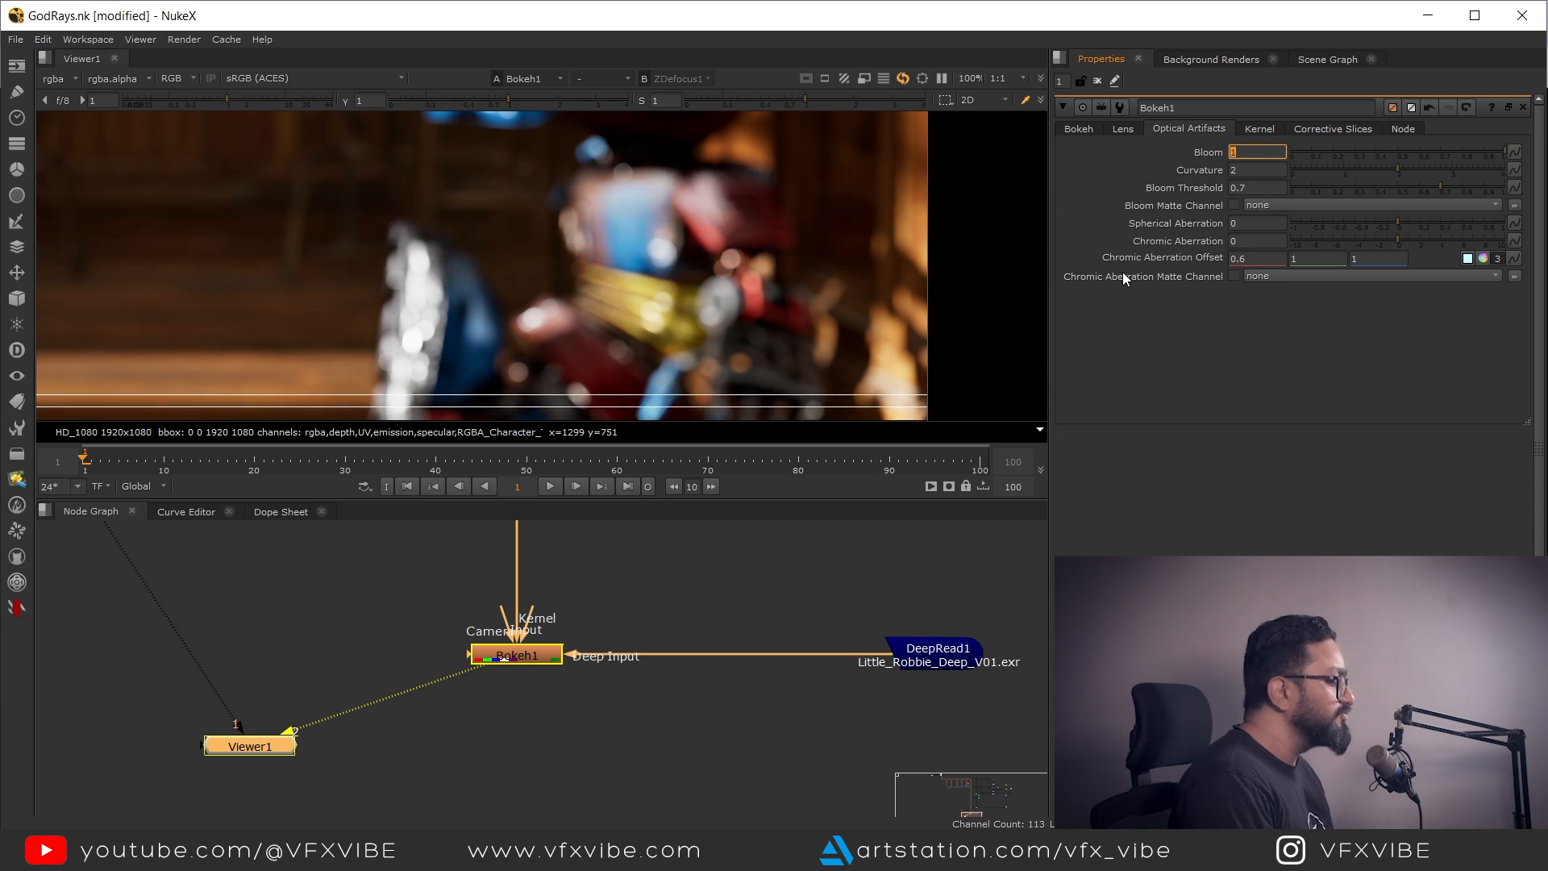
{"action": "type", "text": "2"}
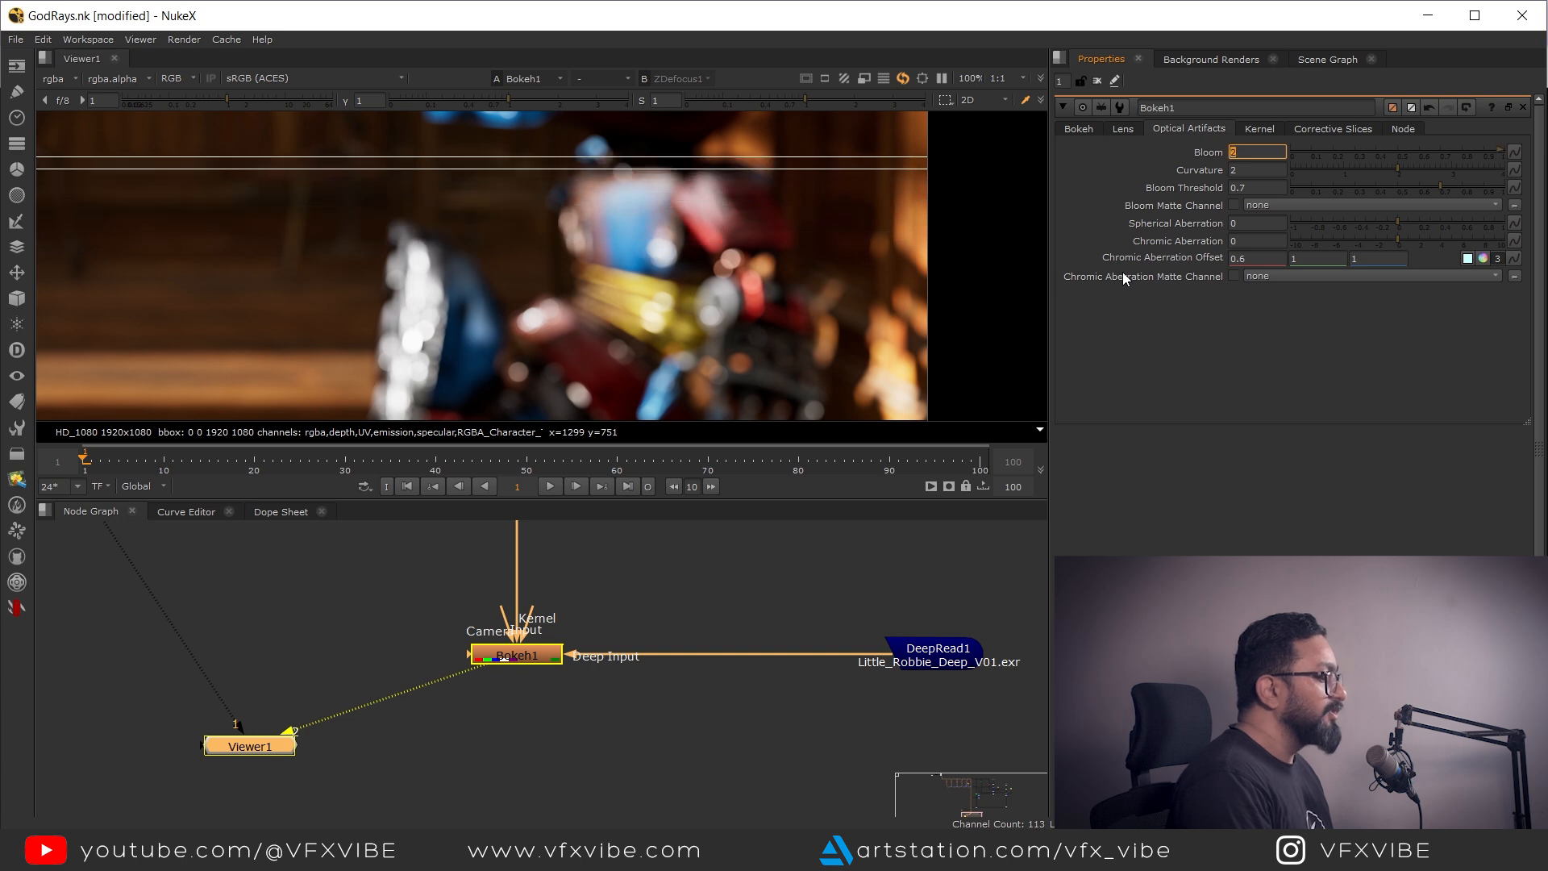
{"action": "key", "text": "Return"}
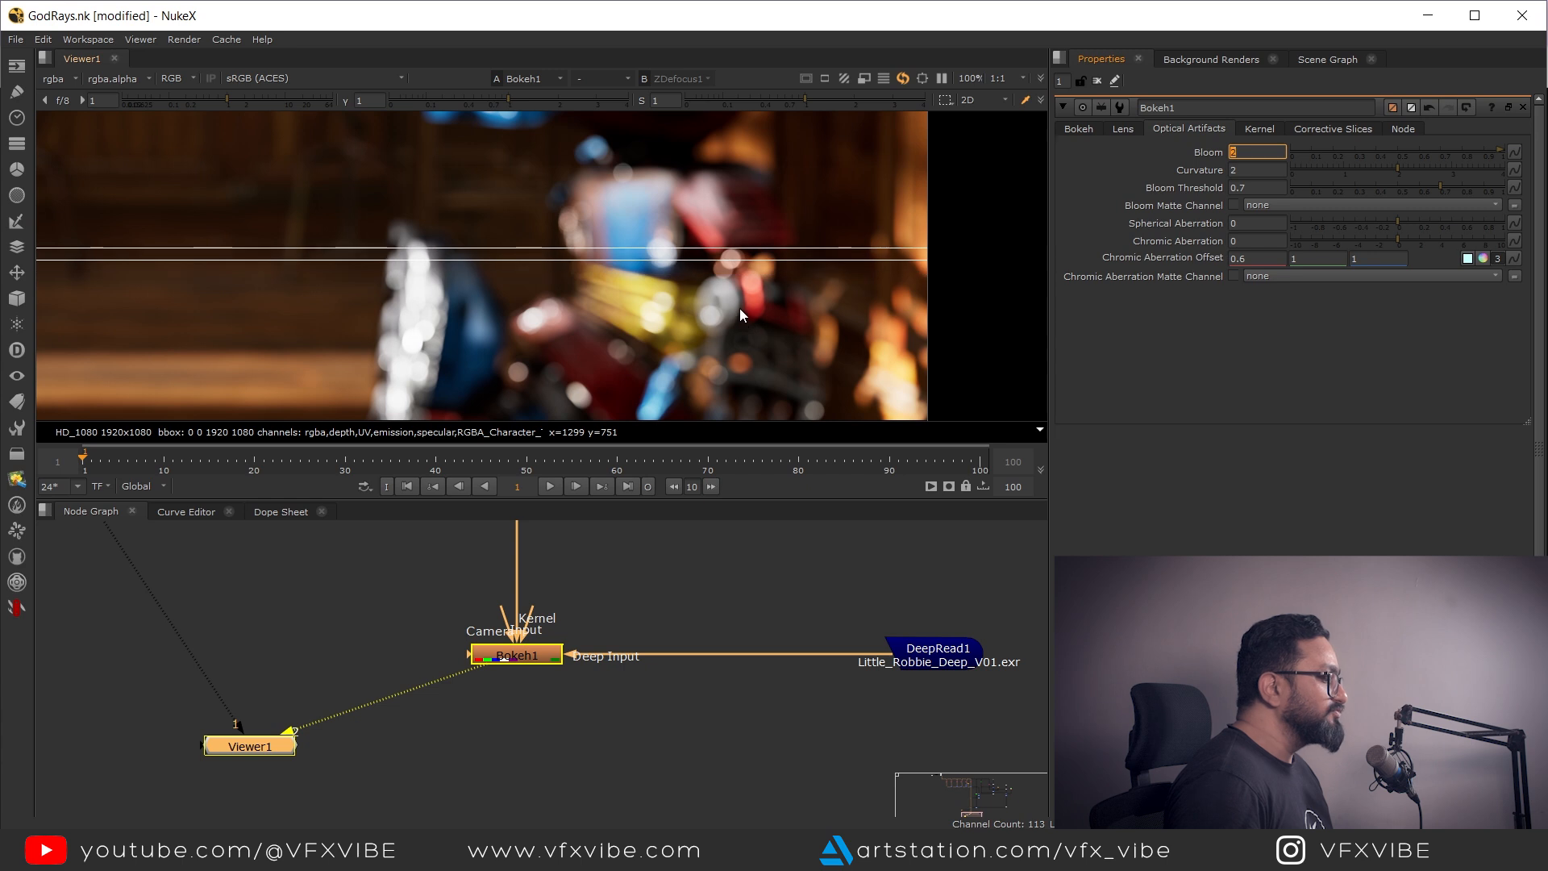
Try Bokeh1's bloom Curvature at 0 and 4 on the highlights around the robot's torso, and return it to 2
{"action": "scroll", "coordinate": [725, 300], "scroll_direction": "up", "scroll_amount": 5}
{"action": "middle_click_drag", "start_coordinate": [873, 239], "coordinate": [823, 284]}
{"action": "double_click", "coordinate": [1253, 171]}
{"action": "type", "text": "0"}
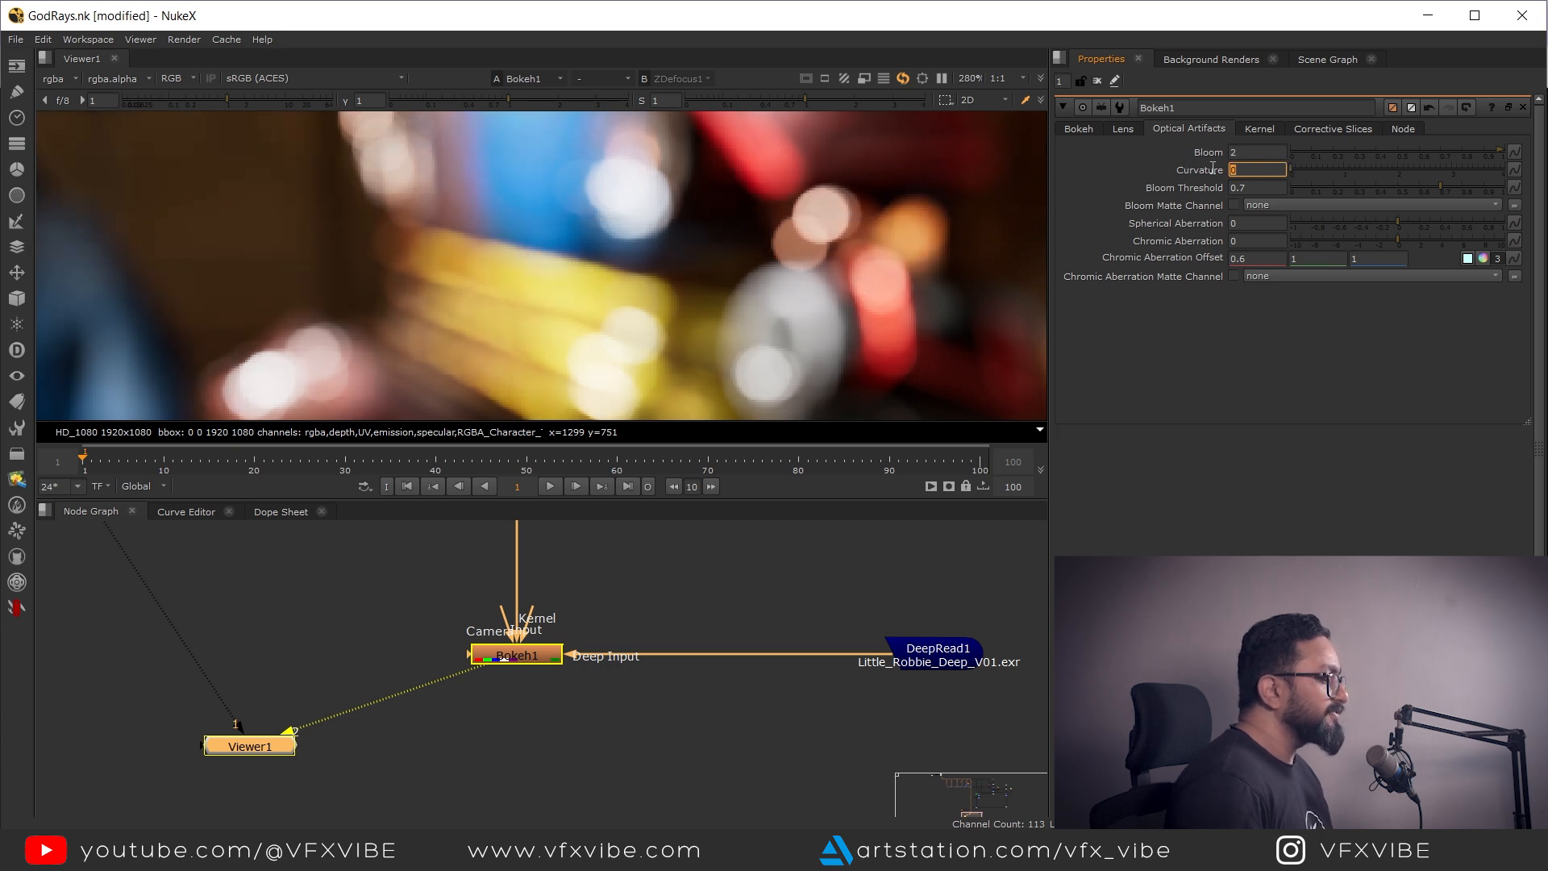
{"action": "type", "text": "4"}
{"action": "key", "text": "Return"}
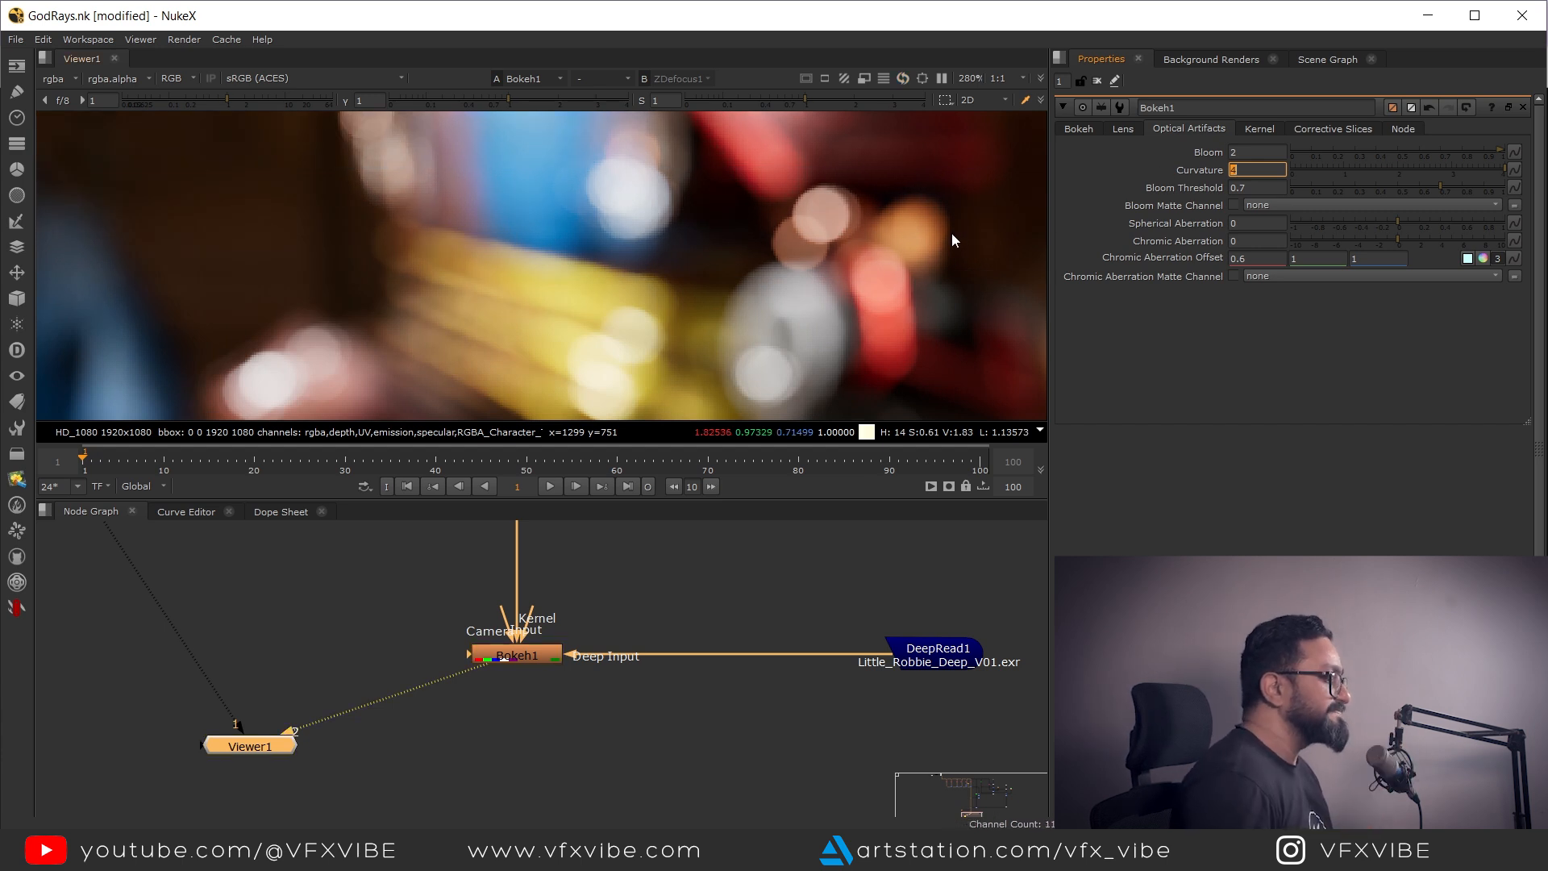
{"action": "type", "text": "2"}
{"action": "key", "text": "Return"}
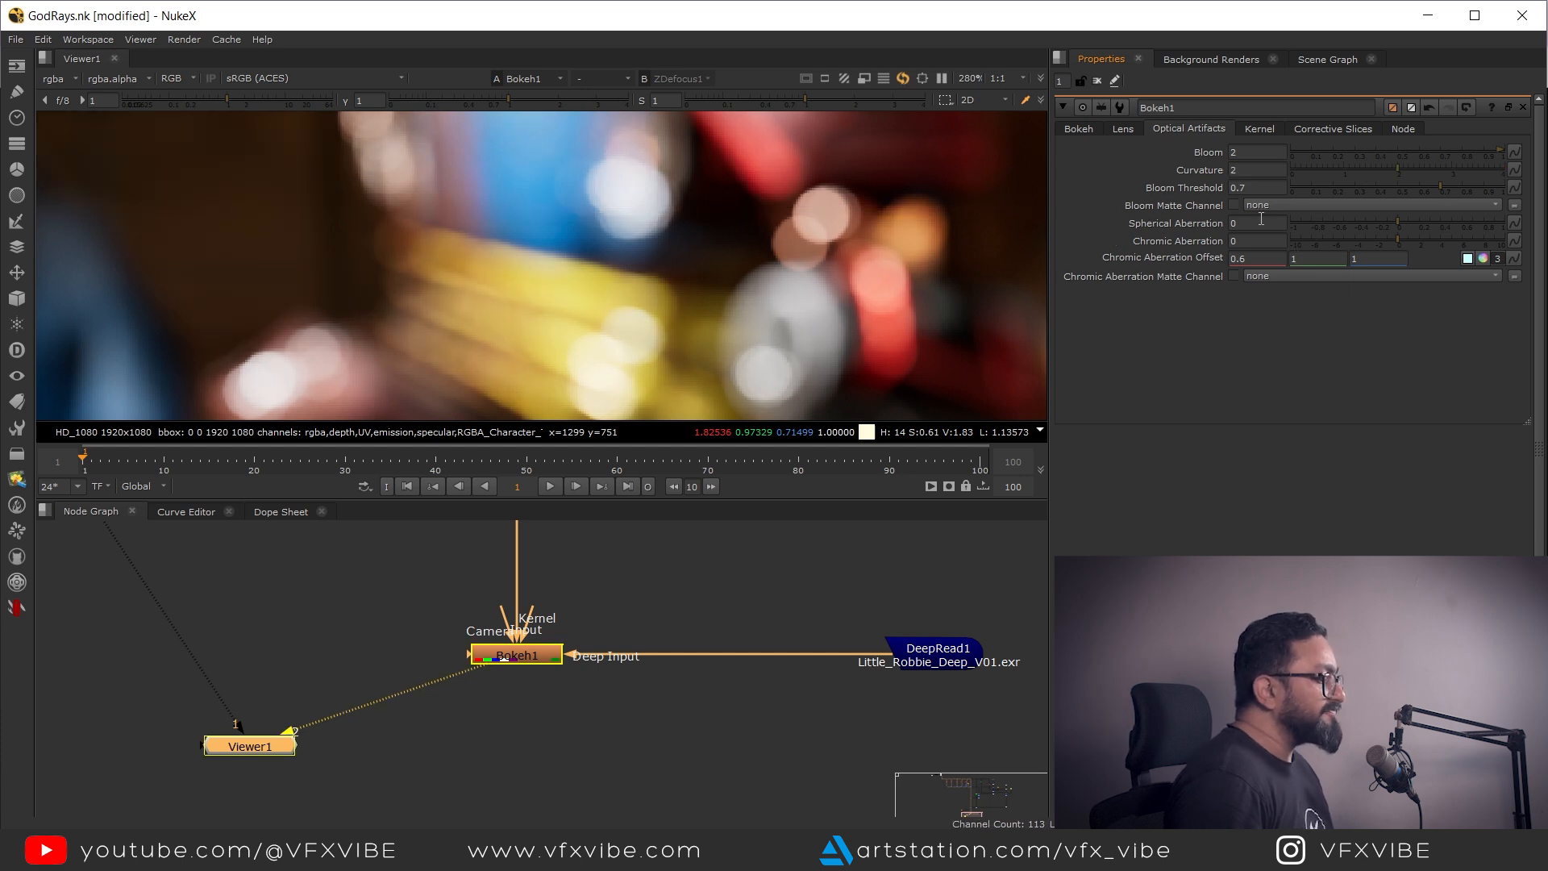
Try Bokeh1's Bloom Threshold at 0 and restore it to 0.7
{"action": "left_click", "coordinate": [1439, 185]}
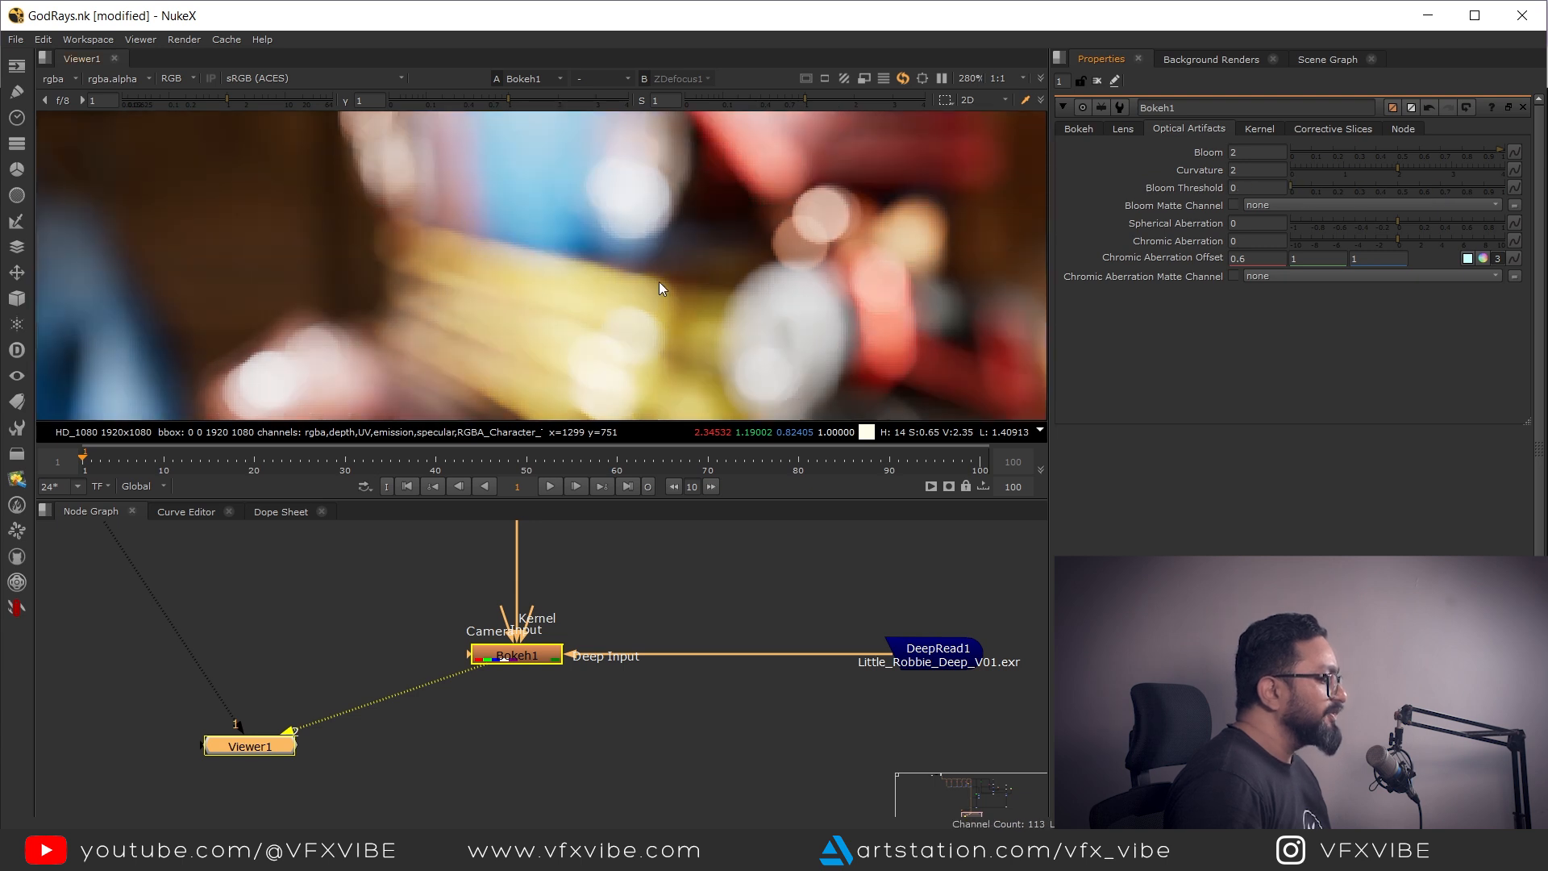
{"action": "scroll", "coordinate": [669, 278], "scroll_direction": "down", "scroll_amount": 2}
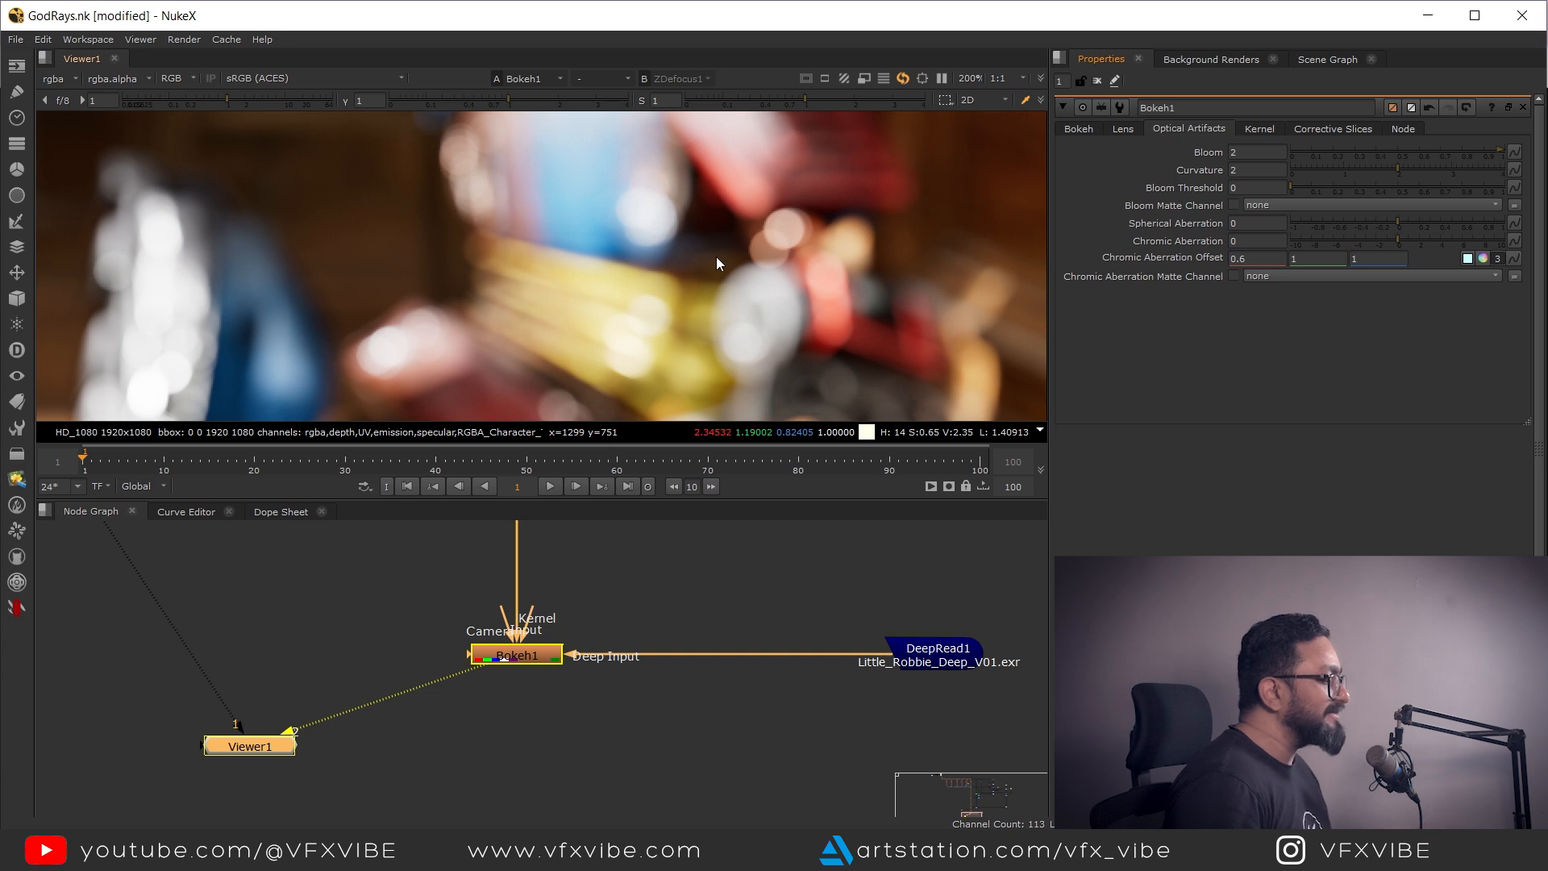
{"action": "left_click_drag", "start_coordinate": [1297, 186], "coordinate": [1510, 189]}
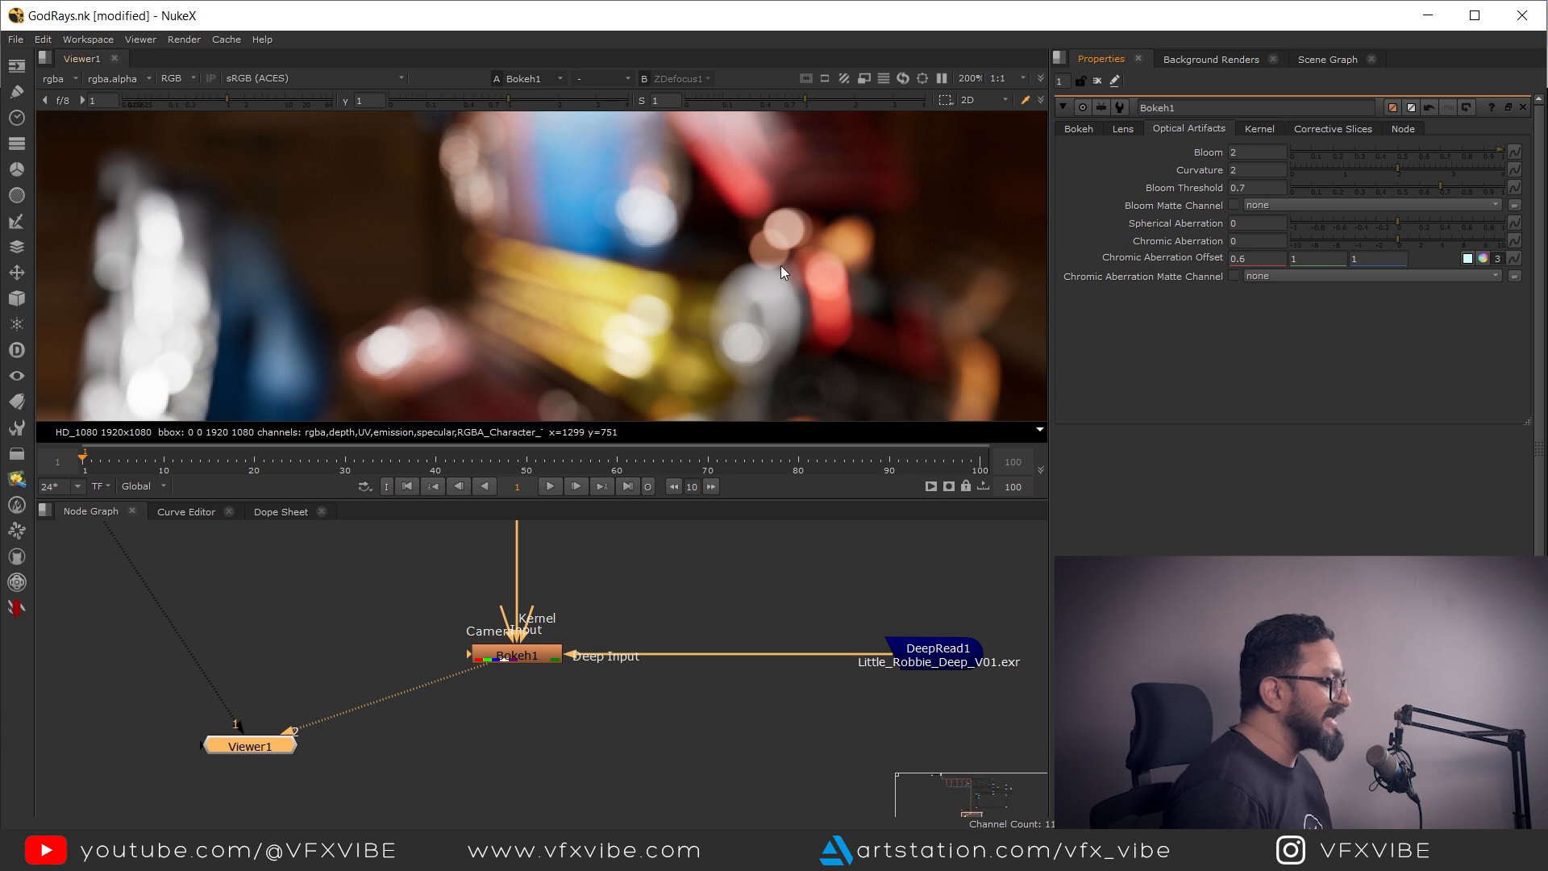
Compare Bokeh1's Spherical Aberration at 1 and -1 on the out-of-focus highlights, and return it to 0
{"action": "middle_click_drag", "start_coordinate": [808, 282], "coordinate": [896, 186]}
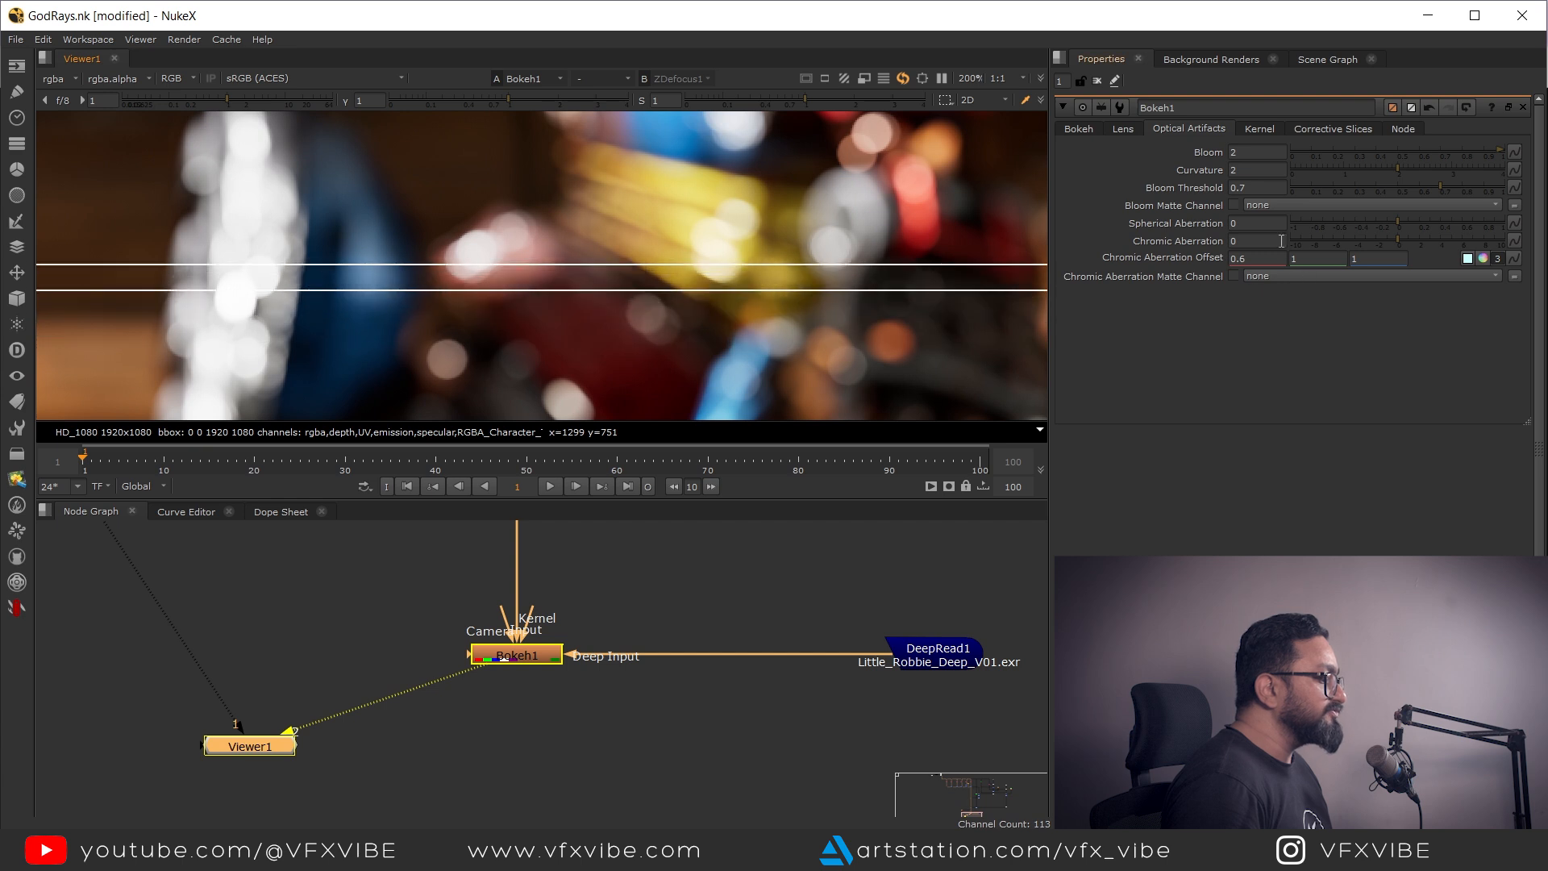
{"action": "left_click", "coordinate": [1257, 223]}
{"action": "type", "text": "1"}
{"action": "key", "text": "Return"}
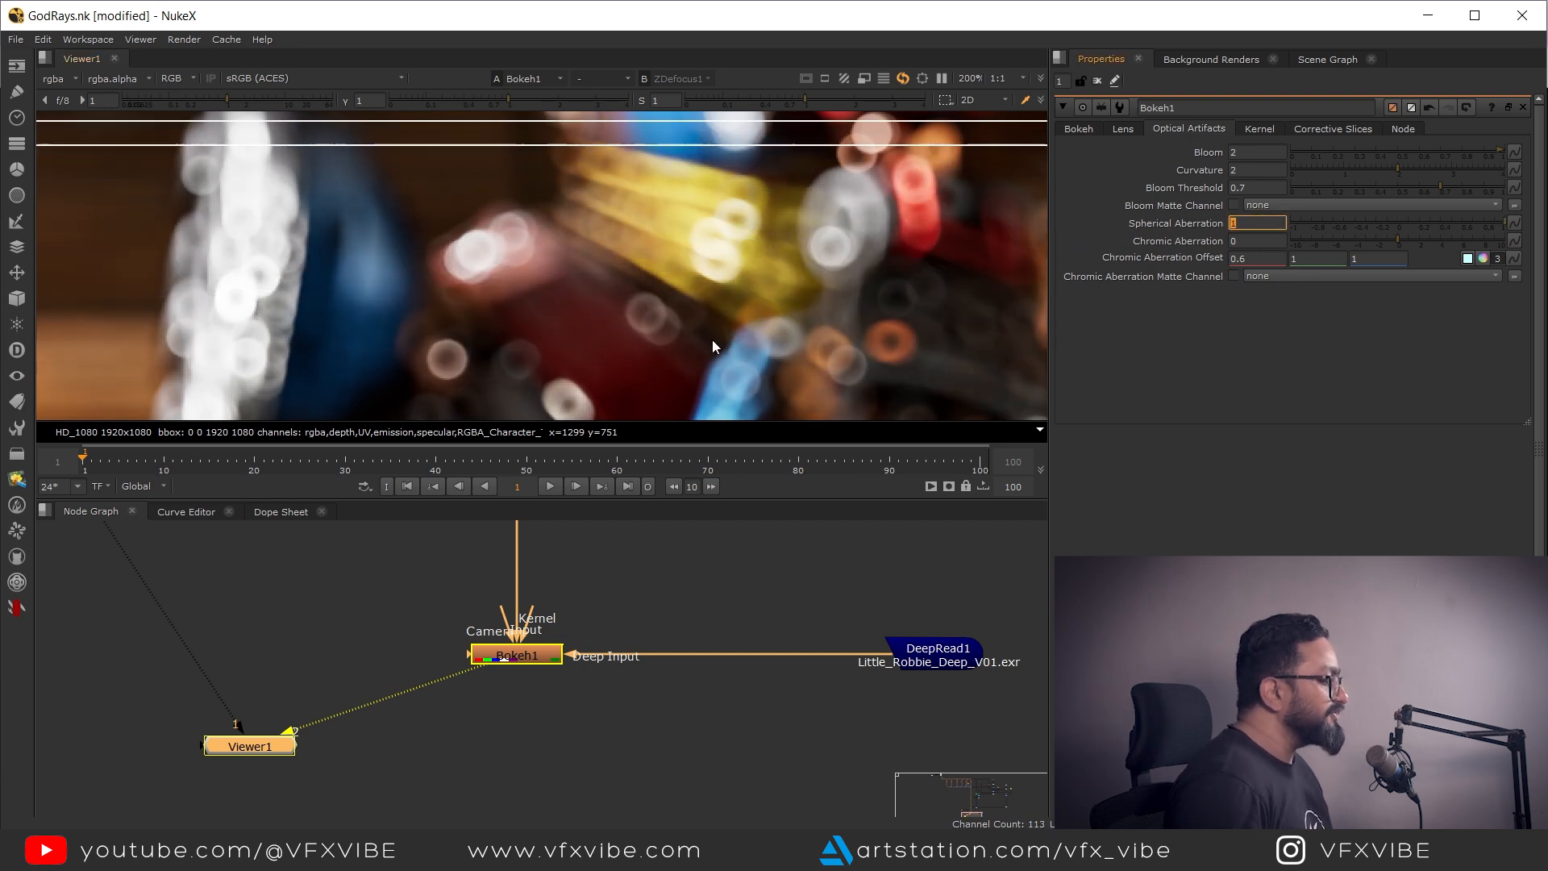
{"action": "scroll", "coordinate": [837, 268], "scroll_direction": "up", "scroll_amount": 2}
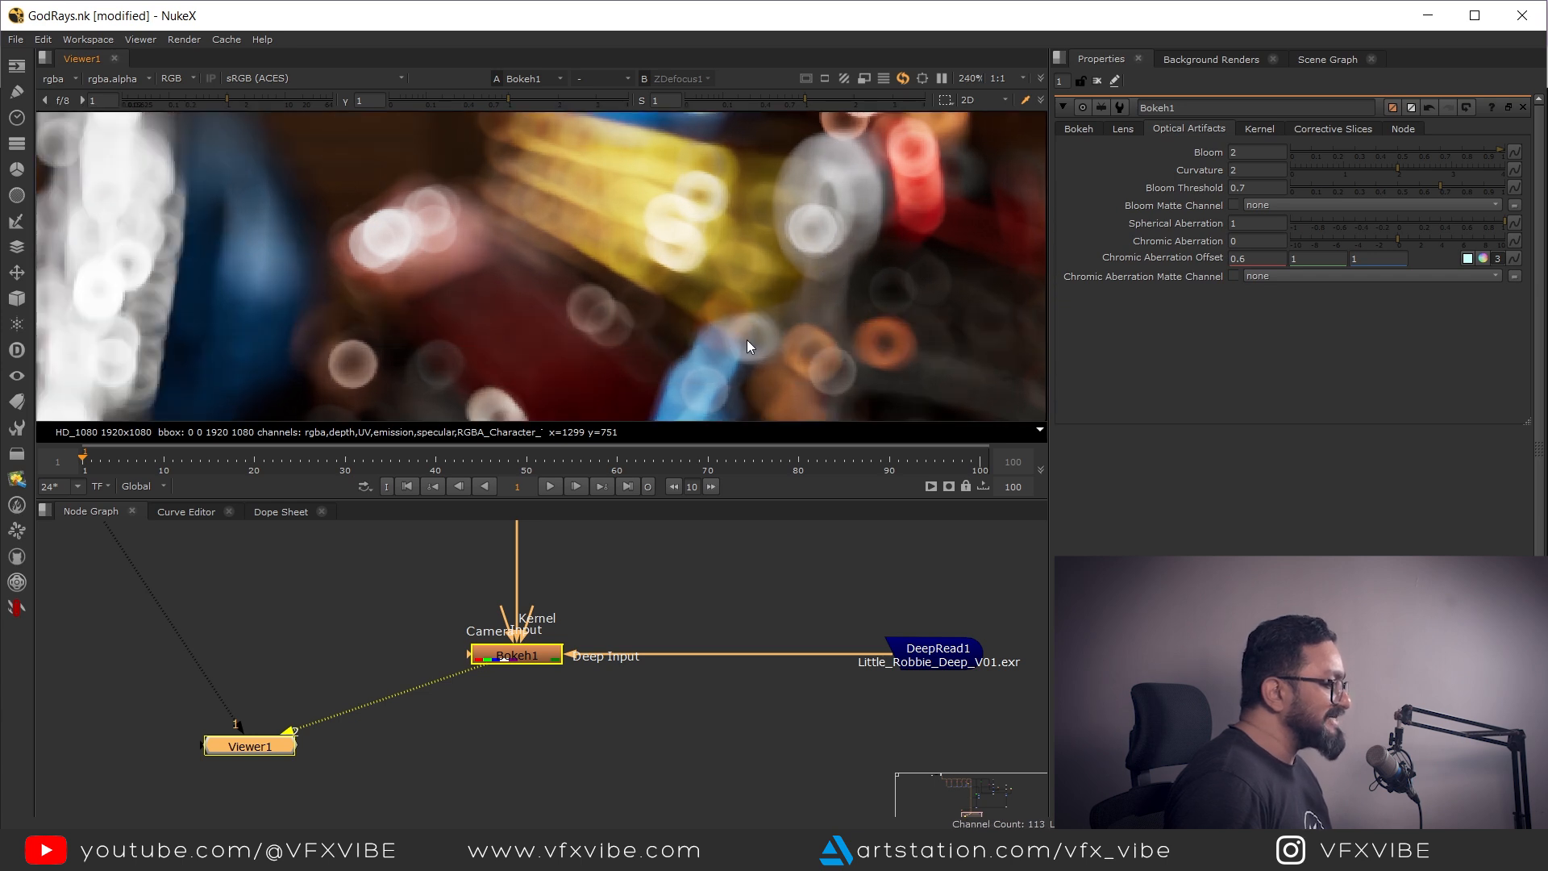
{"action": "middle_click_drag", "start_coordinate": [632, 331], "coordinate": [655, 244]}
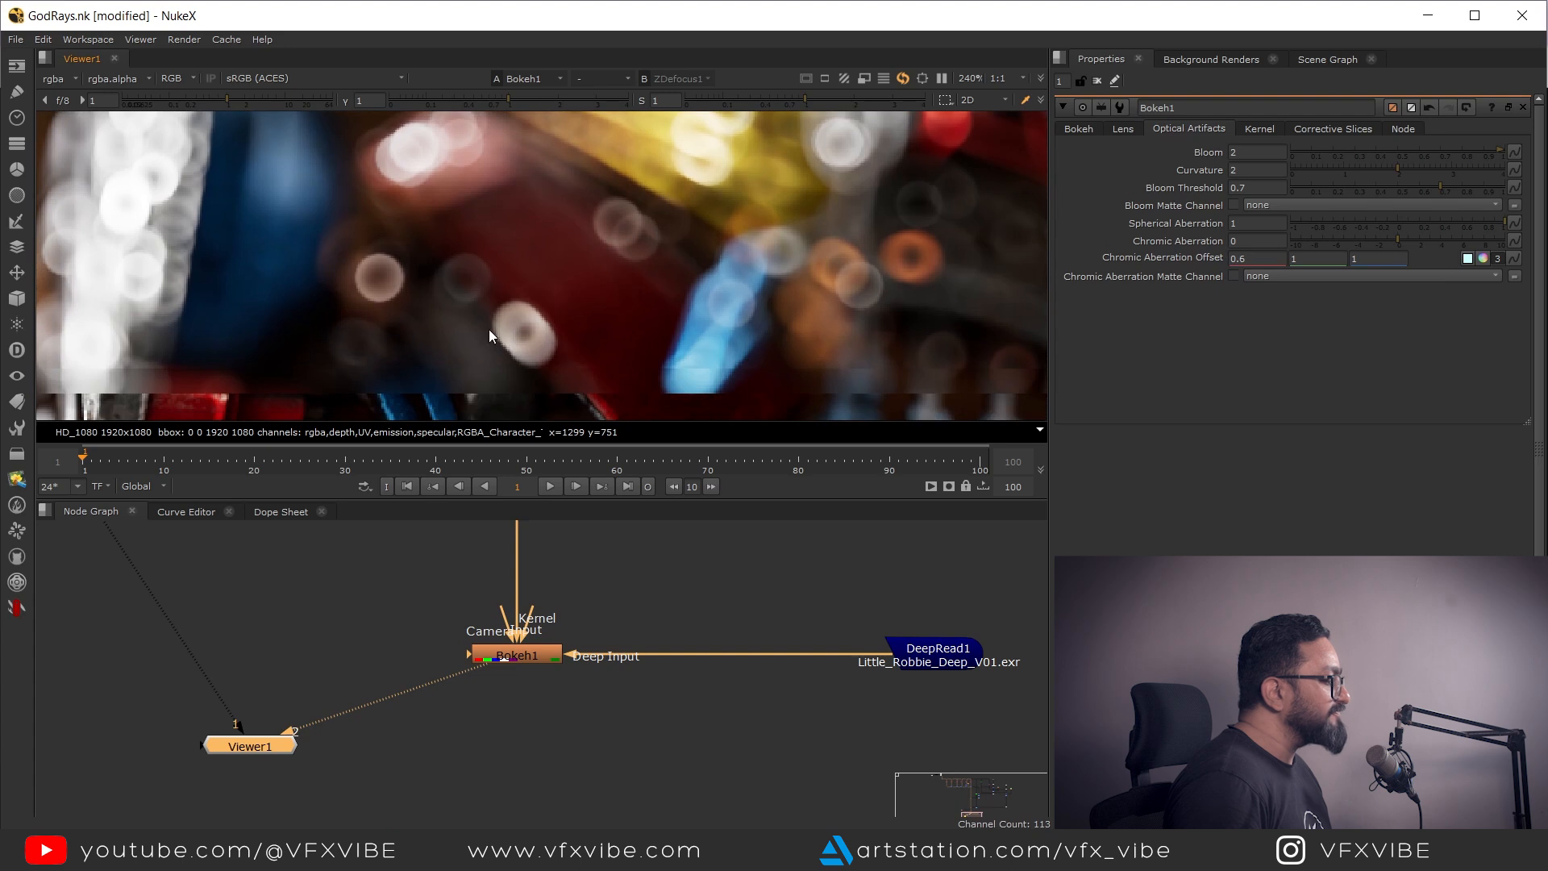
{"action": "left_click", "coordinate": [1398, 221]}
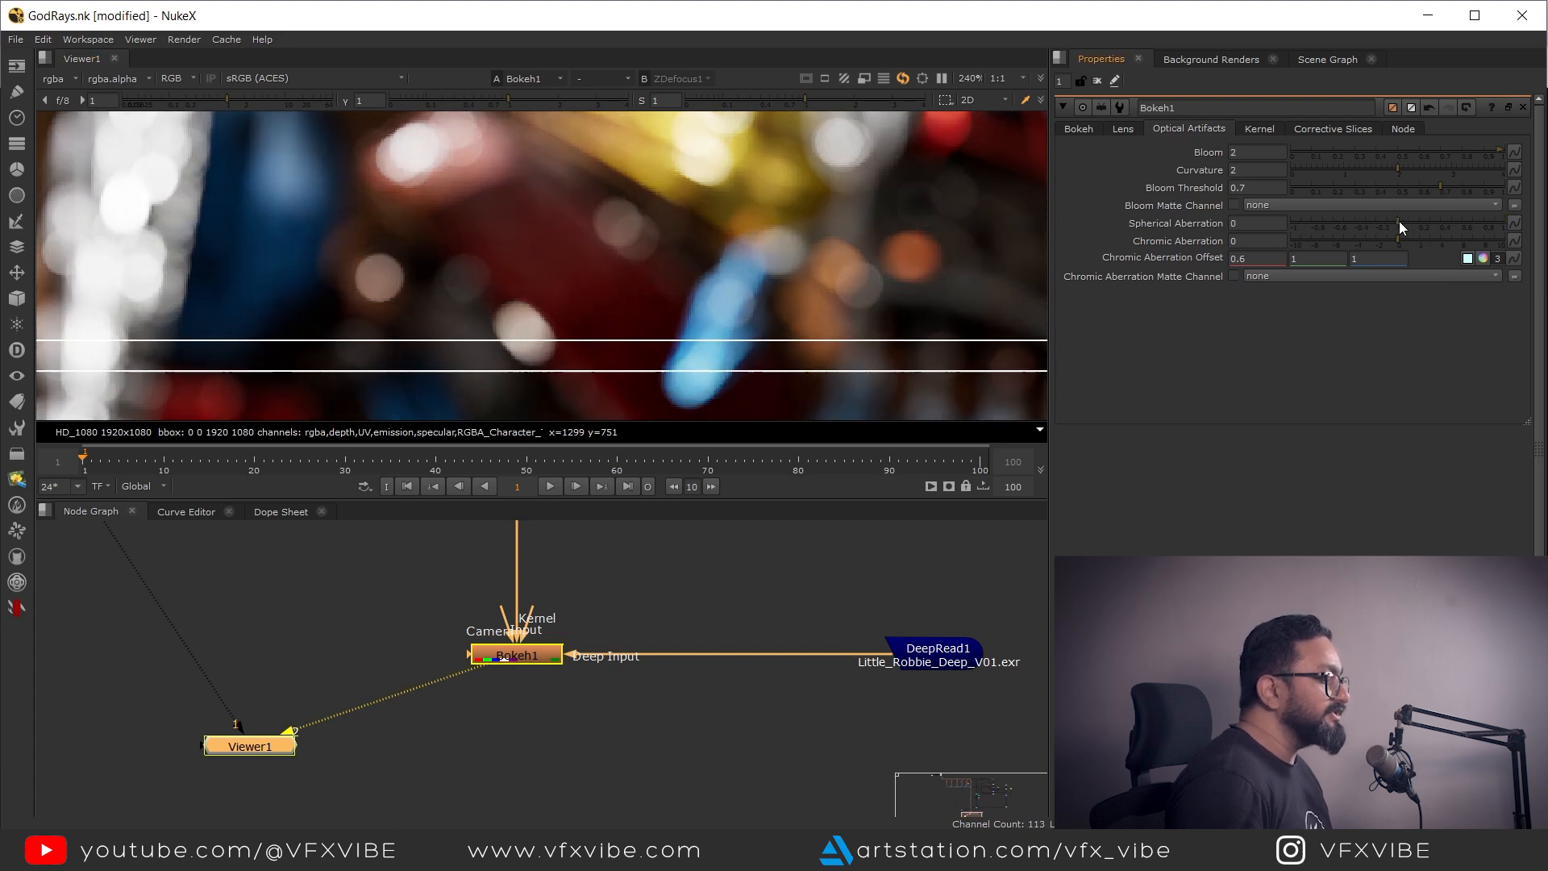
{"action": "left_click_drag", "start_coordinate": [1400, 228], "coordinate": [1076, 235]}
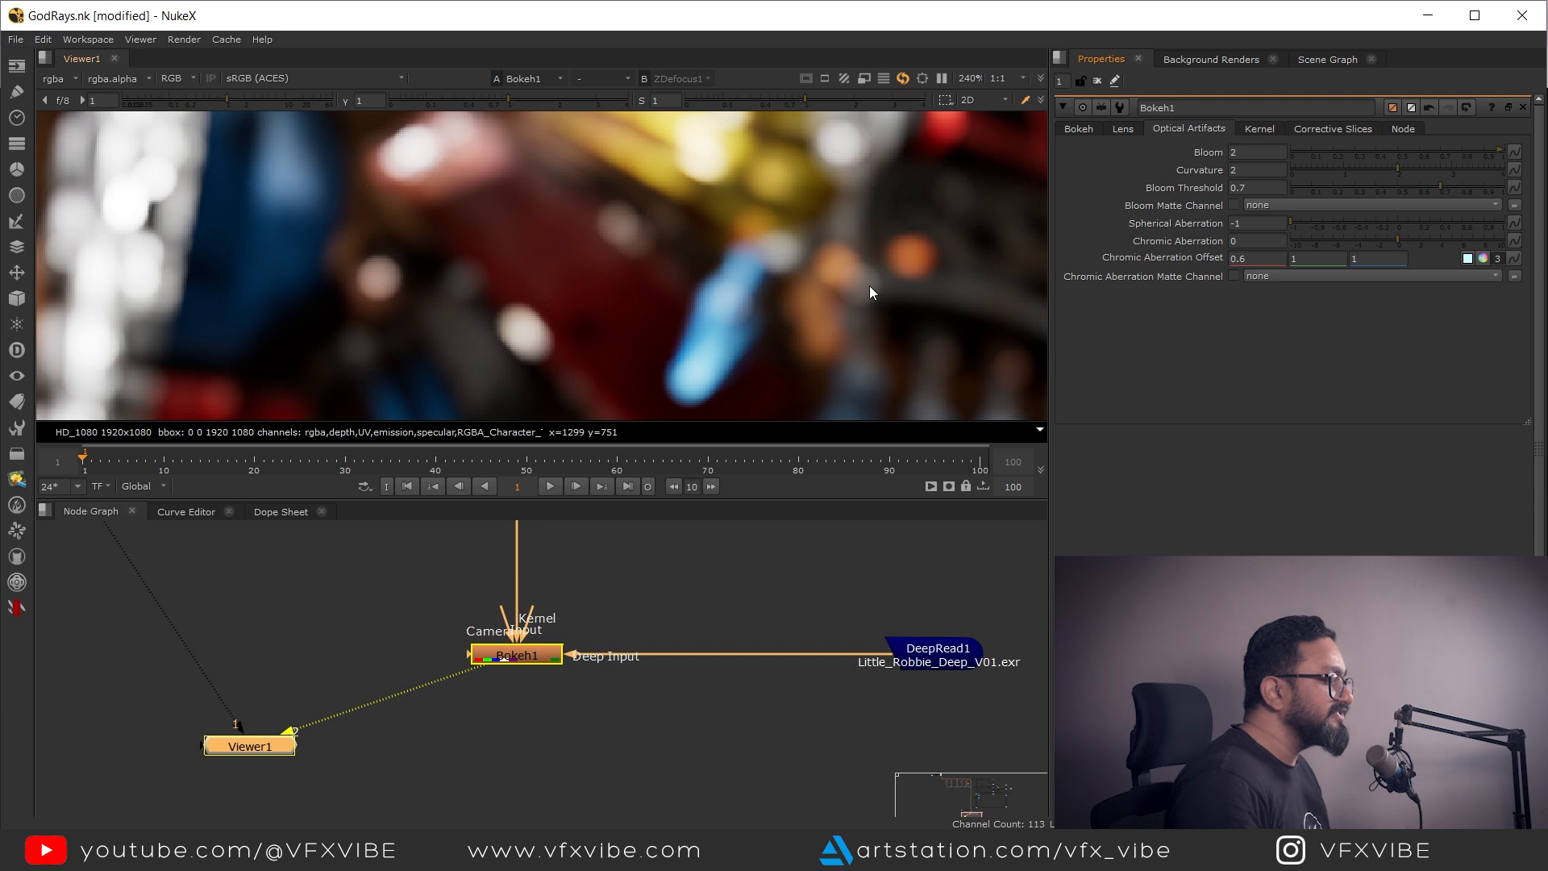
{"action": "left_click_drag", "start_coordinate": [1317, 224], "coordinate": [1398, 226]}
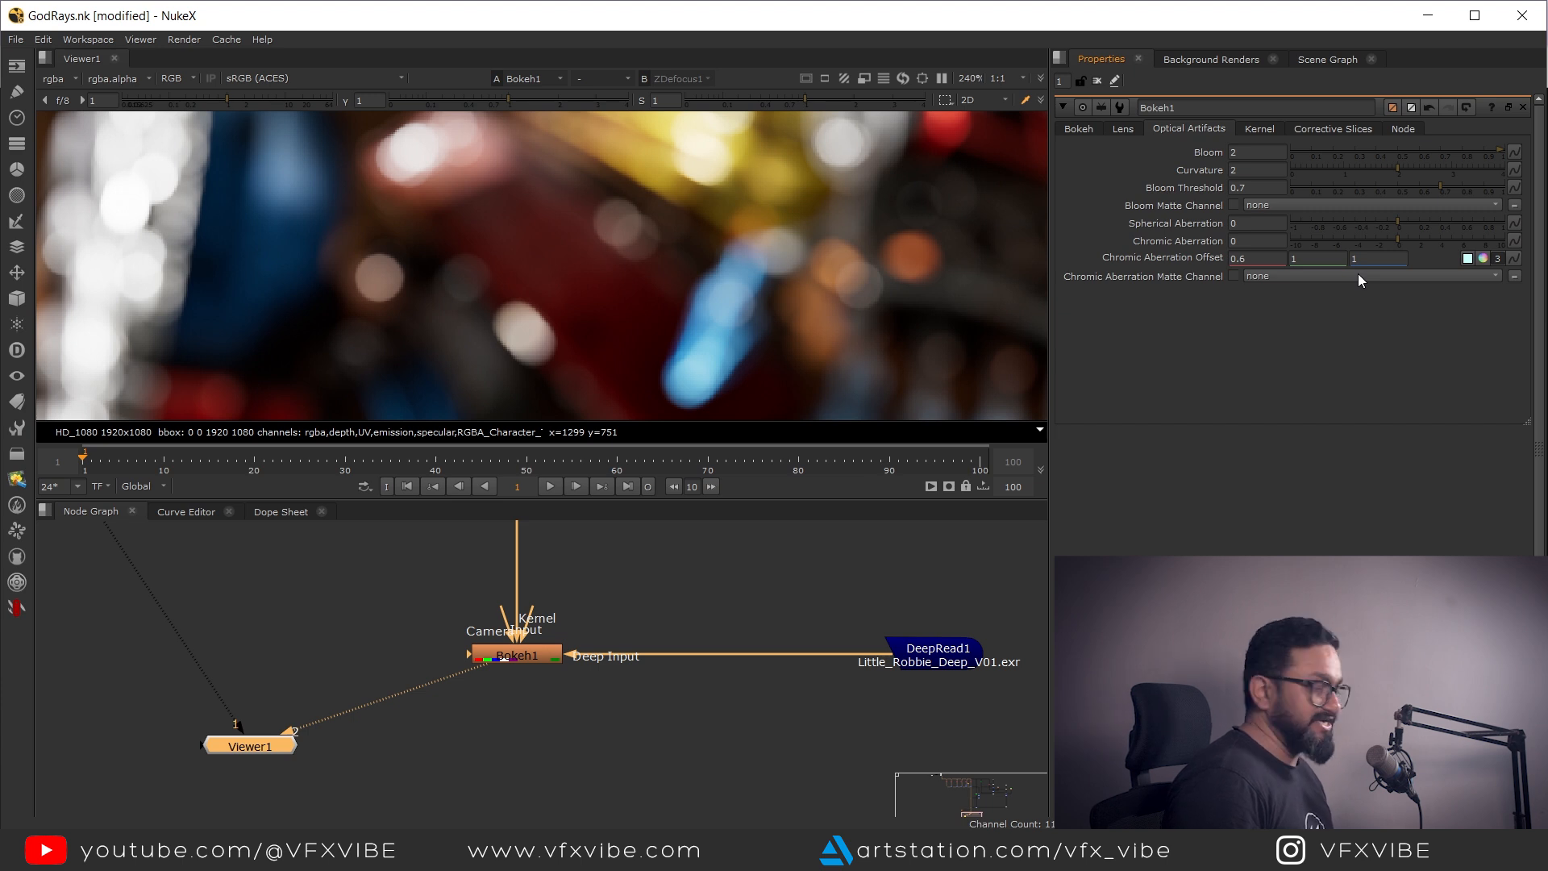
Set Bokeh1's Chromic Aberration to 1 and examine the color fringes on the out-of-focus highlights
{"action": "scroll", "coordinate": [845, 266], "scroll_direction": "up", "scroll_amount": 4}
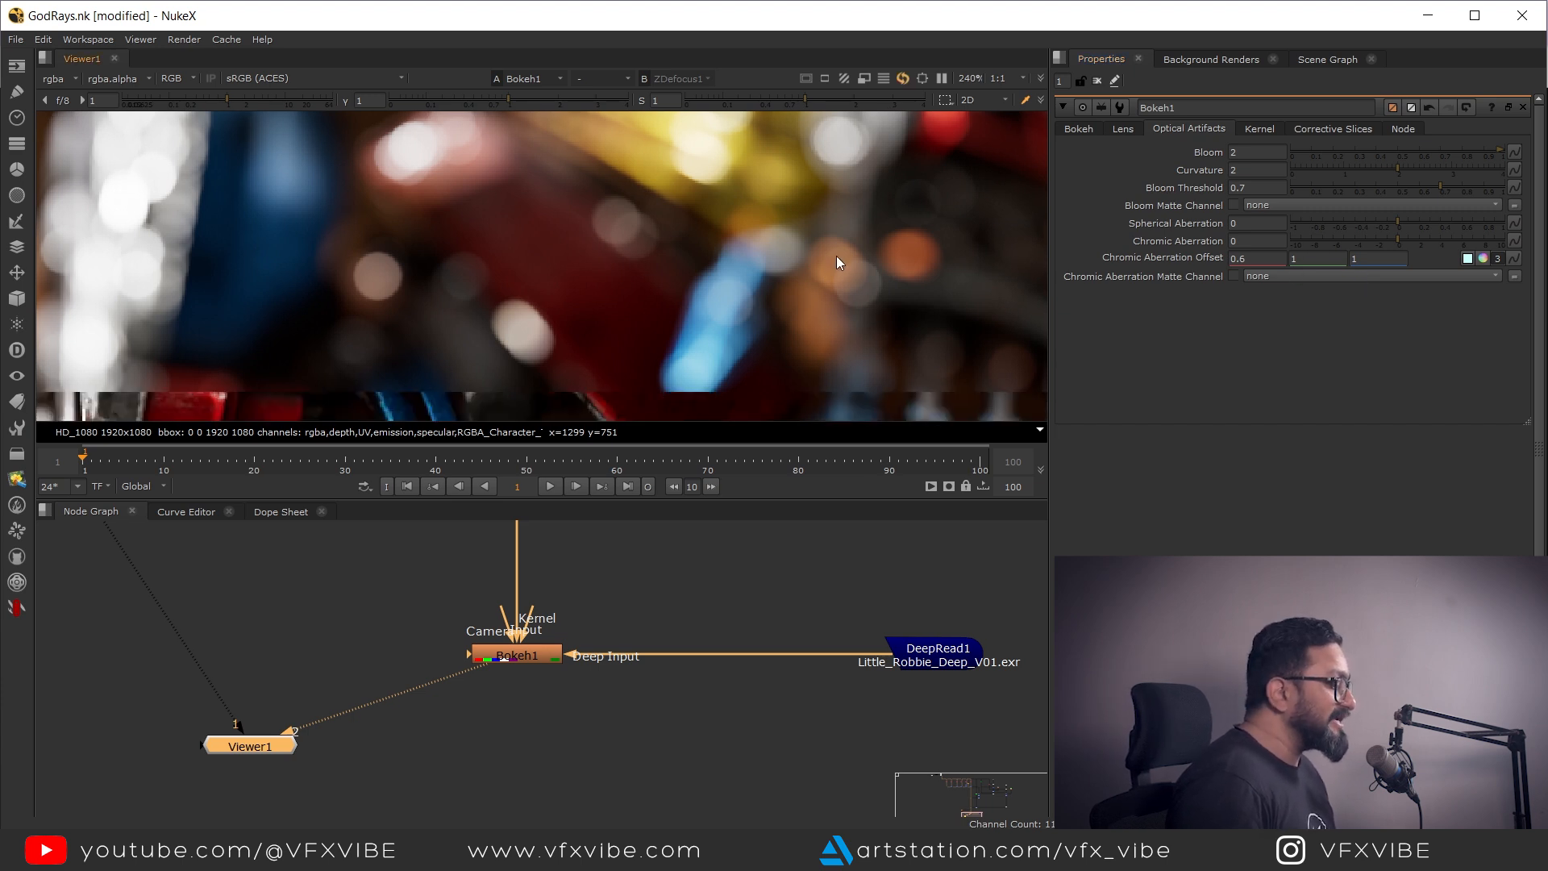
{"action": "left_click", "coordinate": [1256, 223]}
{"action": "key", "text": "Tab"}
{"action": "type", "text": "1."}
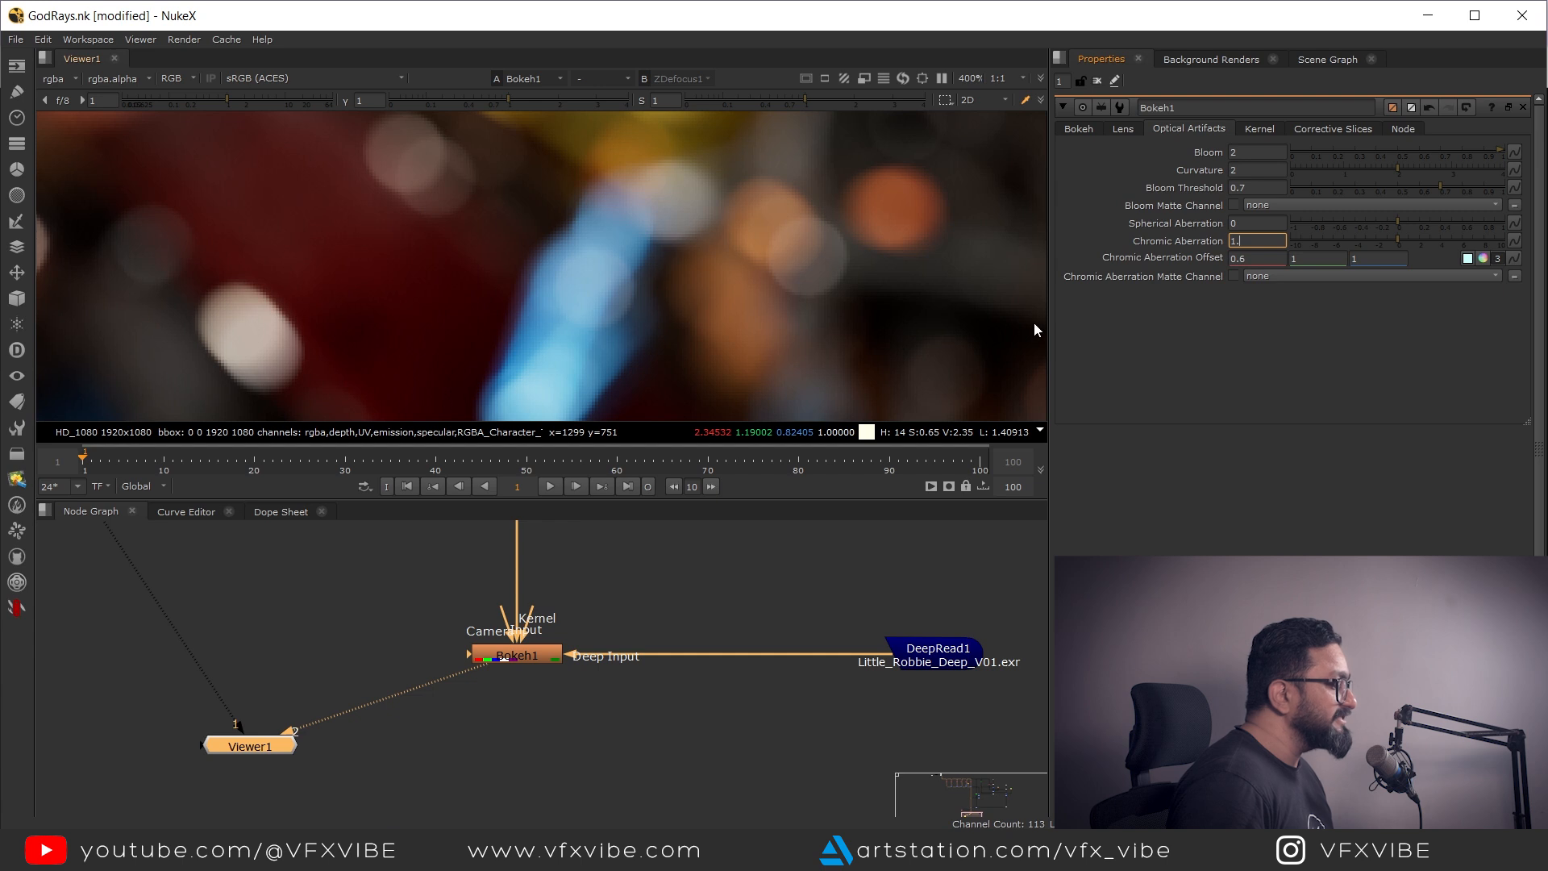
{"action": "key", "text": "Return"}
{"action": "scroll", "coordinate": [829, 254], "scroll_direction": "up", "scroll_amount": 5}
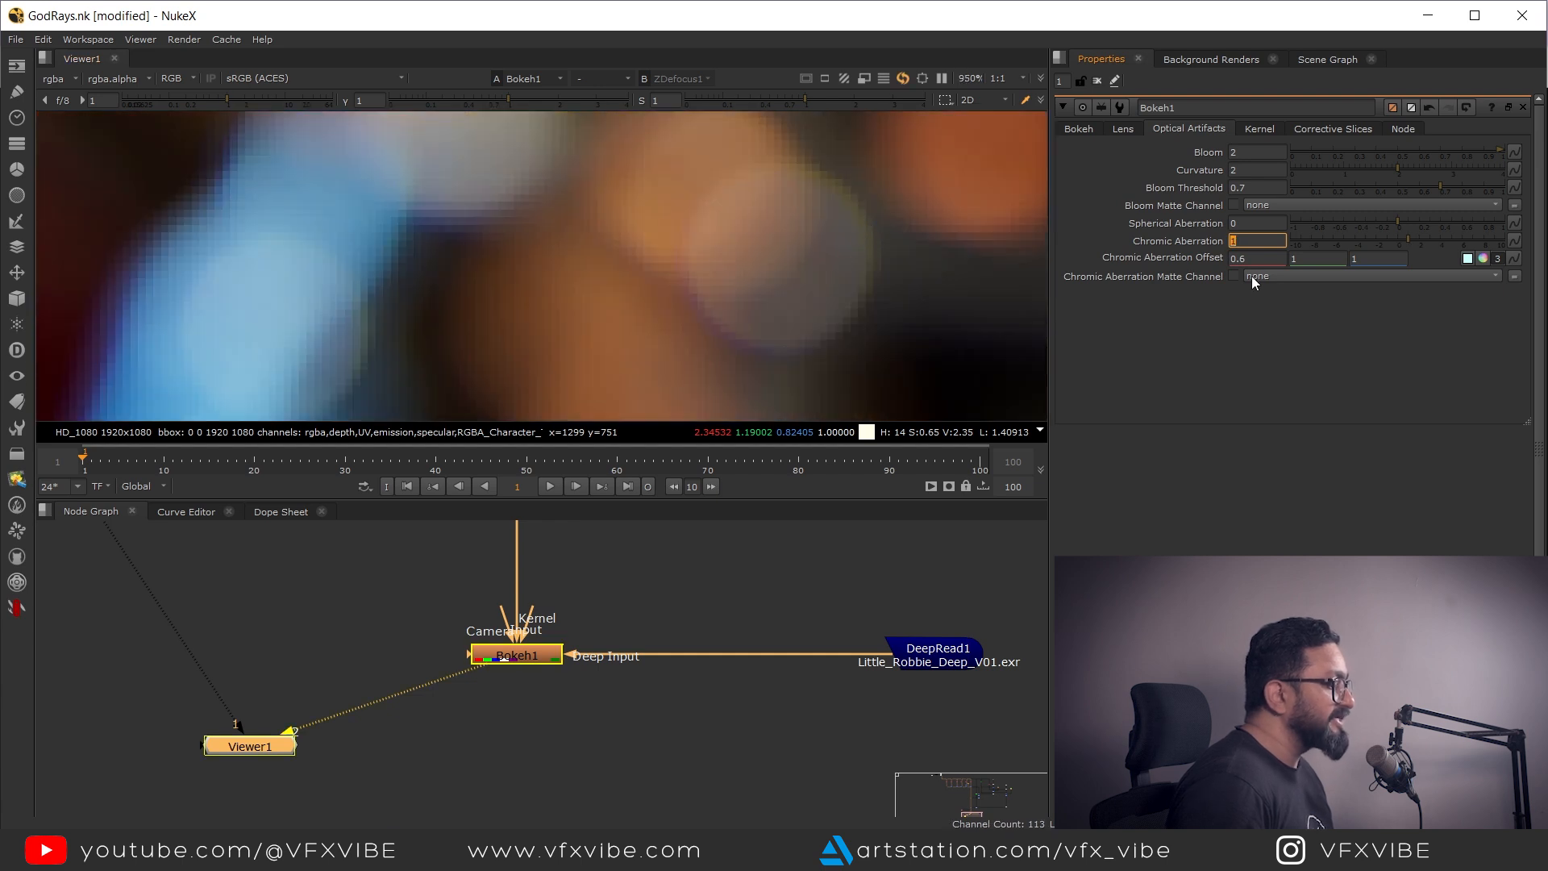
Compare the first Chromic Aberration Offset value at 0.3 and 6 on the highlight fringes, and return it to 0.6
{"action": "double_click", "coordinate": [1247, 258]}
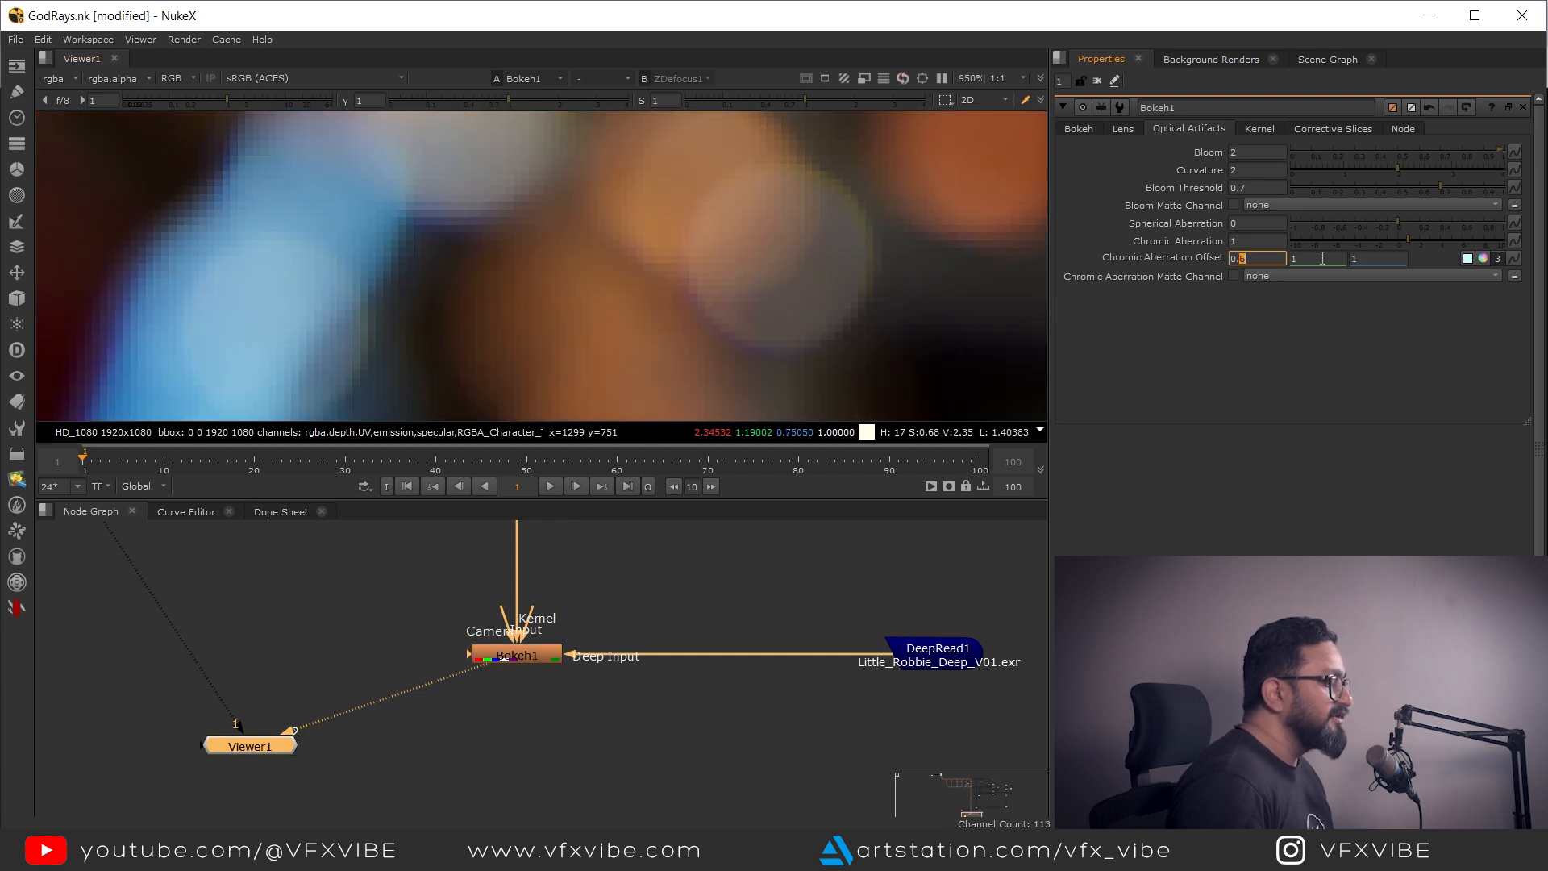
{"action": "type", "text": "3"}
{"action": "key", "text": "Return"}
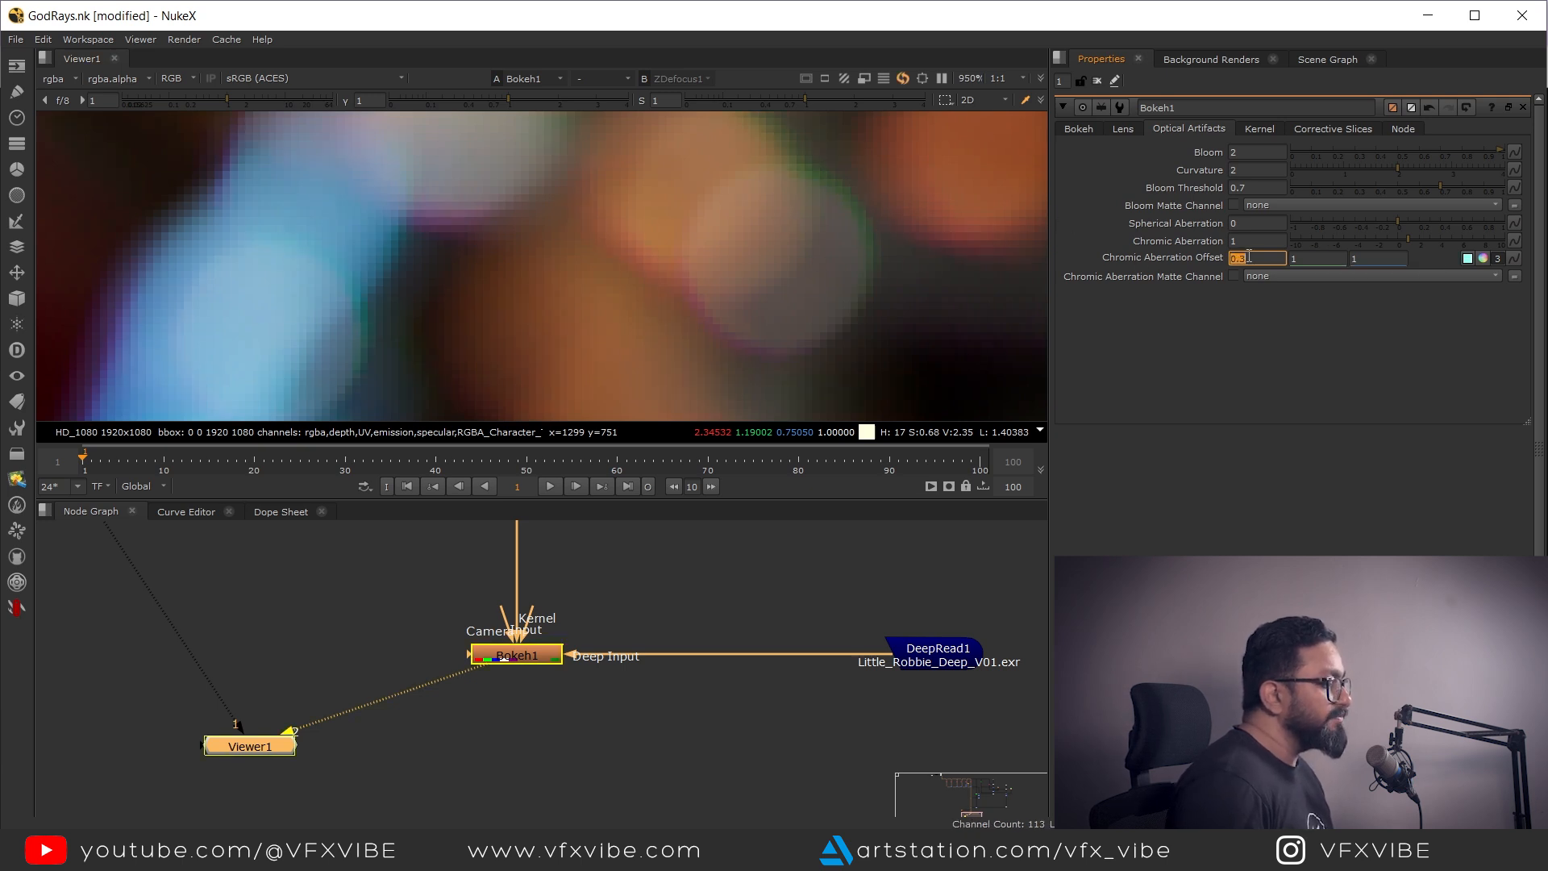
{"action": "type", "text": "6"}
{"action": "key", "text": "Return"}
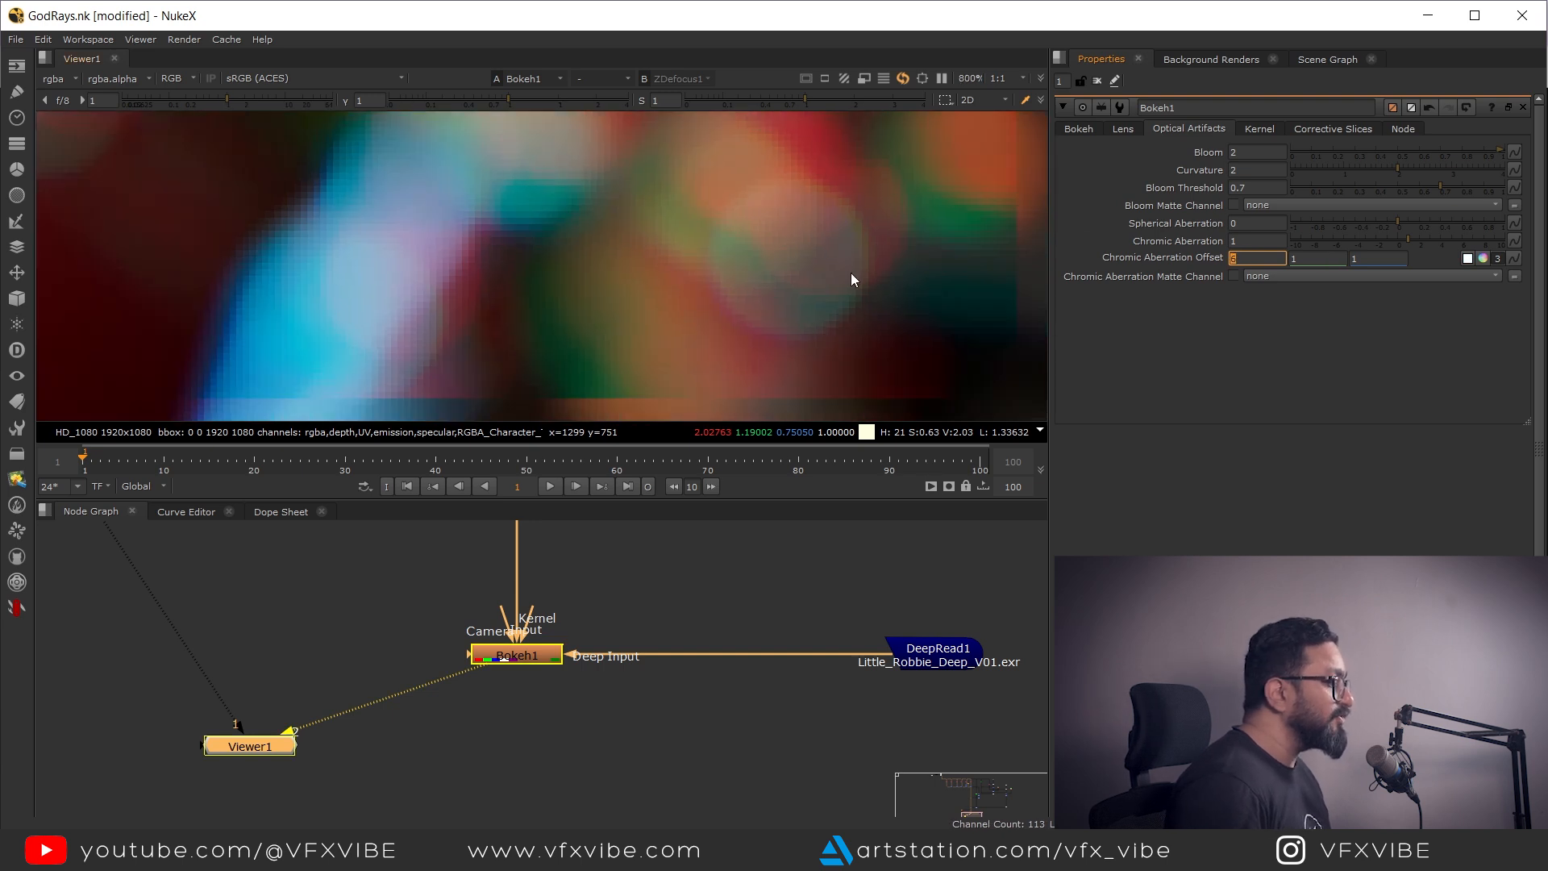
{"action": "scroll", "coordinate": [863, 282], "scroll_direction": "down", "scroll_amount": 3}
{"action": "type", "text": "0.6"}
{"action": "key", "text": "Return"}
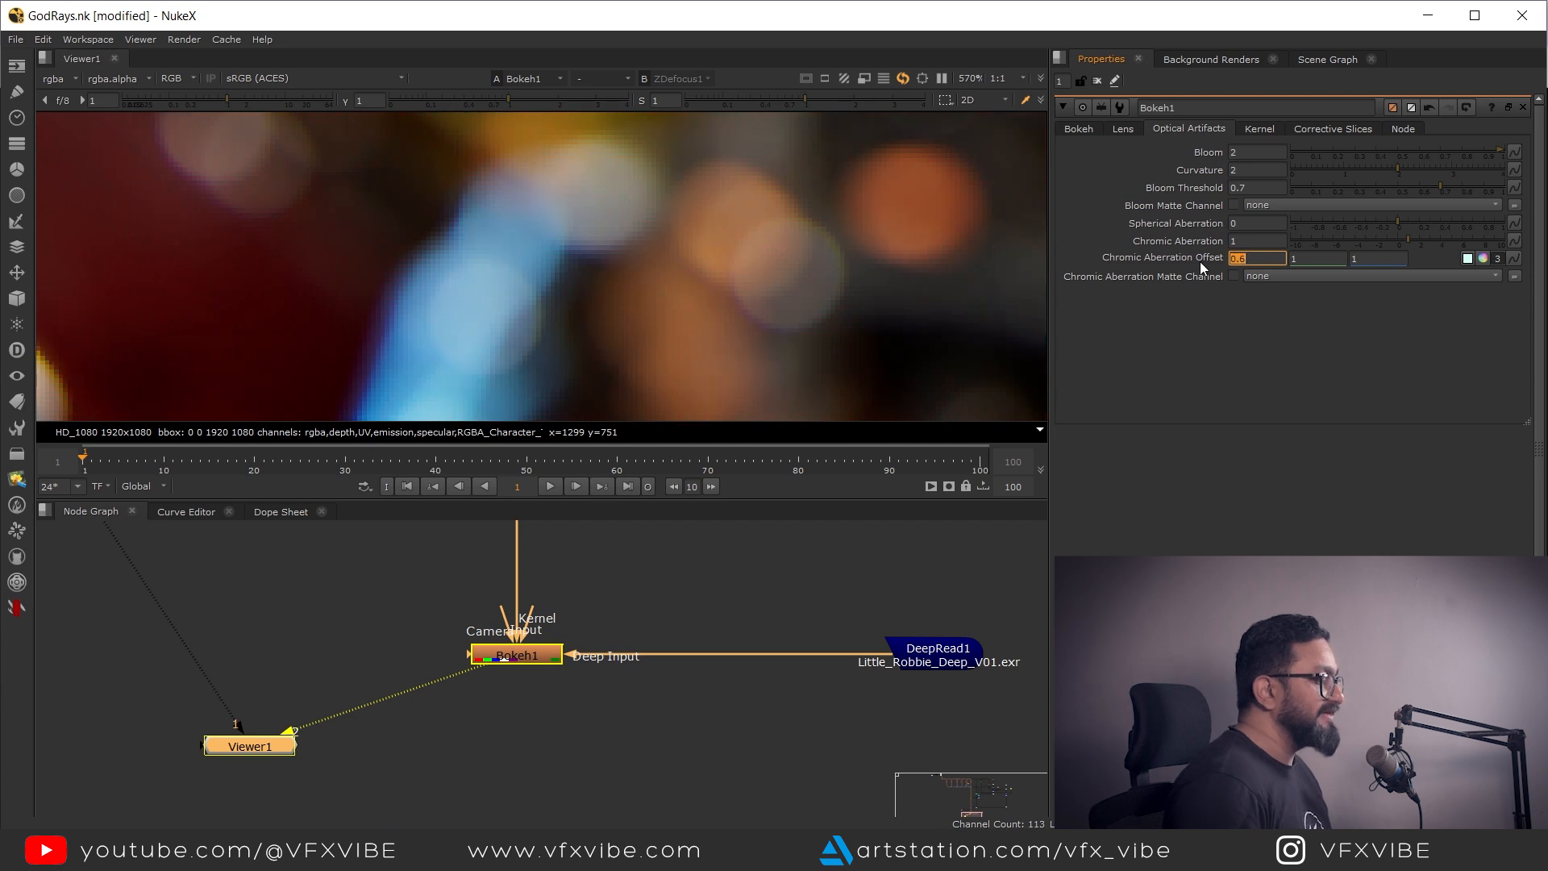
Try Chromic Aberration Offset values of 2 for the first channel and 0 for the third, and restore them to 0.6 and 1
{"action": "type", "text": "2"}
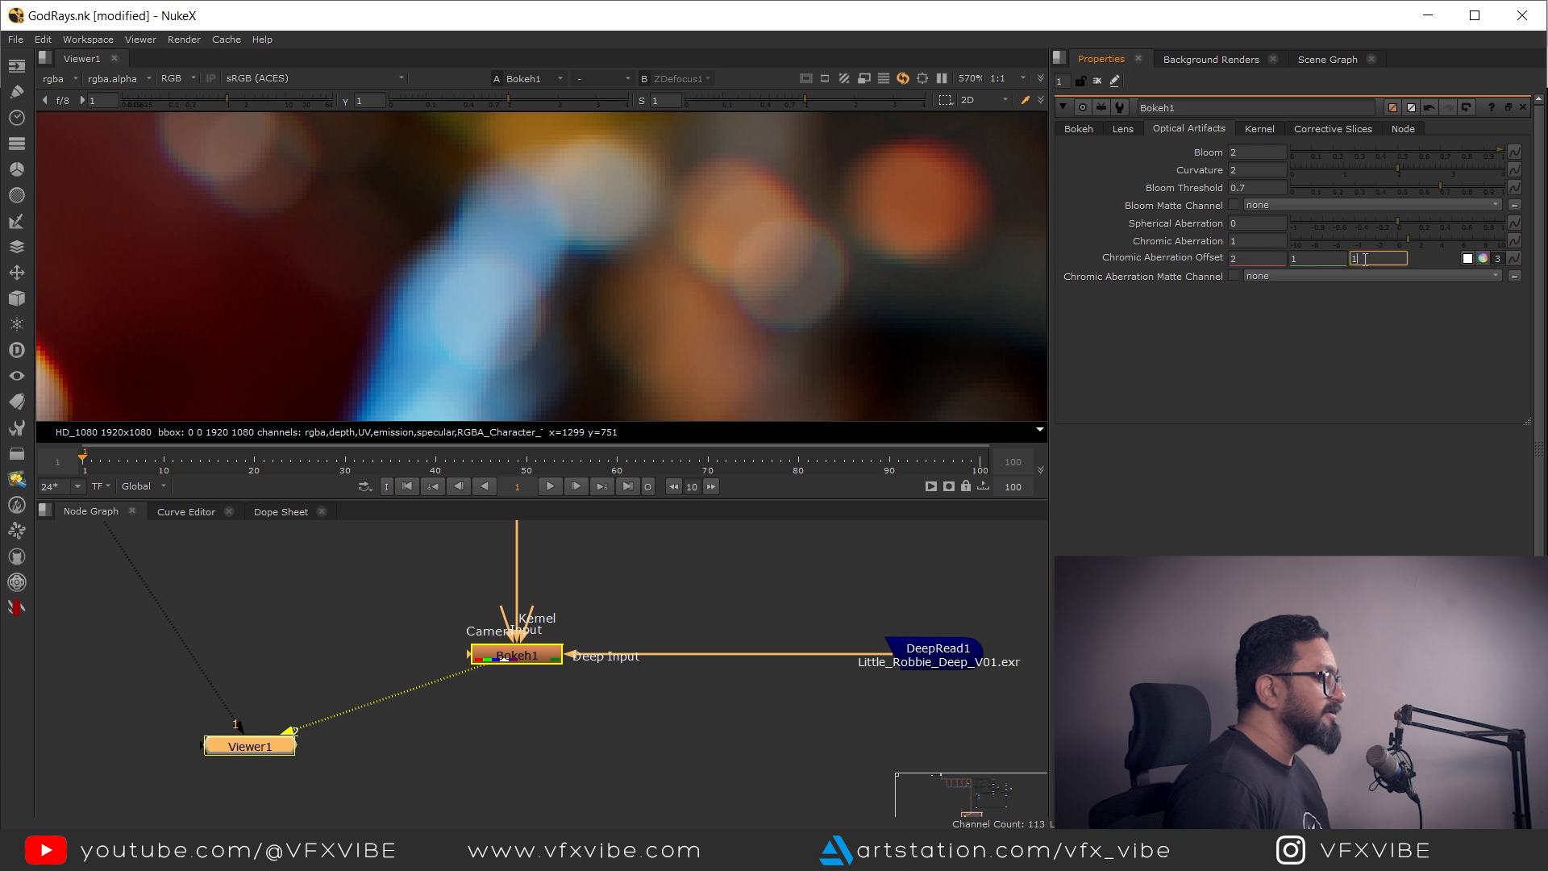
{"action": "left_click_drag", "start_coordinate": [1369, 259], "coordinate": [1311, 266]}
{"action": "type", "text": "0"}
{"action": "key", "text": "Return"}
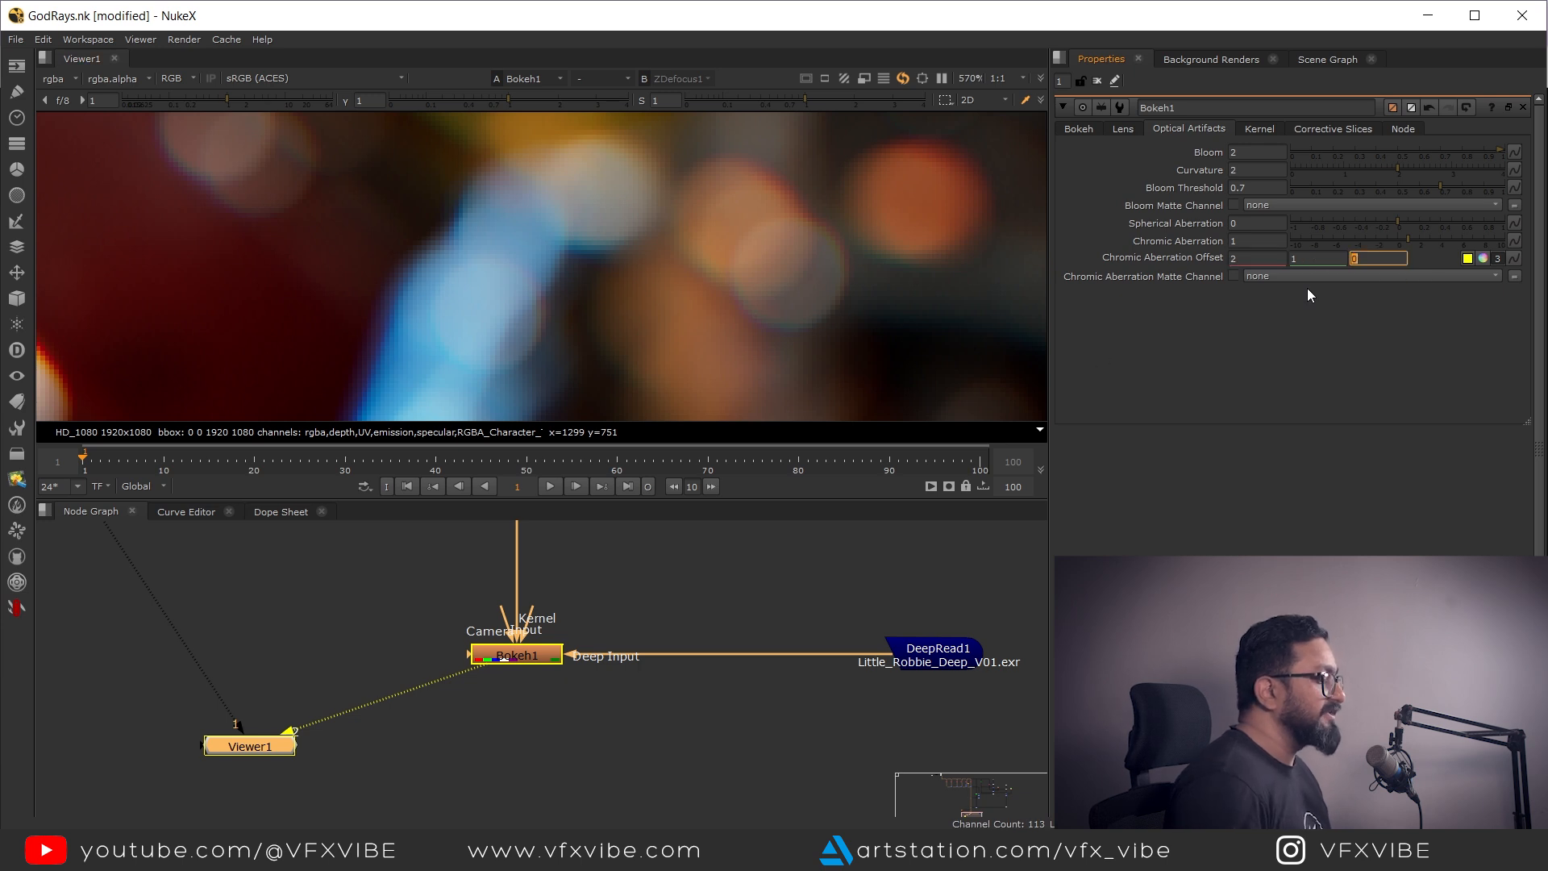
{"action": "type", "text": "1"}
{"action": "key", "text": "Return"}
{"action": "left_click_drag", "start_coordinate": [1261, 260], "coordinate": [1064, 273]}
{"action": "type", "text": "0.6"}
{"action": "key", "text": "Return"}
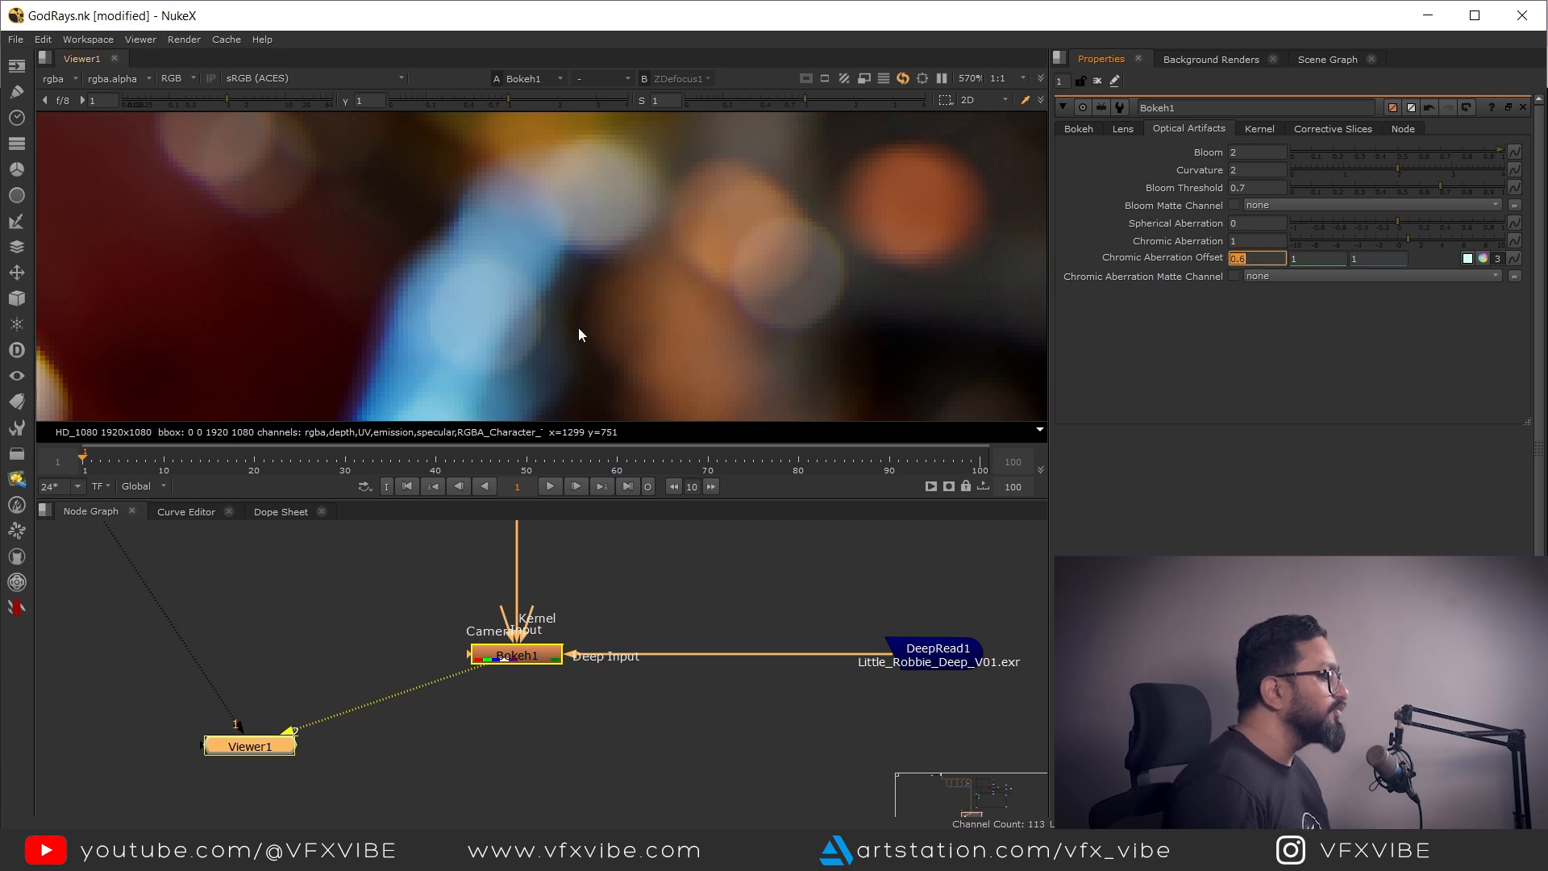
Change Bokeh1's Kernel Type to Aperture Blades and inspect the highlight shapes
{"action": "scroll", "coordinate": [635, 321], "scroll_direction": "down", "scroll_amount": 2}
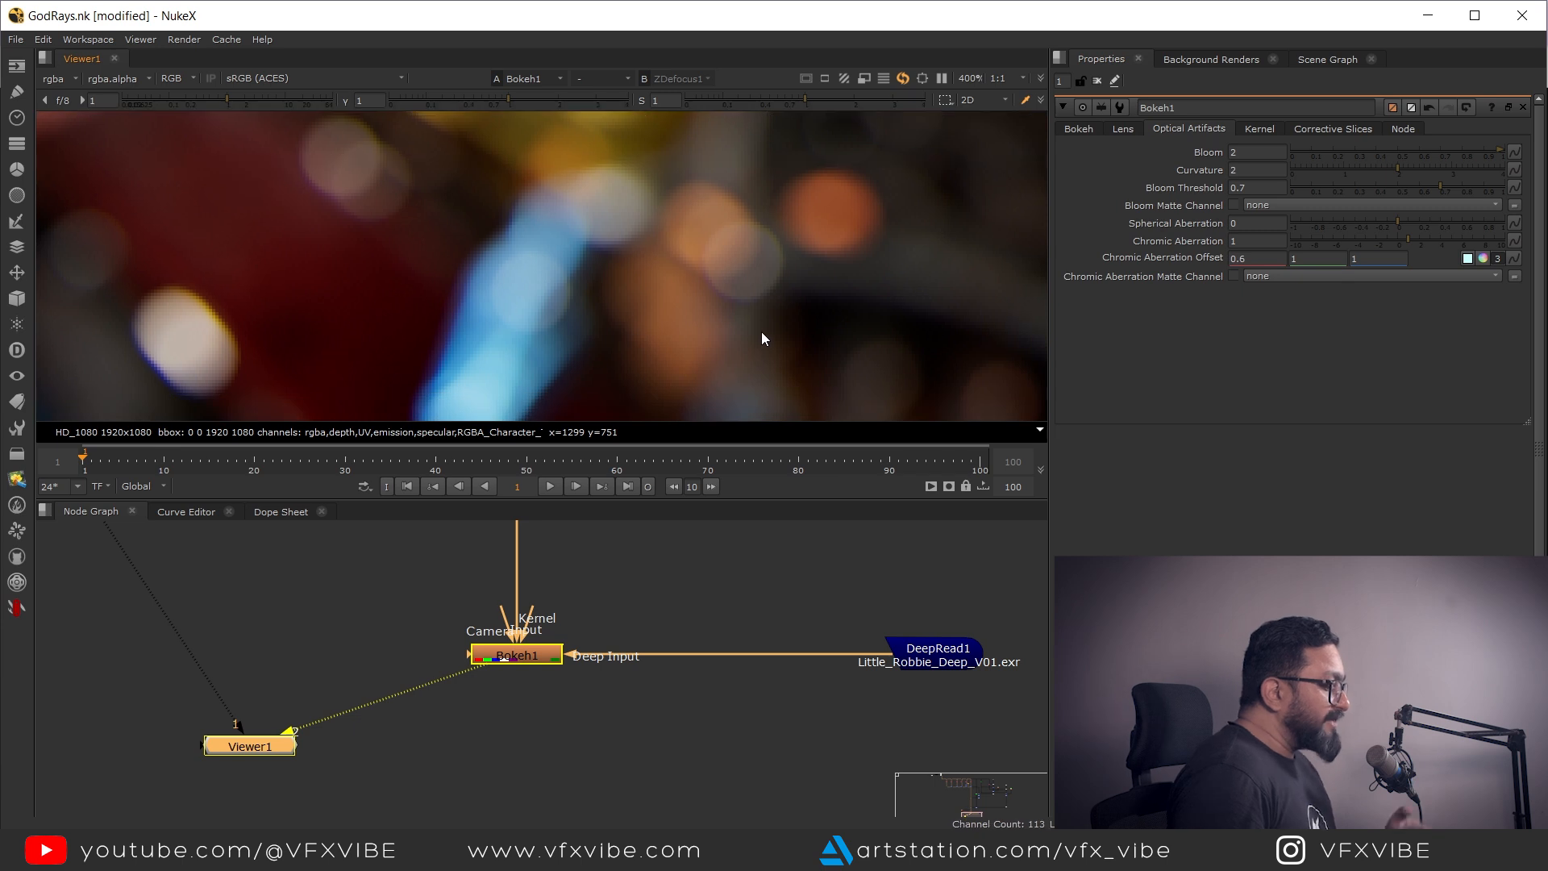
{"action": "middle_click_drag", "start_coordinate": [781, 312], "coordinate": [833, 353]}
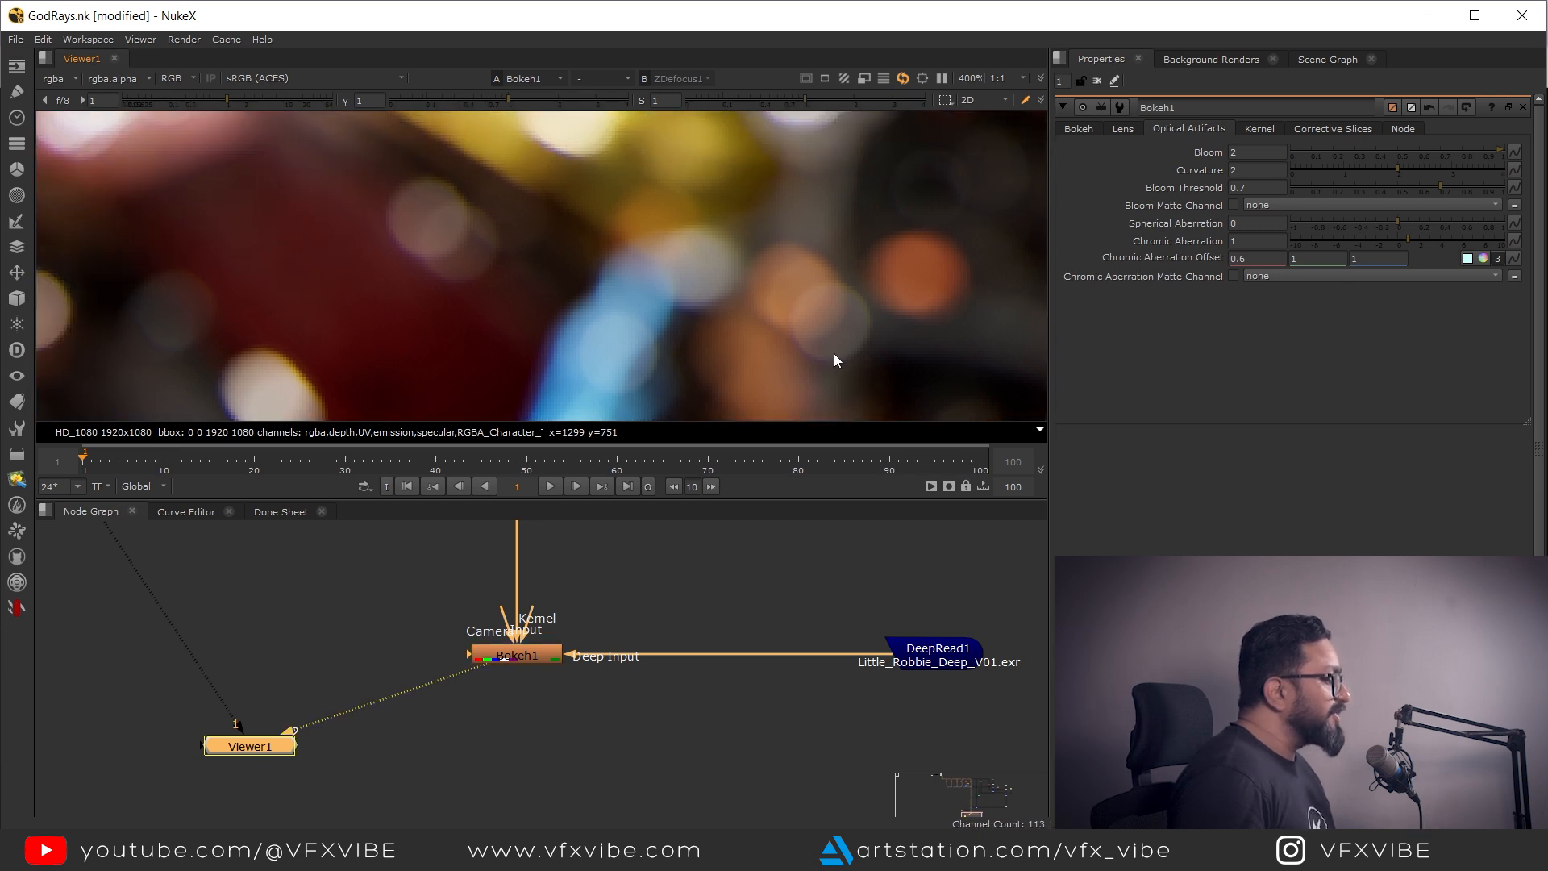
{"action": "left_click", "coordinate": [1266, 129]}
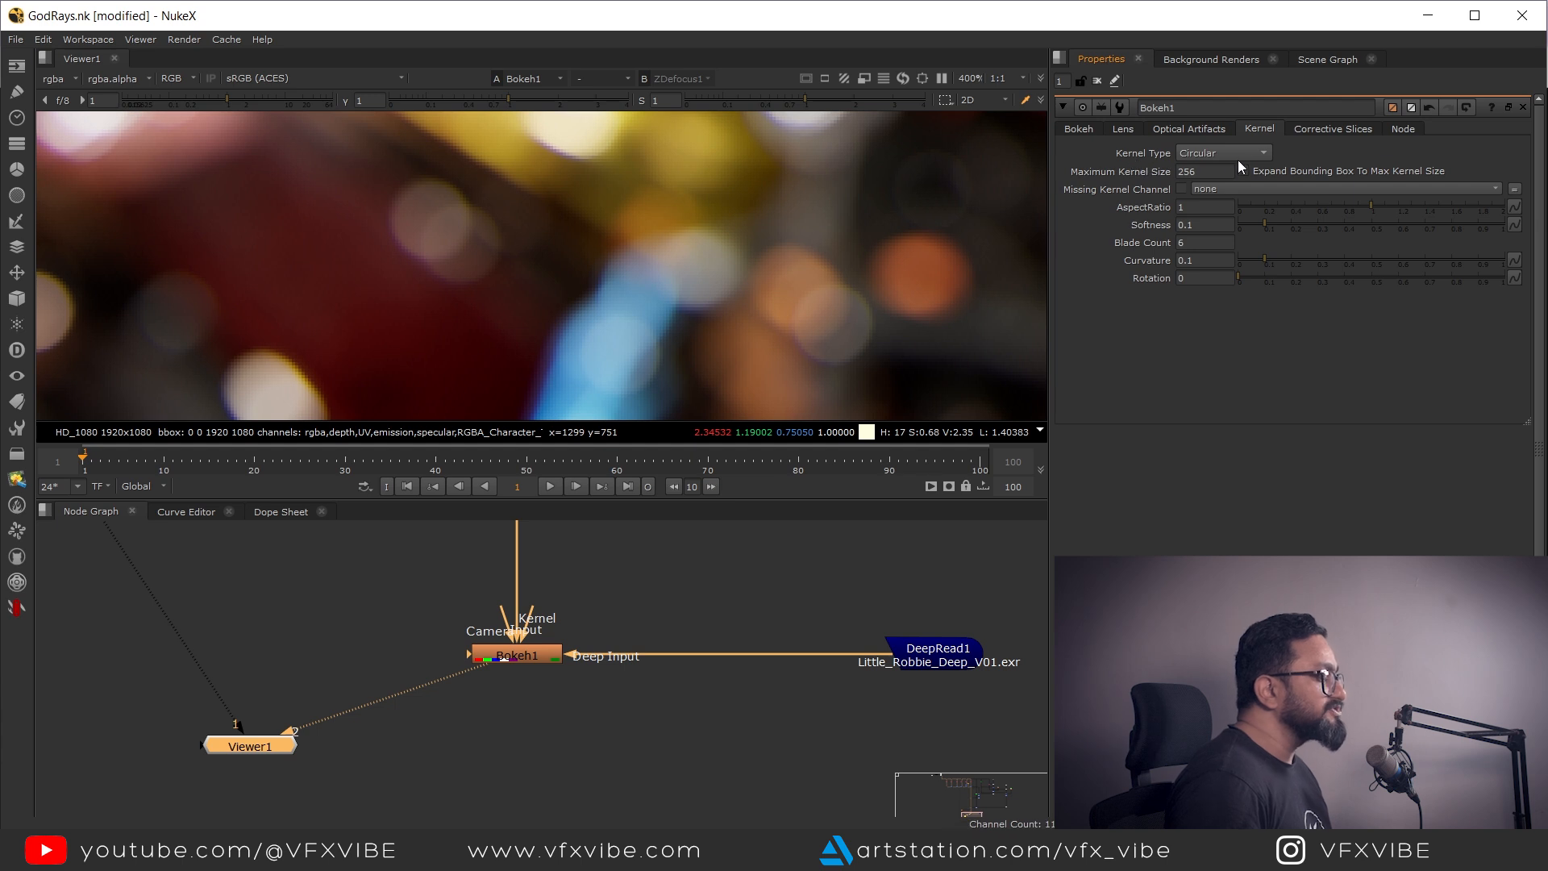
{"action": "scroll", "coordinate": [803, 329], "scroll_direction": "up", "scroll_amount": 2}
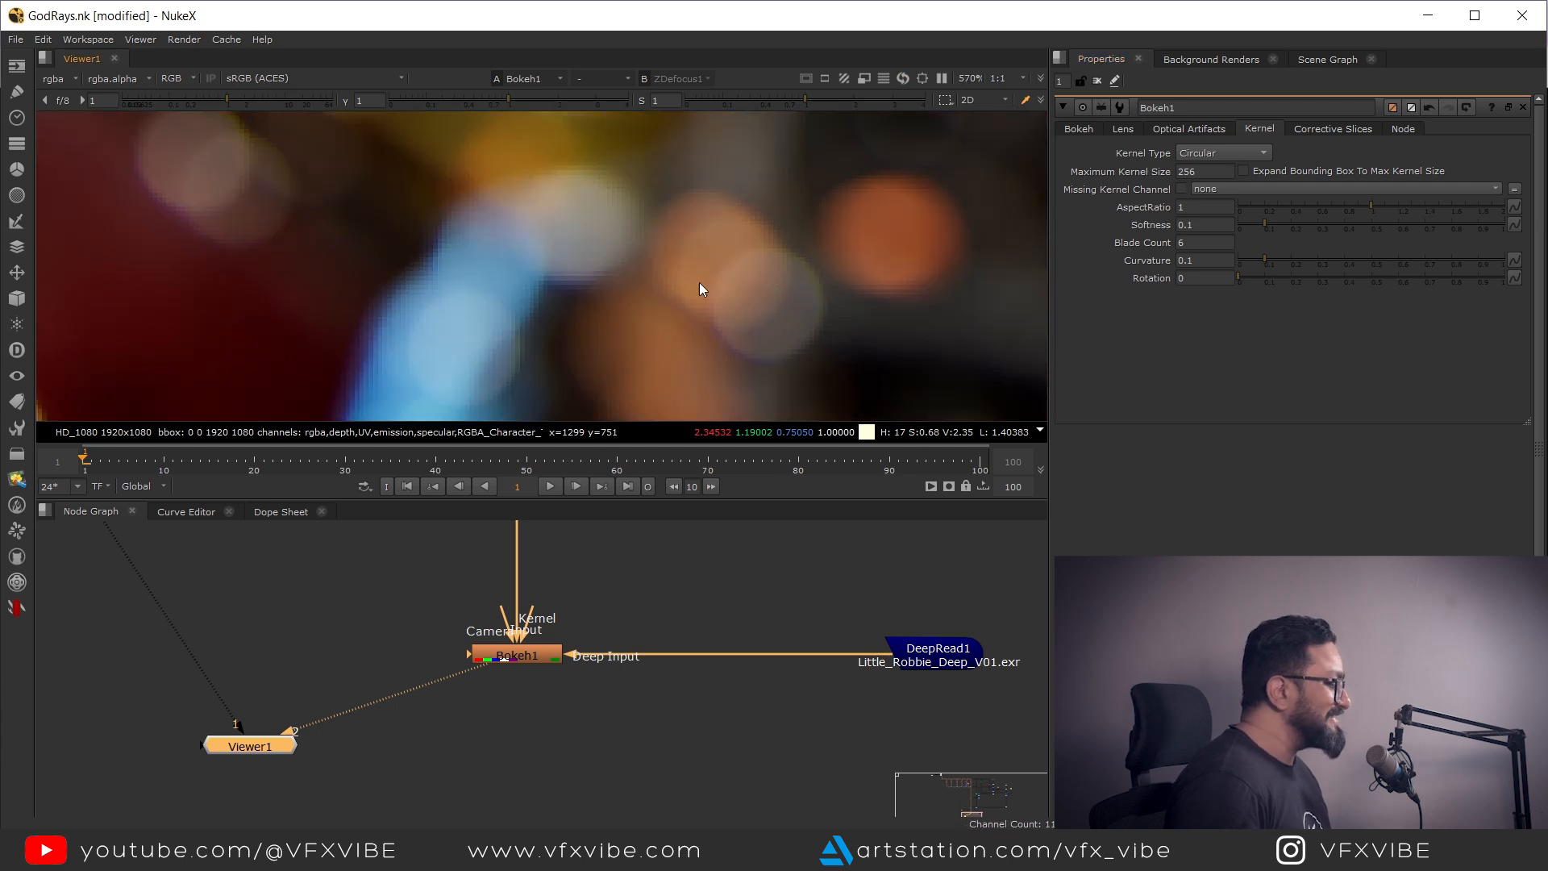
{"action": "left_click", "coordinate": [1261, 150]}
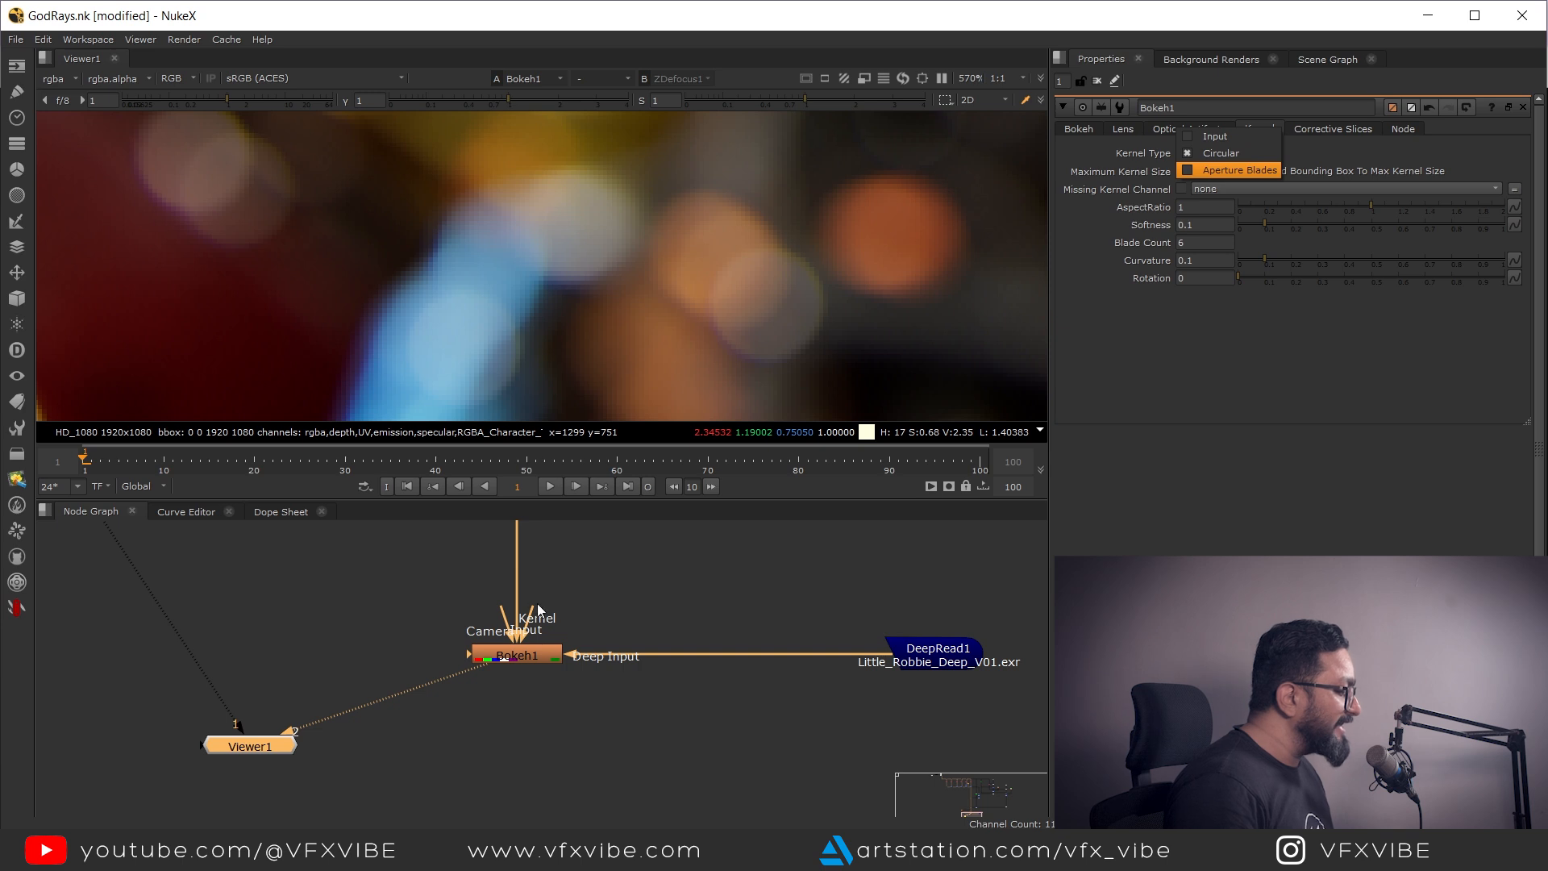
{"action": "left_click", "coordinate": [545, 641]}
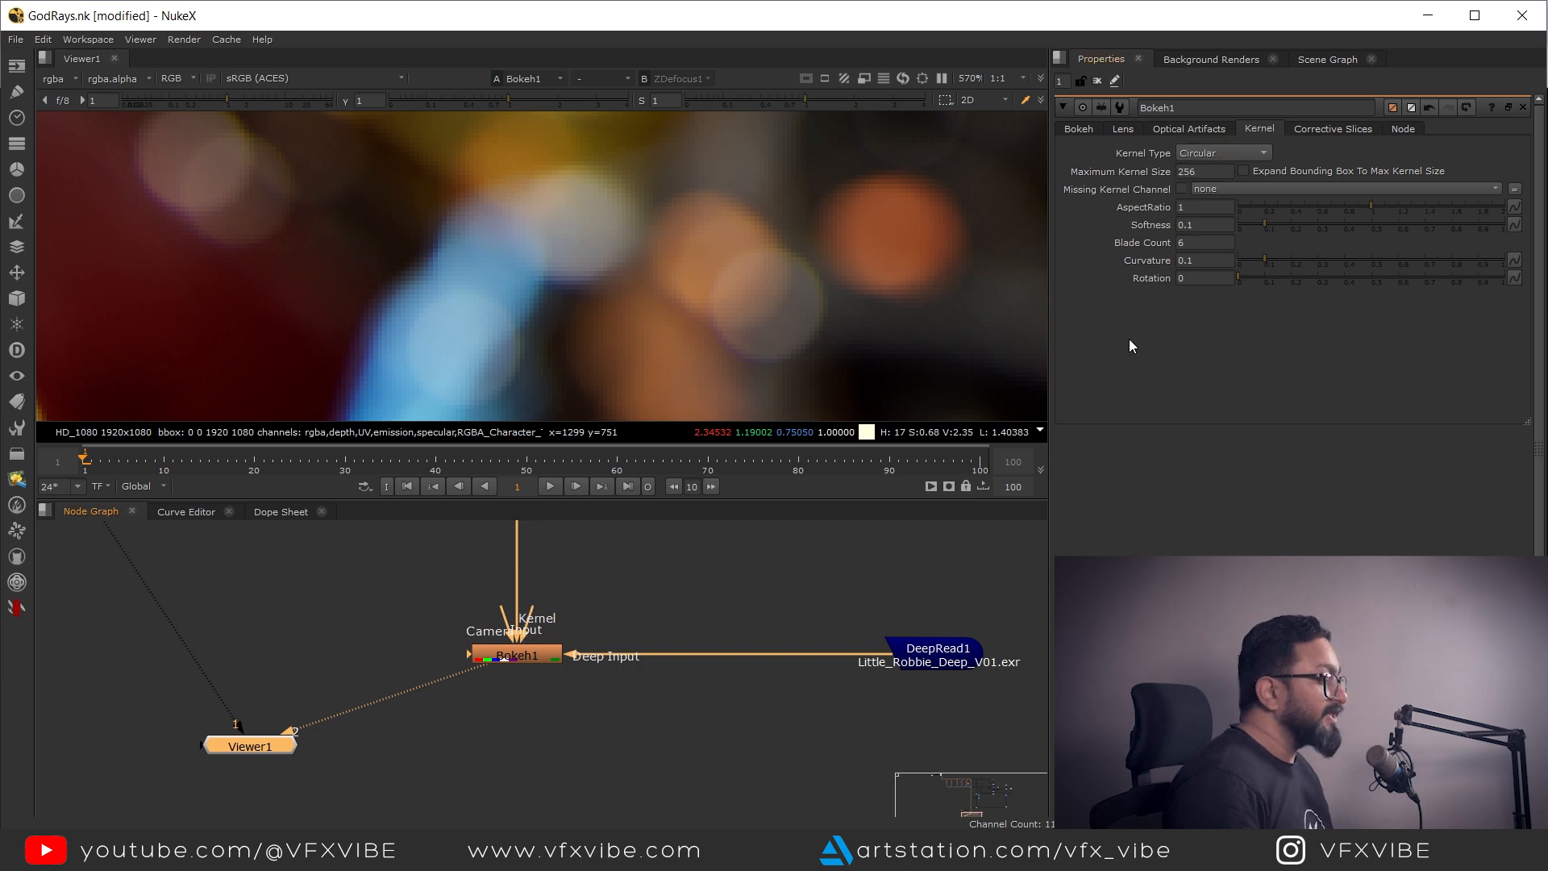
{"action": "left_click", "coordinate": [1240, 153]}
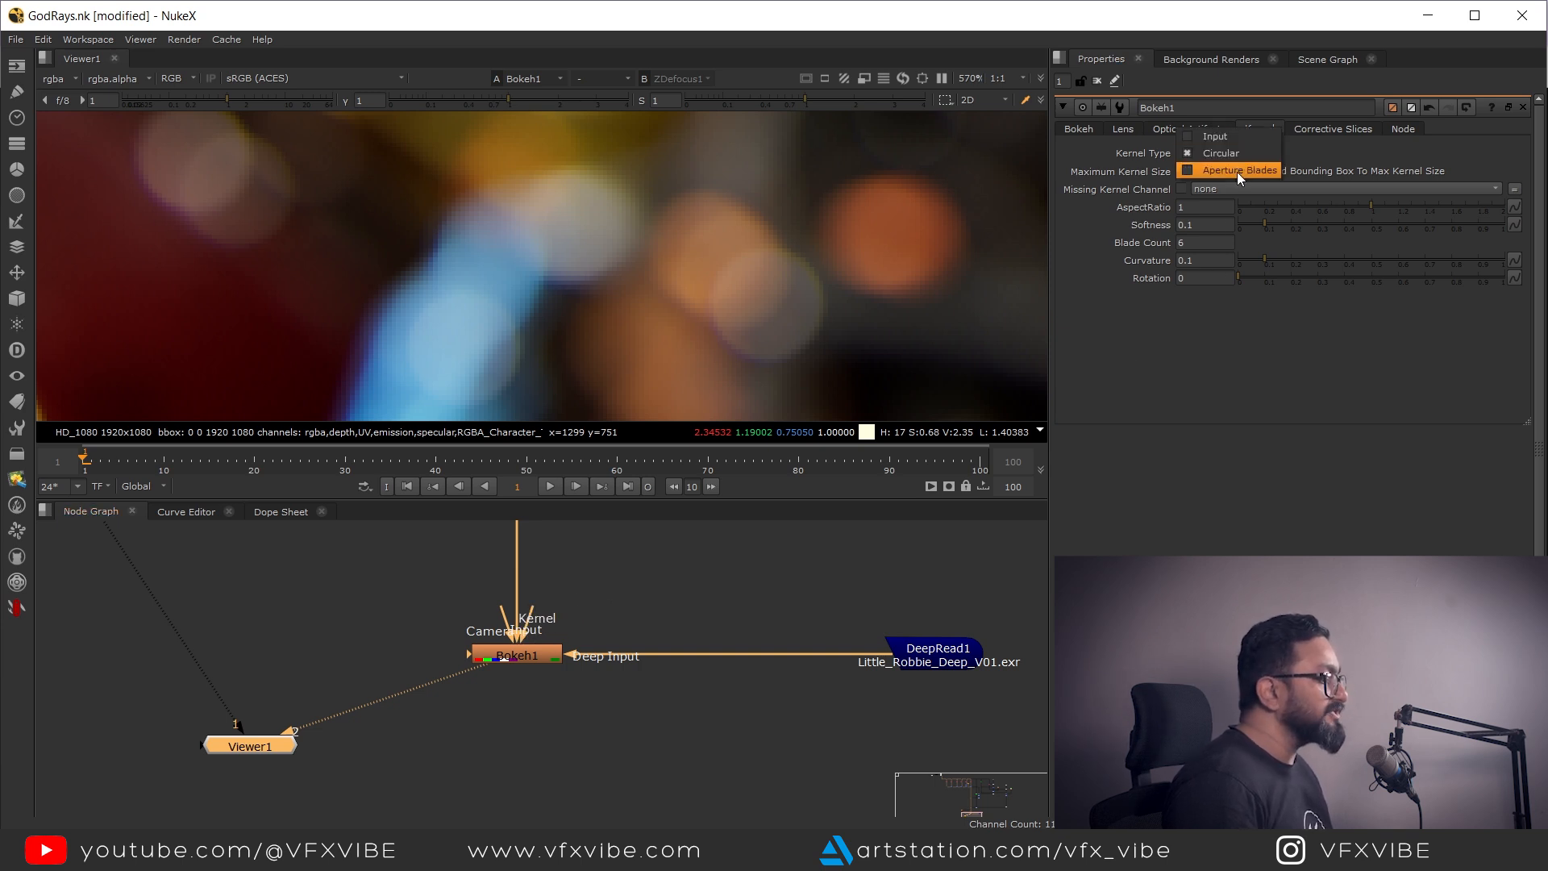
{"action": "left_click", "coordinate": [1237, 172]}
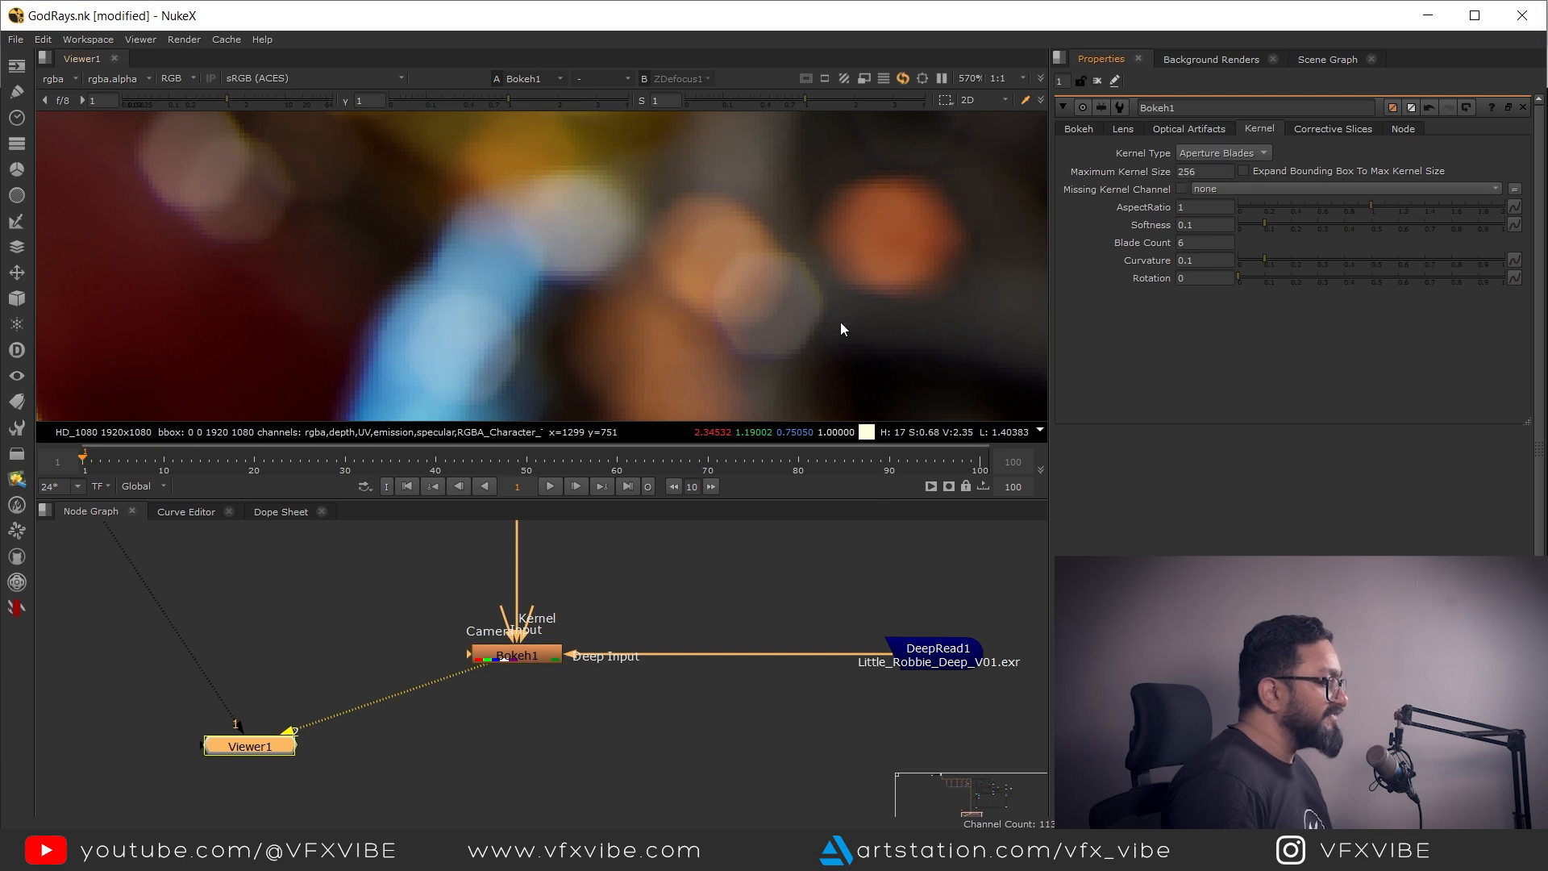
{"action": "scroll", "coordinate": [815, 287], "scroll_direction": "up", "scroll_amount": 3}
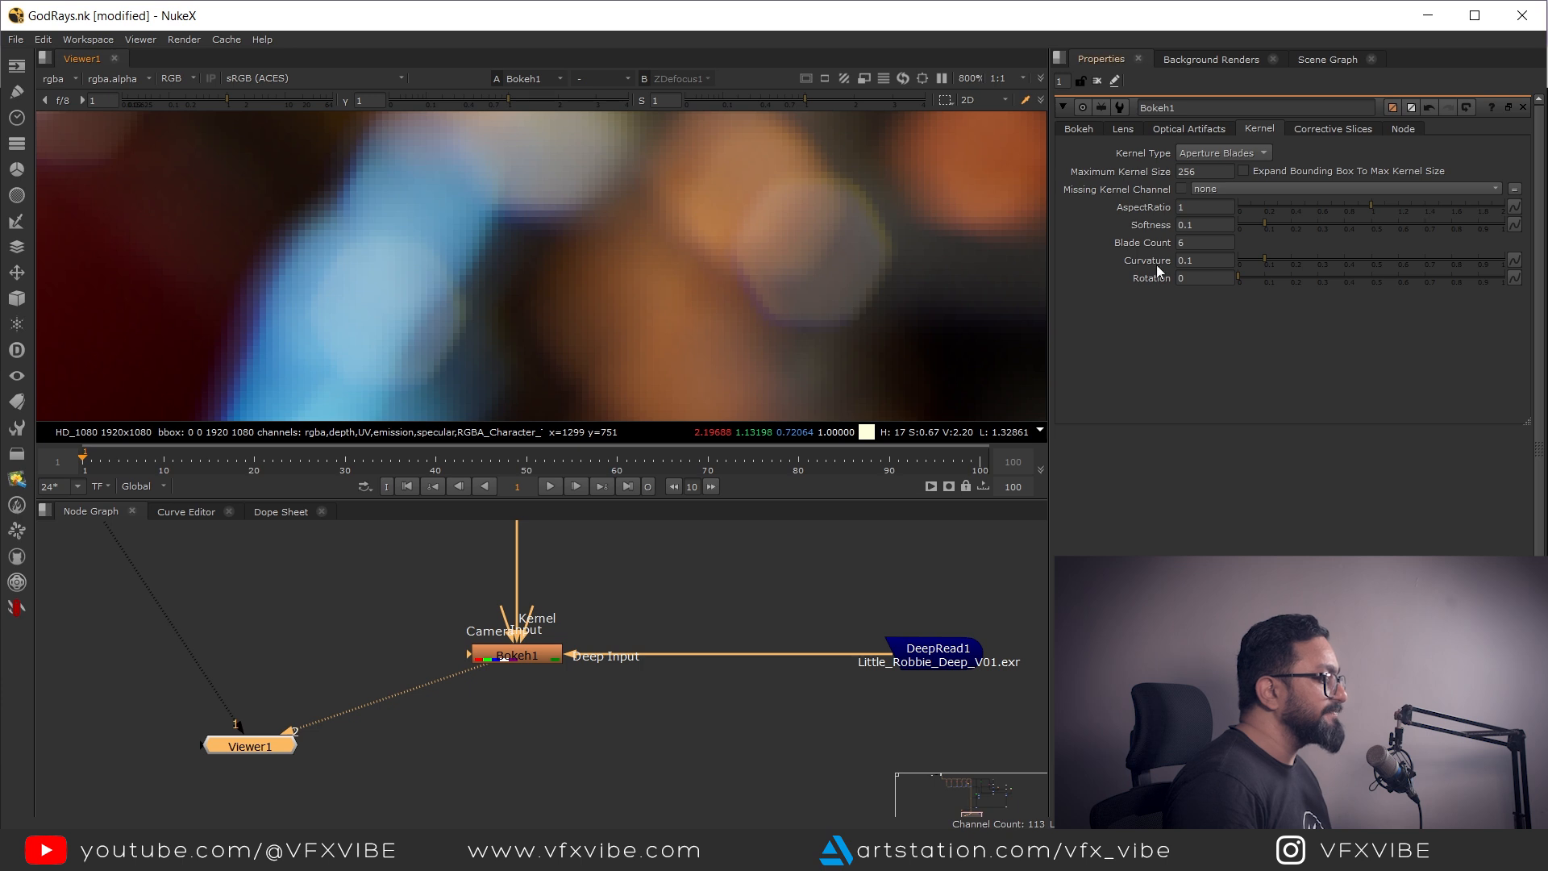
Try a kernel Blade Count of 10 on the highlights and return it to 6
{"action": "left_click_drag", "start_coordinate": [1200, 243], "coordinate": [1082, 238]}
{"action": "type", "text": "710"}
{"action": "key", "text": "Return"}
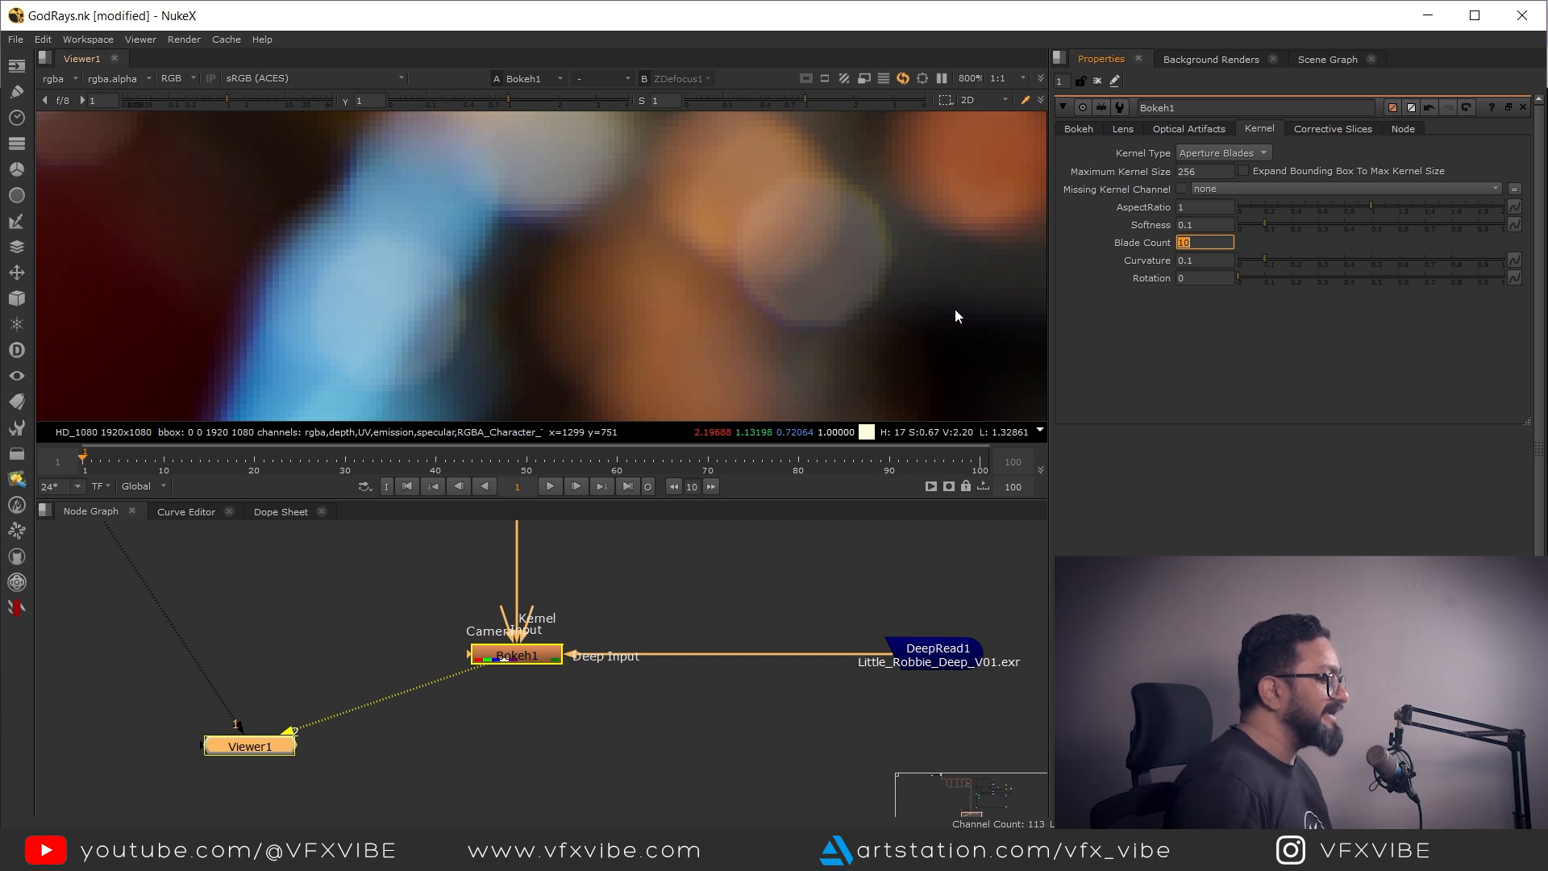
{"action": "type", "text": "6"}
{"action": "key", "text": "Return"}
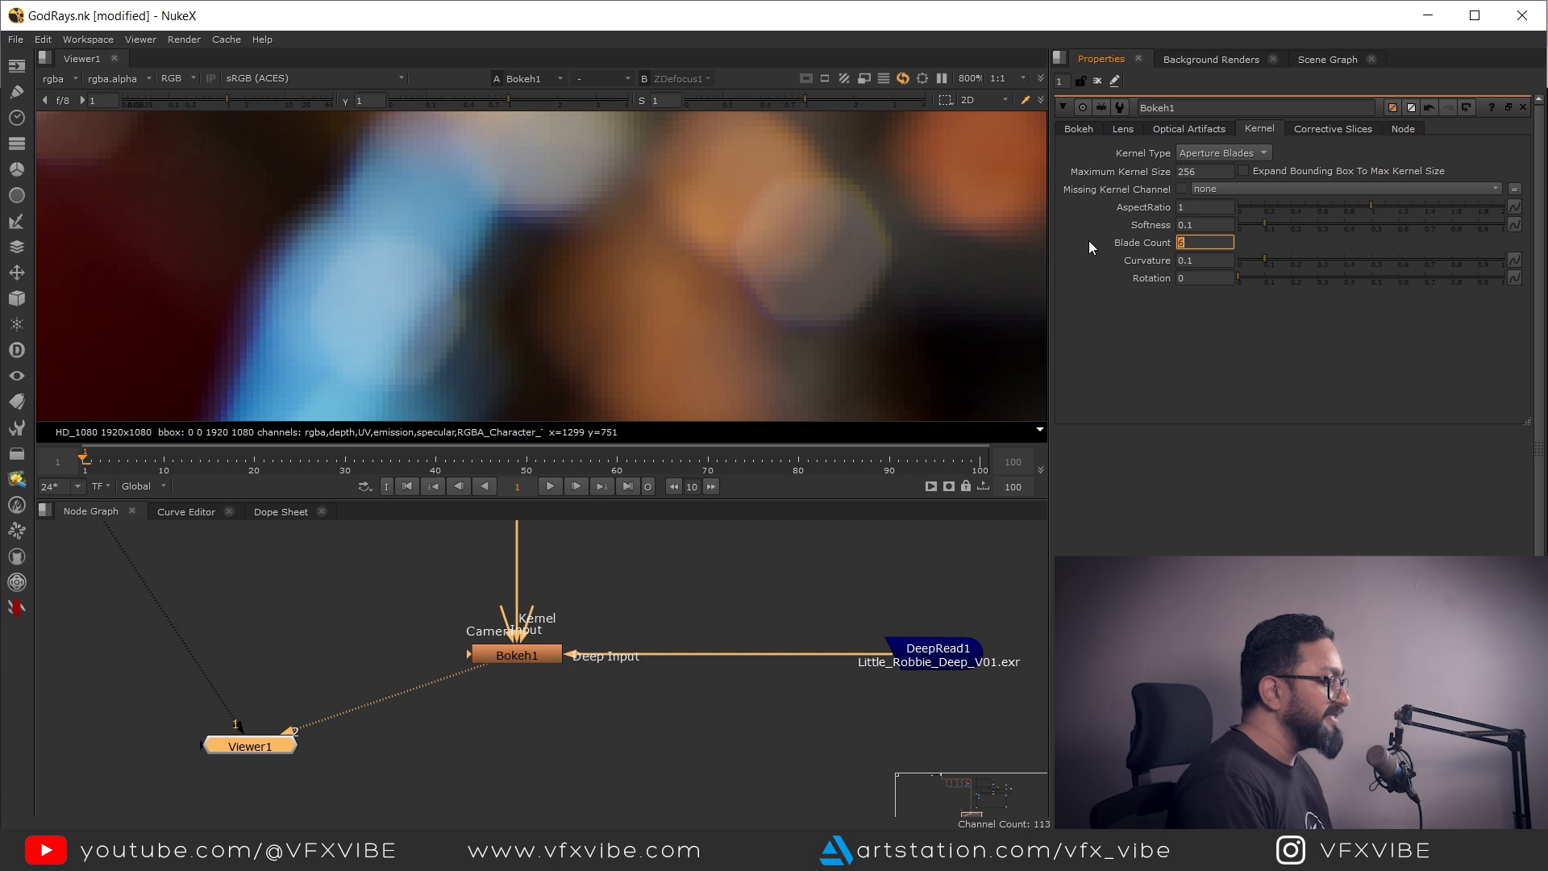
{"action": "middle_click_drag", "start_coordinate": [885, 272], "coordinate": [843, 309]}
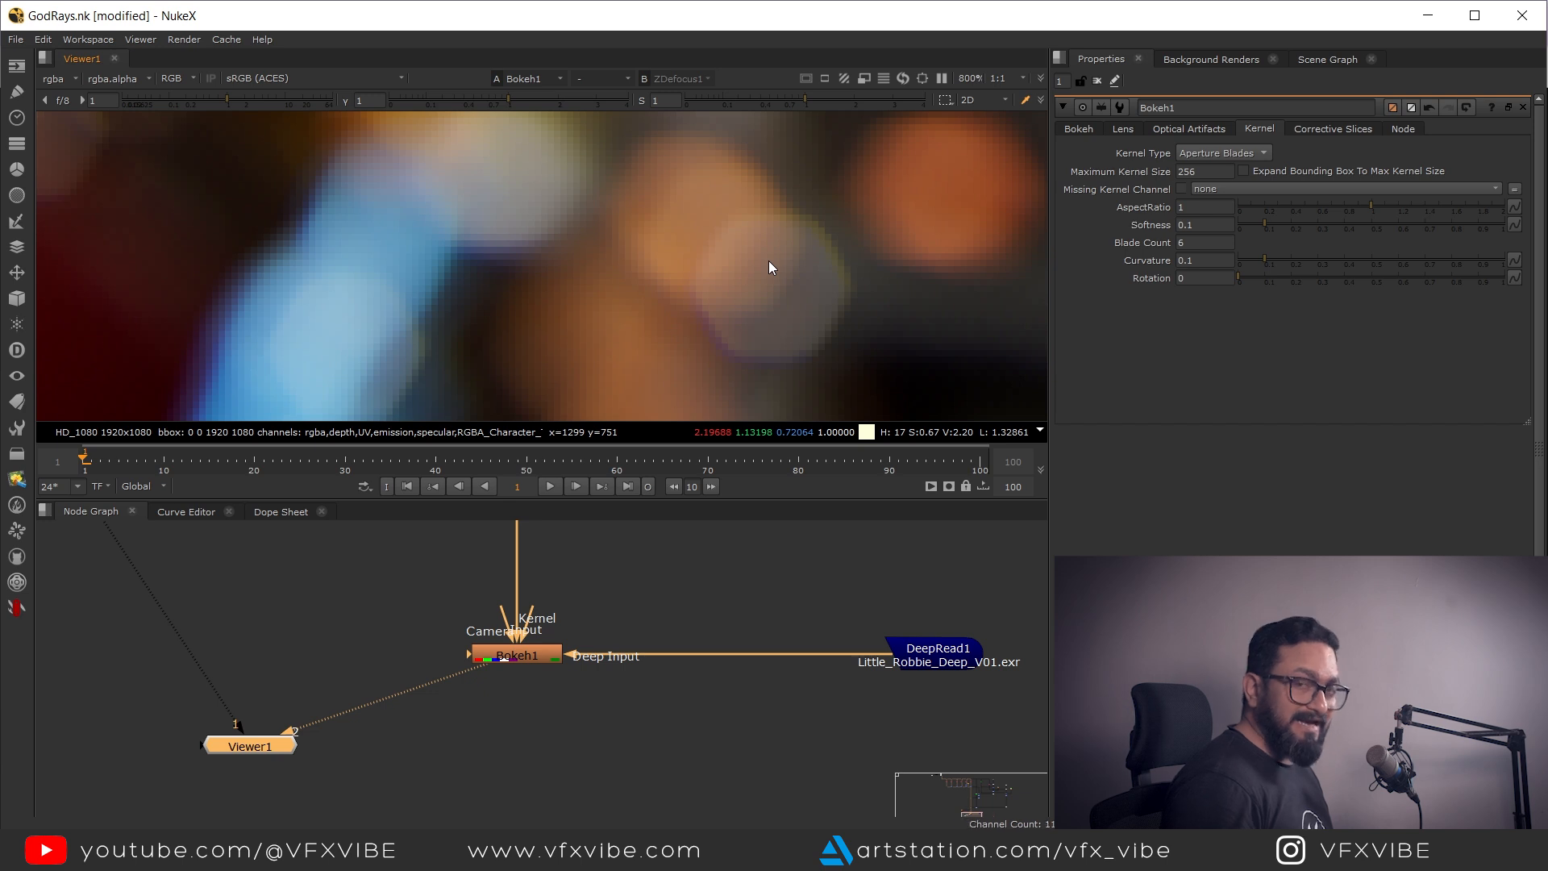
Try the kernel AspectRatio at 2 on the defocused highlights and return it to 1
{"action": "double_click", "coordinate": [1209, 207]}
{"action": "type", "text": "2"}
{"action": "key", "text": "Return"}
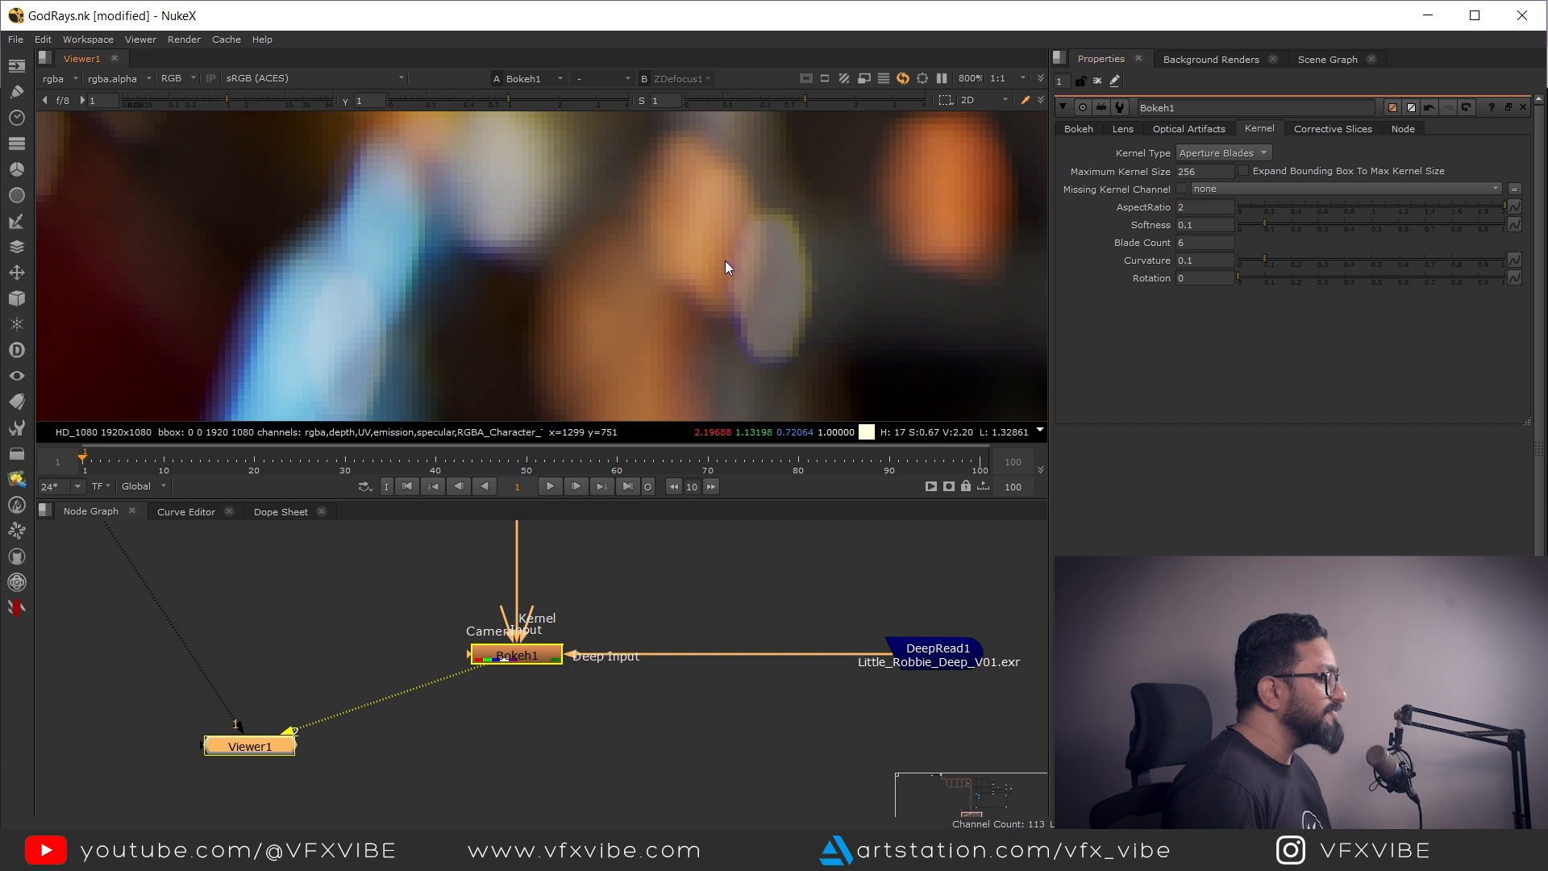
{"action": "scroll", "coordinate": [725, 250], "scroll_direction": "down", "scroll_amount": 3}
{"action": "middle_click_drag", "start_coordinate": [778, 203], "coordinate": [714, 290]}
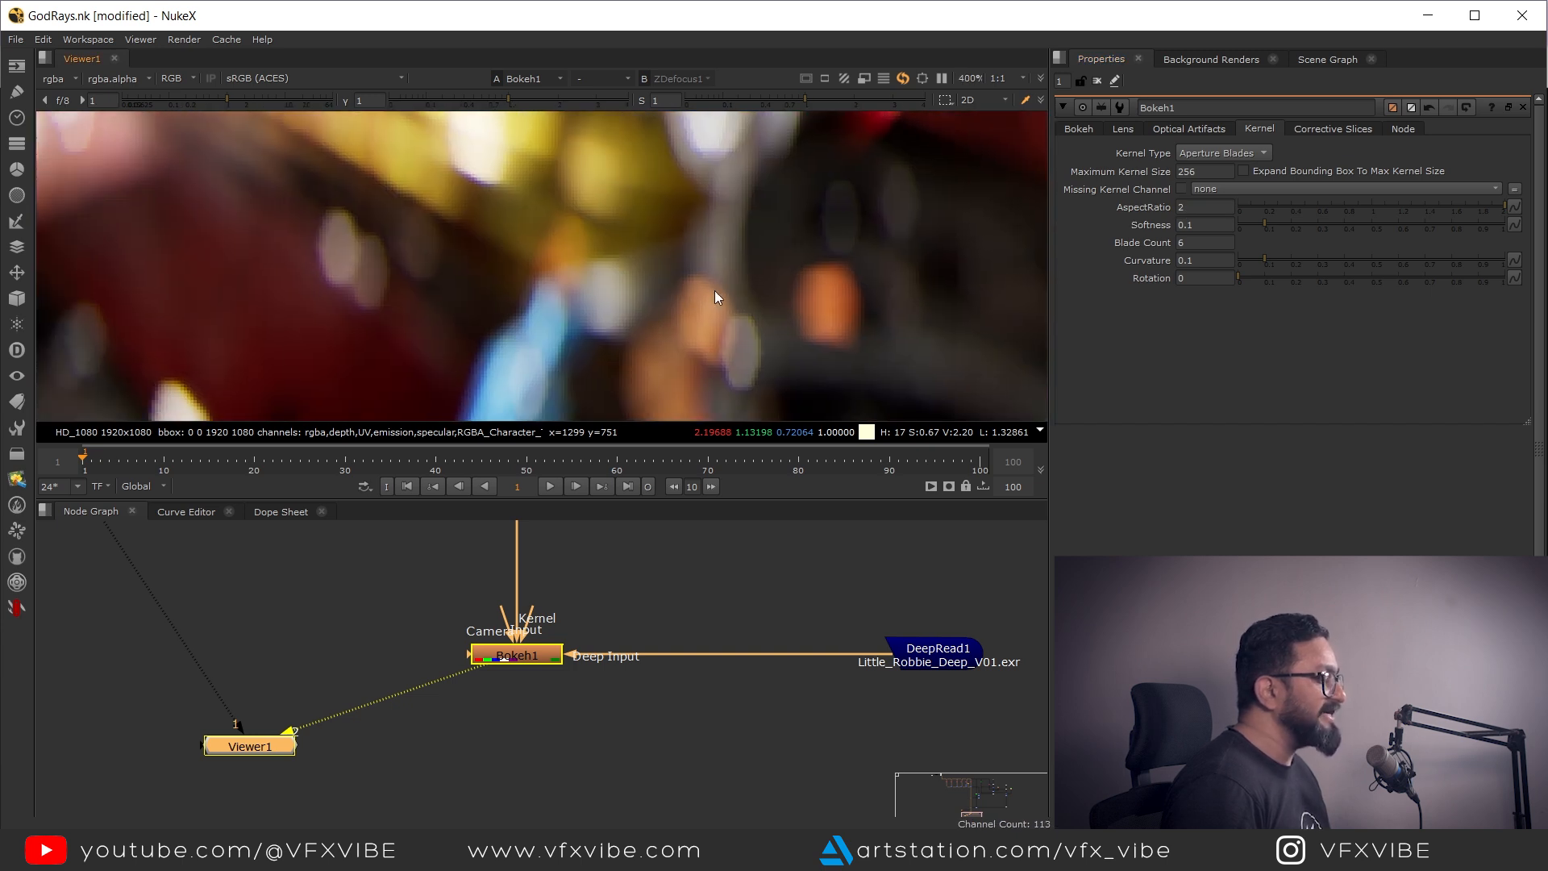
{"action": "double_click", "coordinate": [1206, 207]}
{"action": "type", "text": "1"}
{"action": "key", "text": "Return"}
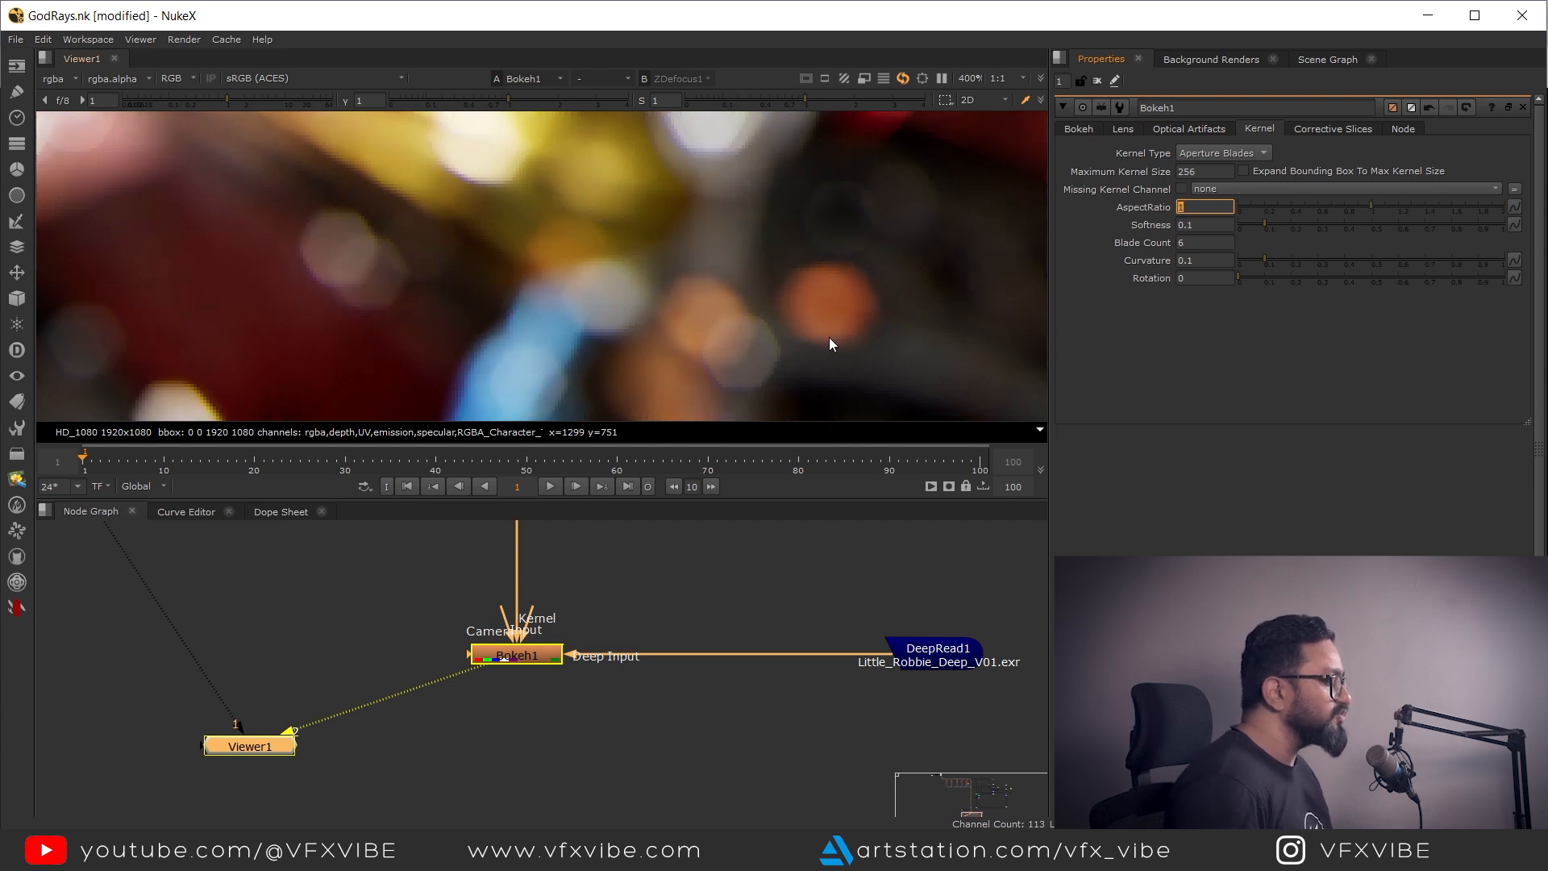
Compare the kernel Softness at 0 and 1 on the highlight edges, and reset it to 0.1
{"action": "scroll", "coordinate": [829, 337], "scroll_direction": "up", "scroll_amount": 5}
{"action": "double_click", "coordinate": [1205, 224]}
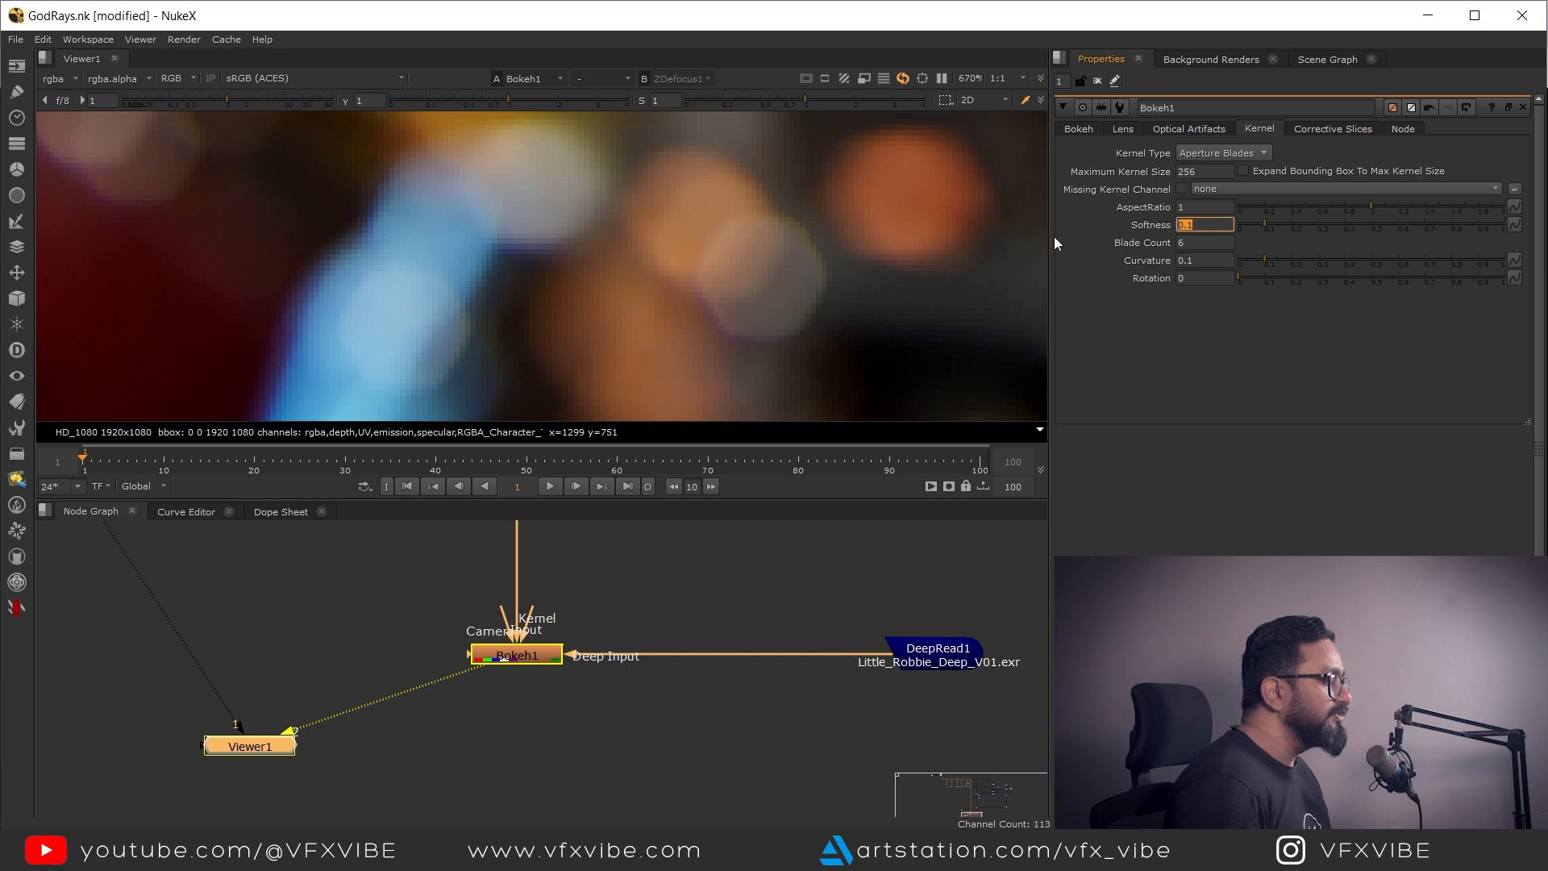
{"action": "type", "text": "0"}
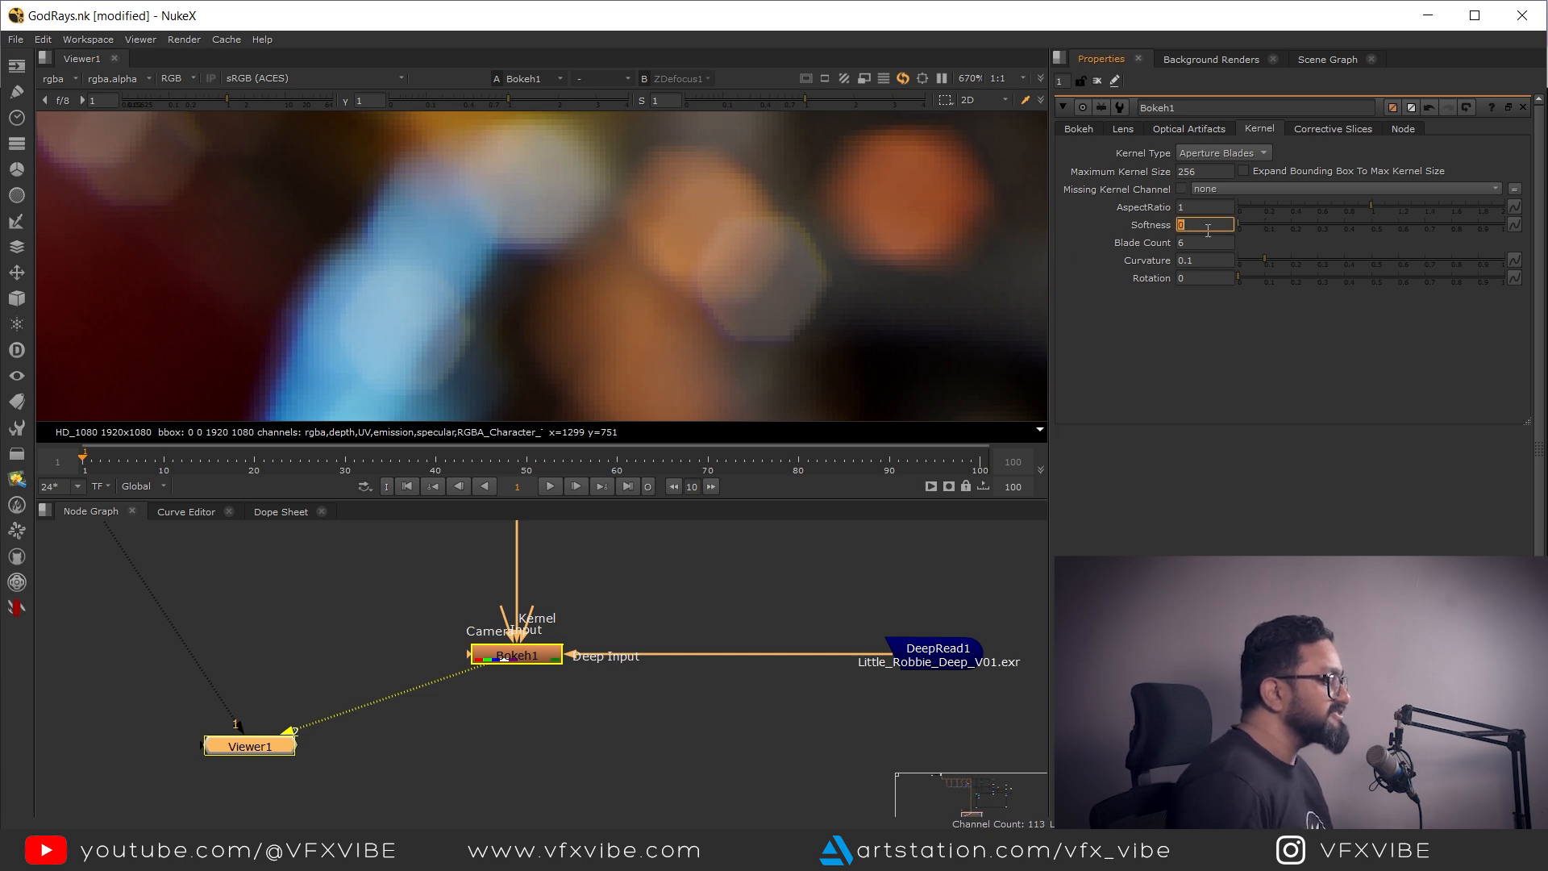
{"action": "left_click_drag", "start_coordinate": [1241, 225], "coordinate": [1547, 242]}
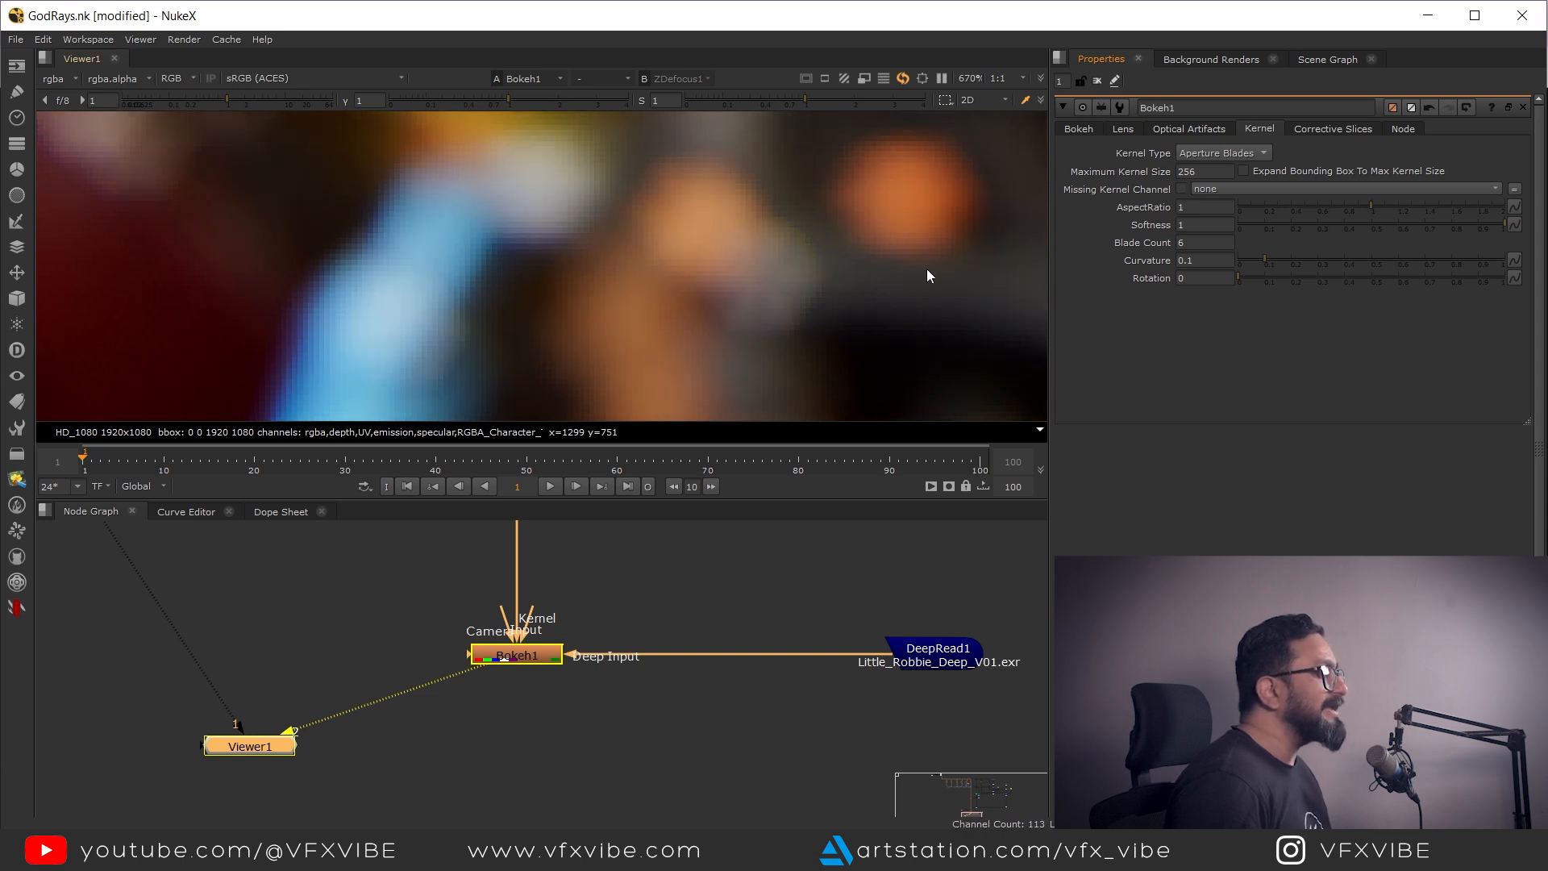
{"action": "left_click", "coordinate": [1333, 220], "text": "ctrl"}
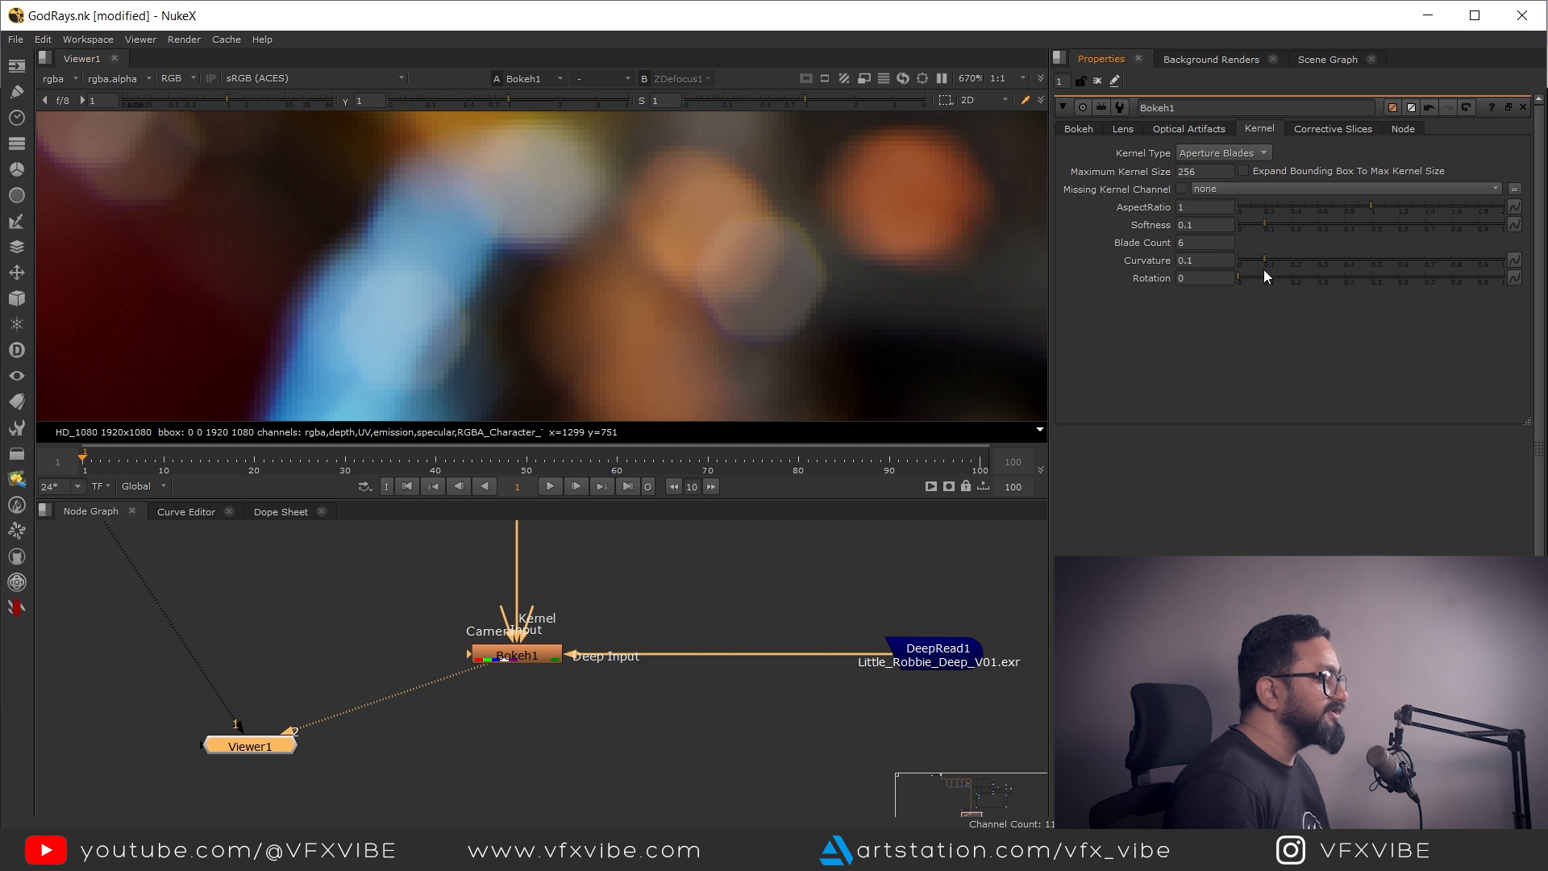
Compare the aperture blade Curvature at 1 and 0 on the highlight shape, and reset it to 0.1
{"action": "scroll", "coordinate": [812, 253], "scroll_direction": "up", "scroll_amount": 2}
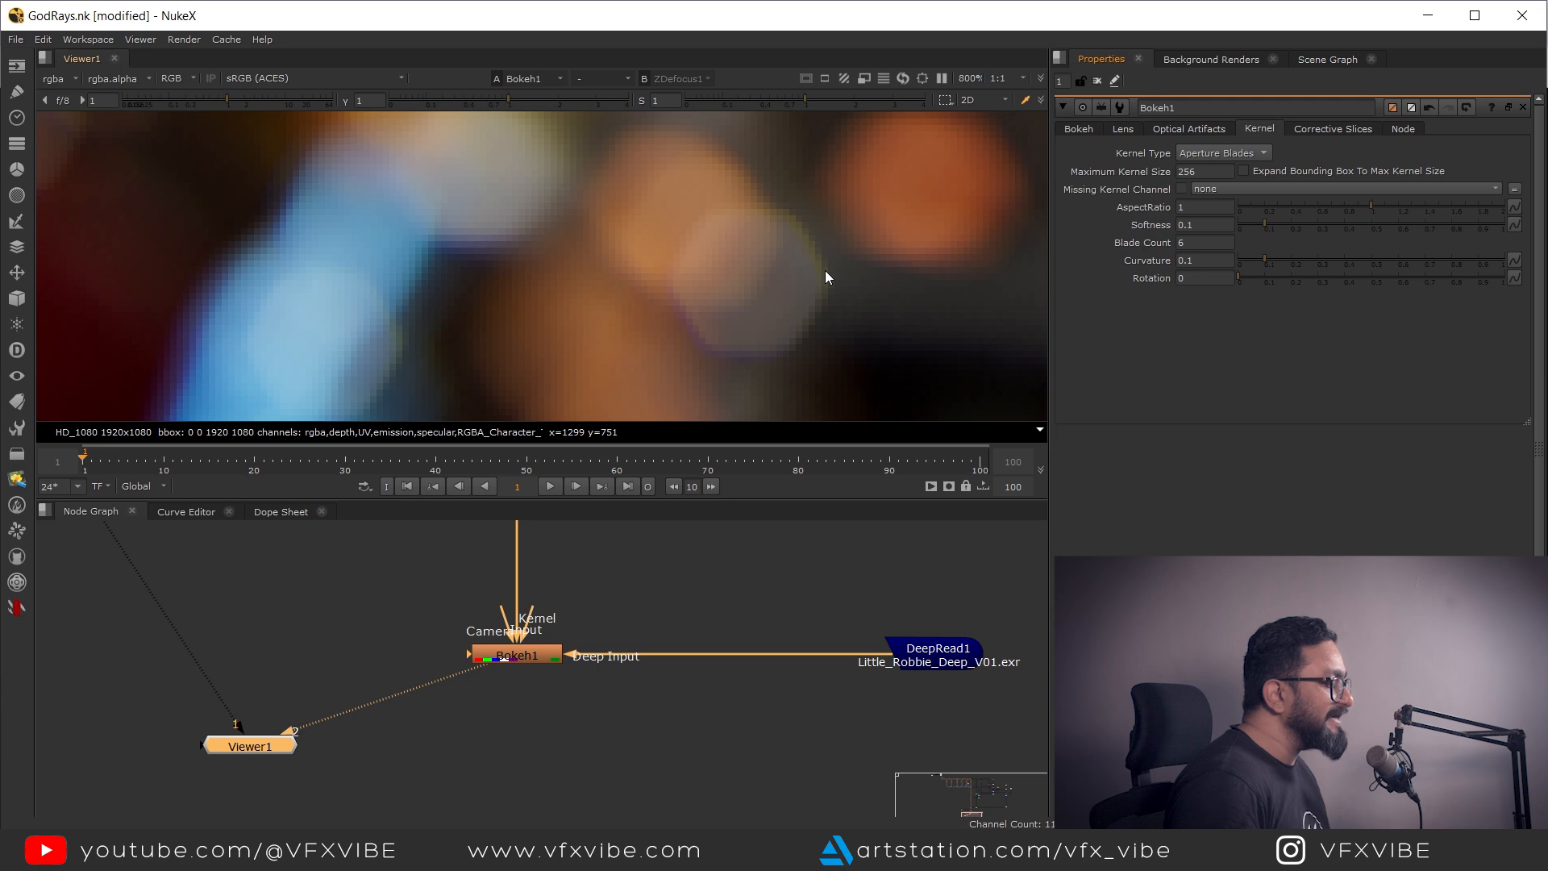
{"action": "left_click_drag", "start_coordinate": [1269, 259], "coordinate": [1505, 260]}
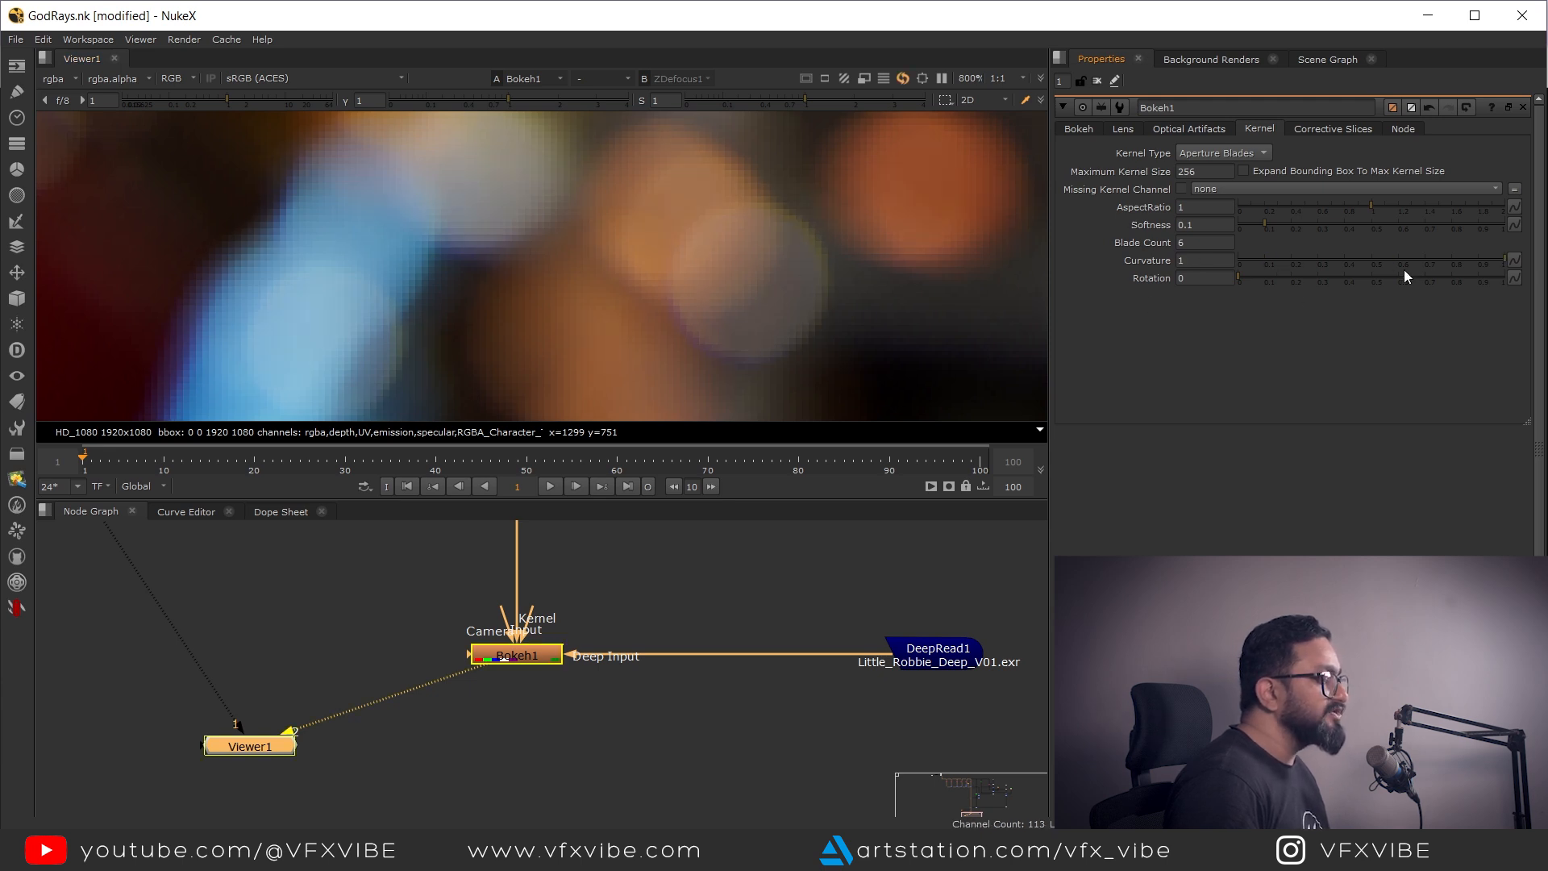
{"action": "left_click_drag", "start_coordinate": [1494, 260], "coordinate": [975, 268]}
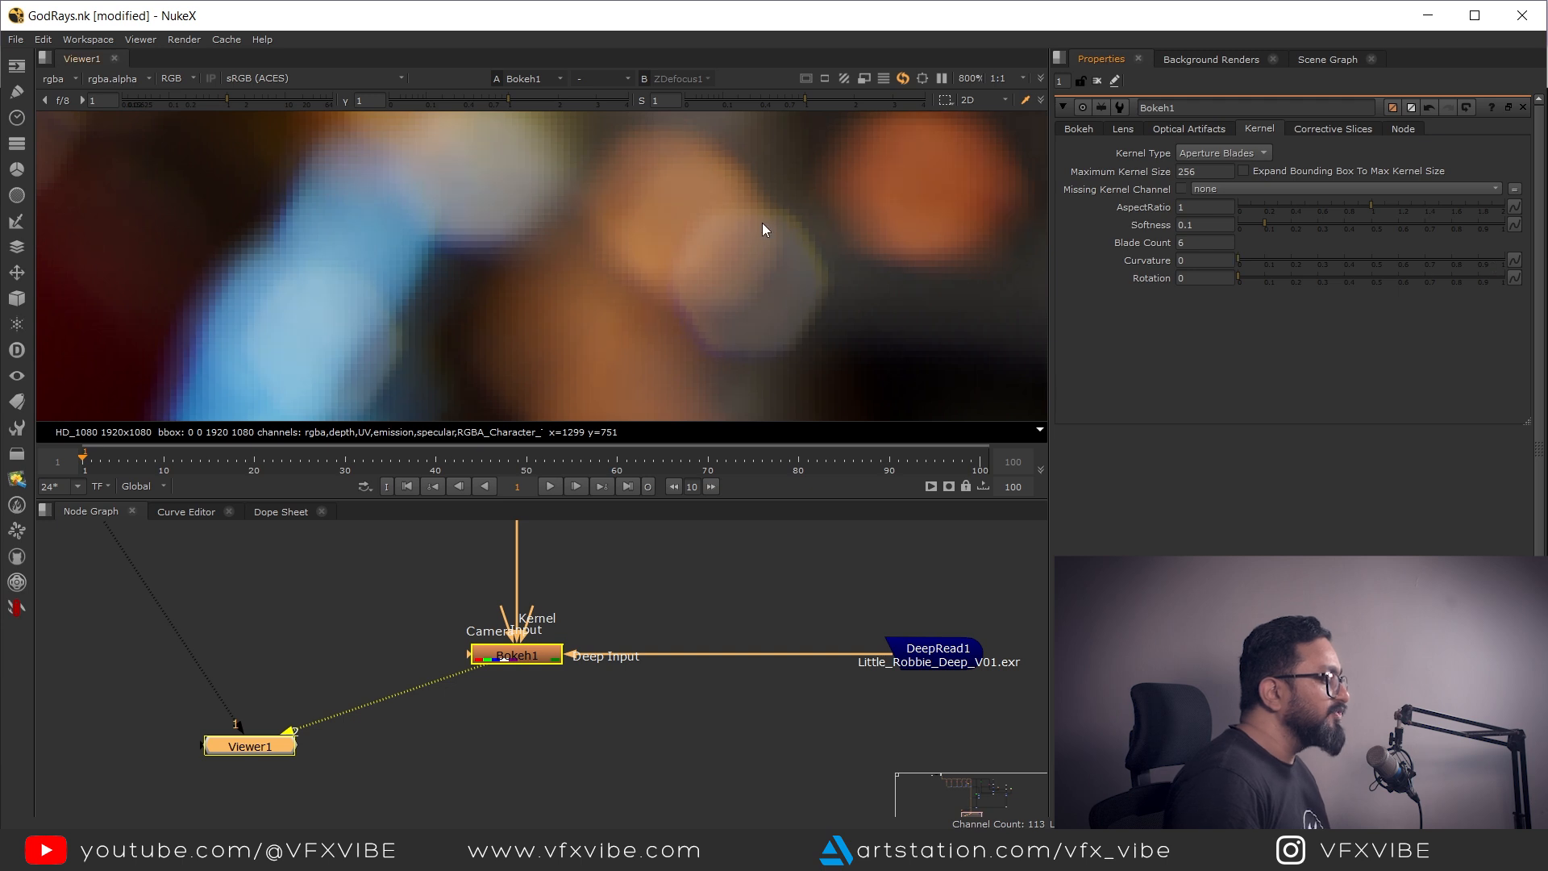
{"action": "left_click", "coordinate": [1318, 260], "text": "ctrl"}
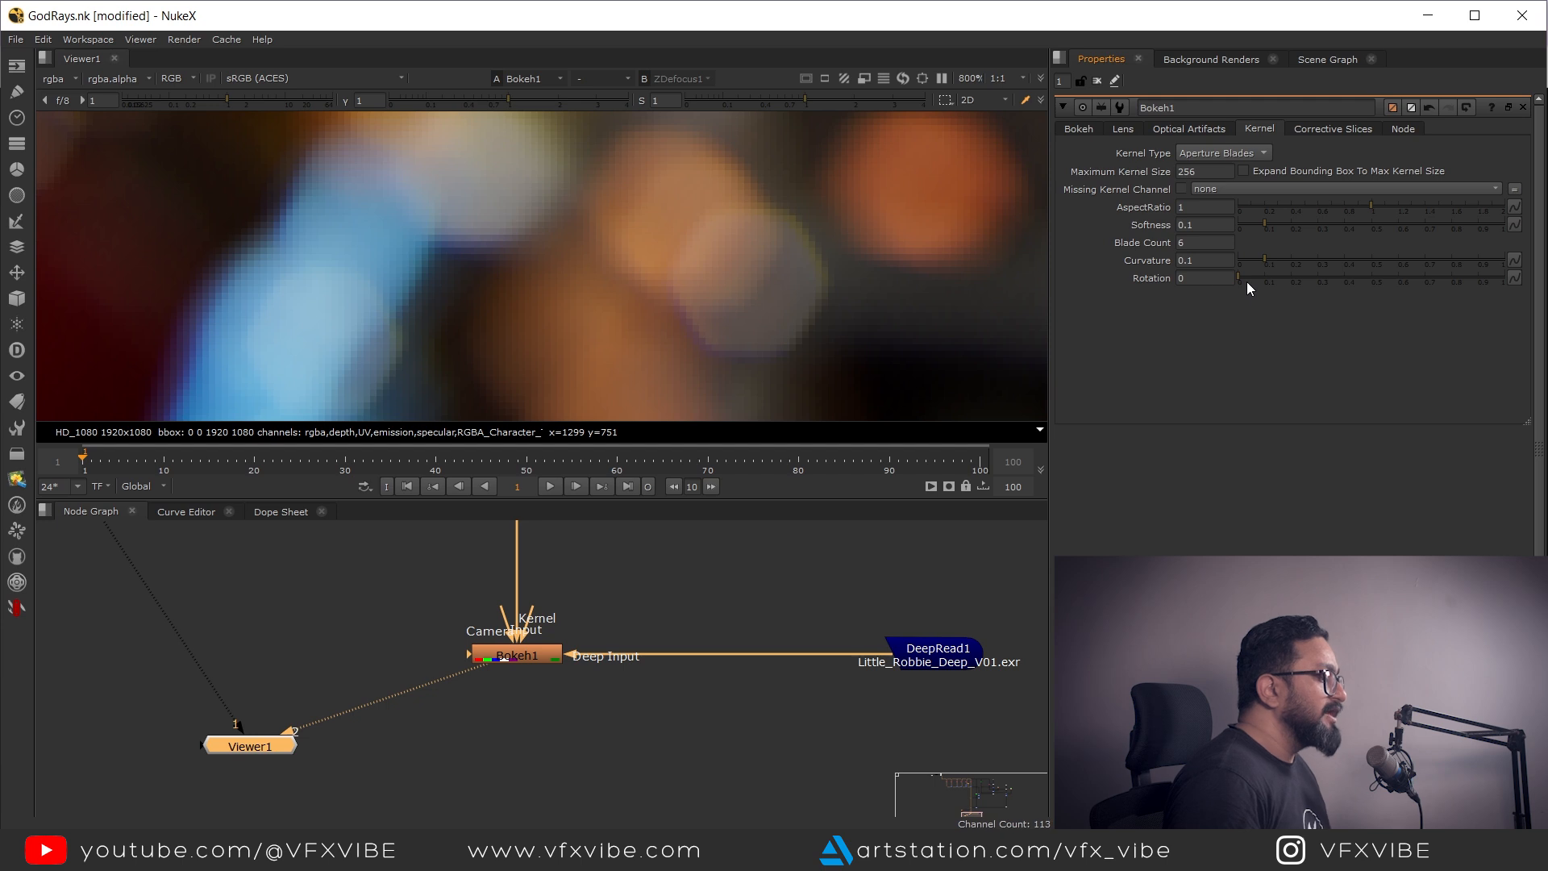
Set the kernel Rotation to 0.125, and return to Bokeh1's main Bokeh settings with the whole image in view
{"action": "scroll", "coordinate": [791, 243], "scroll_direction": "up", "scroll_amount": 2}
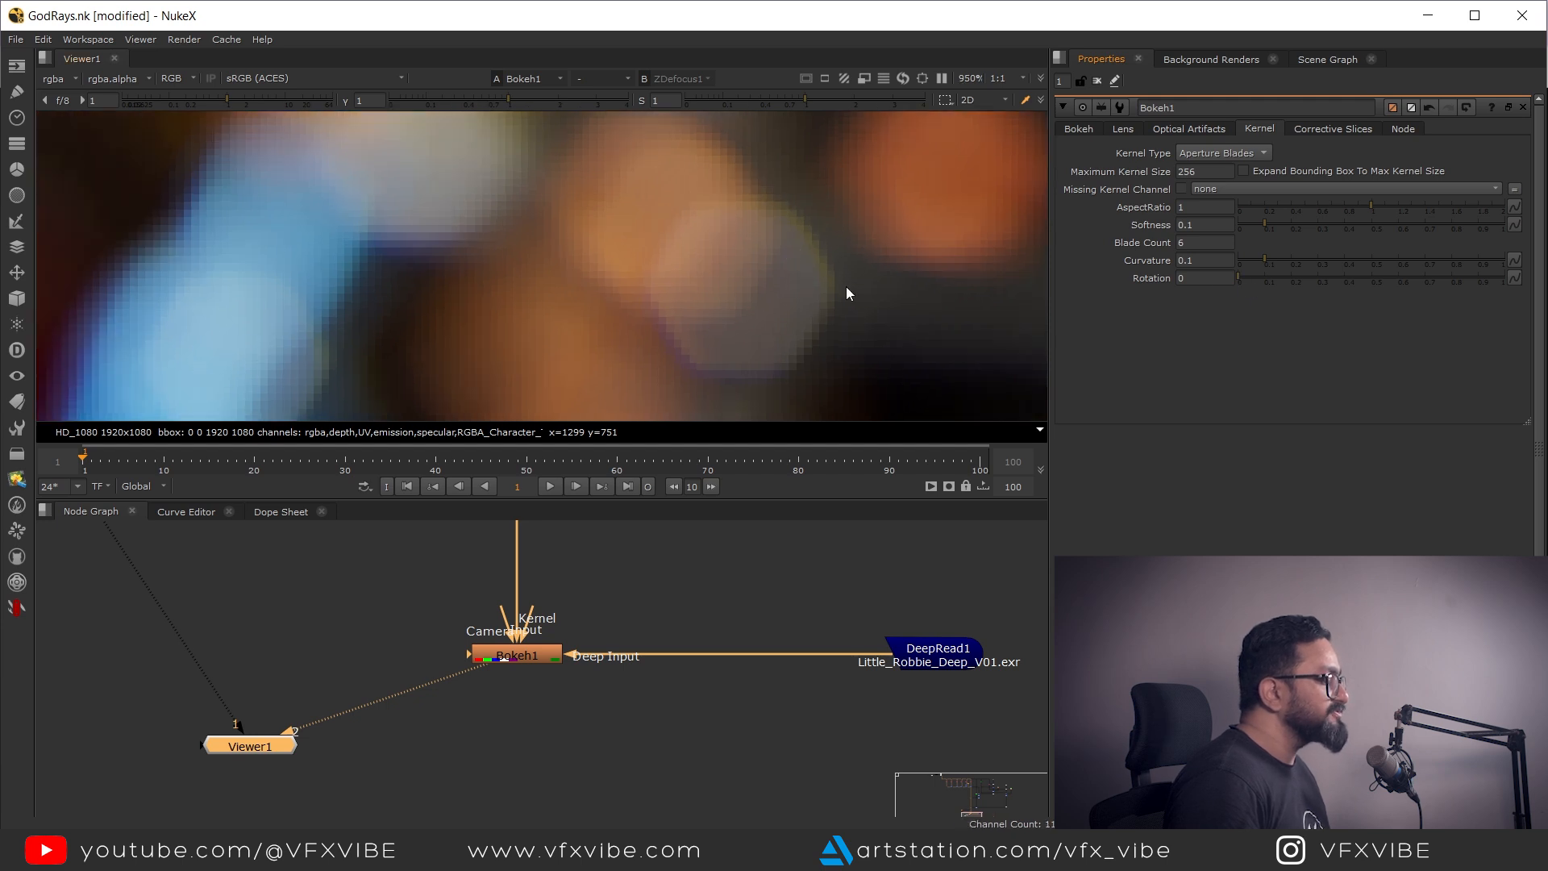
{"action": "mouse_move", "coordinate": [1246, 277]}
{"action": "left_mouse_down"}
{"action": "mouse_move", "coordinate": [1286, 280]}
{"action": "mouse_move", "coordinate": [1271, 280]}
{"action": "left_mouse_up"}
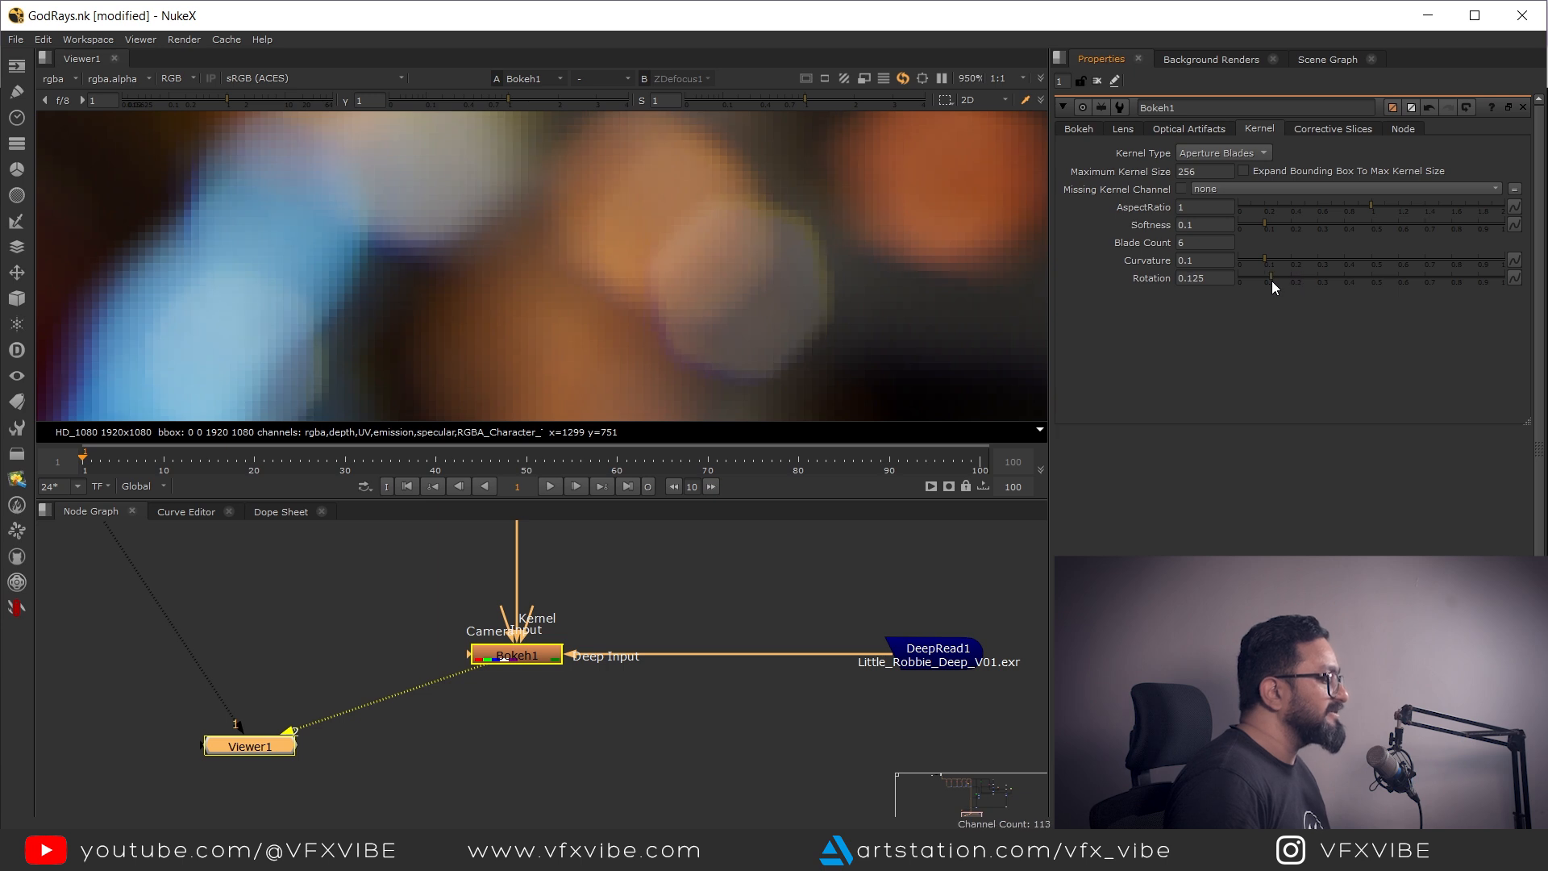
{"action": "left_click", "coordinate": [1079, 129]}
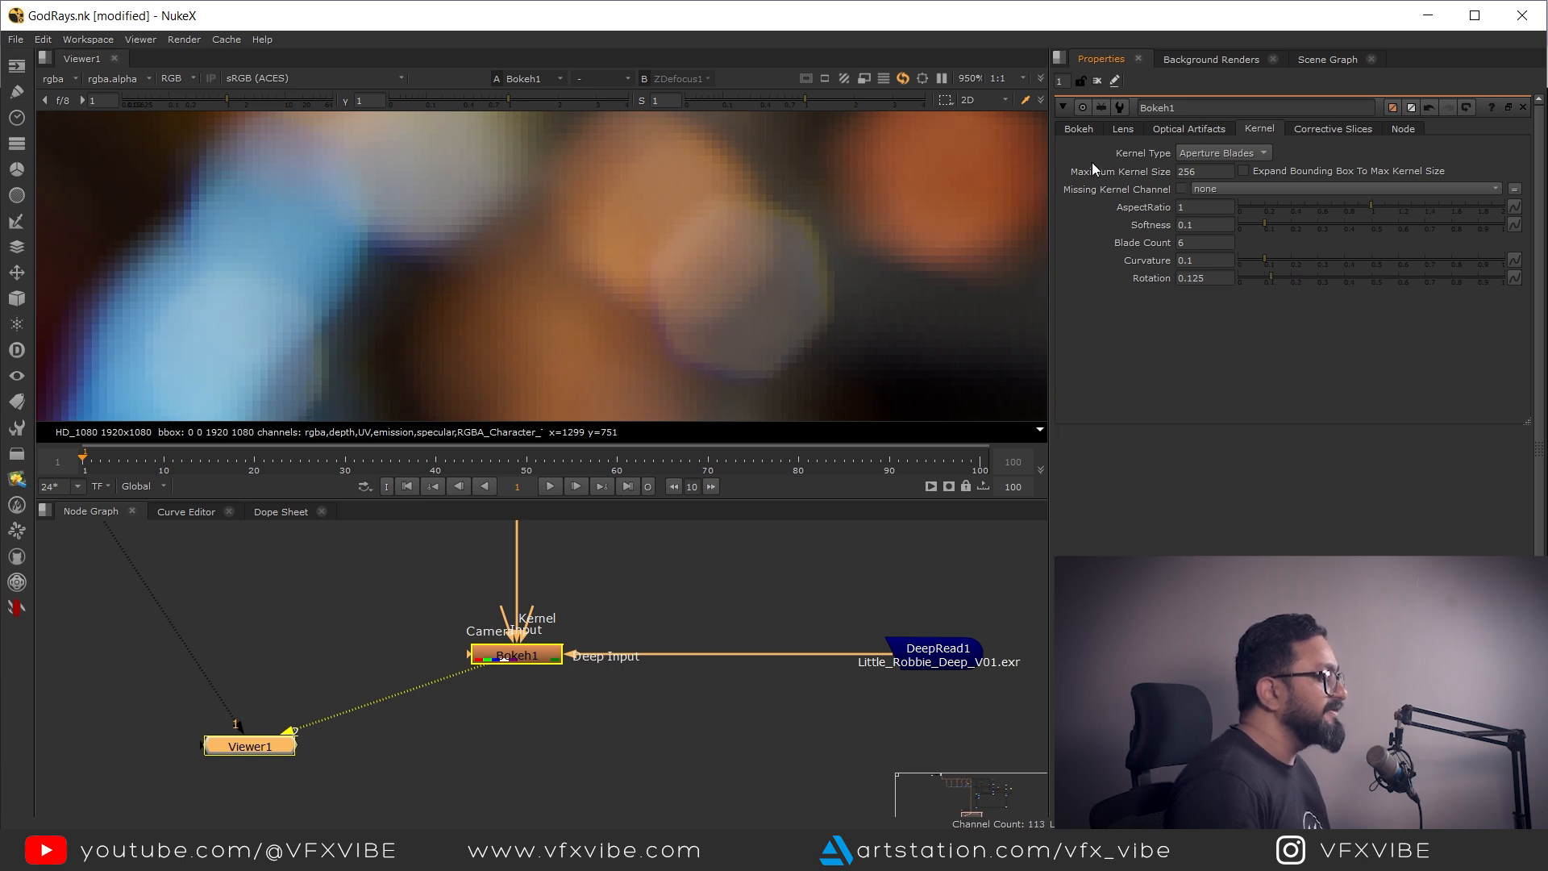
{"action": "key", "text": "f"}
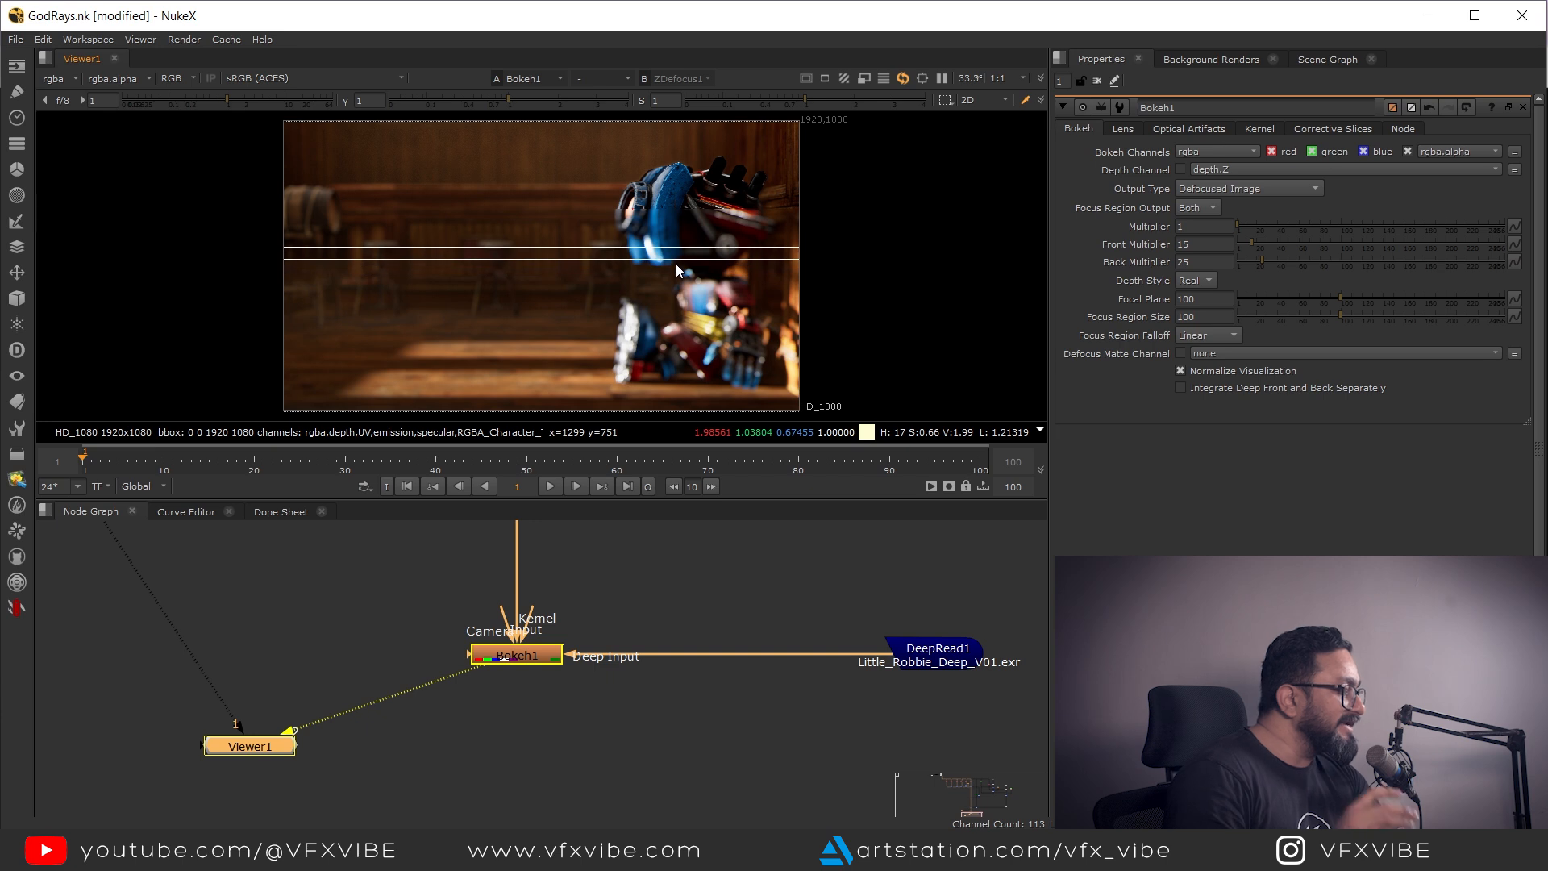